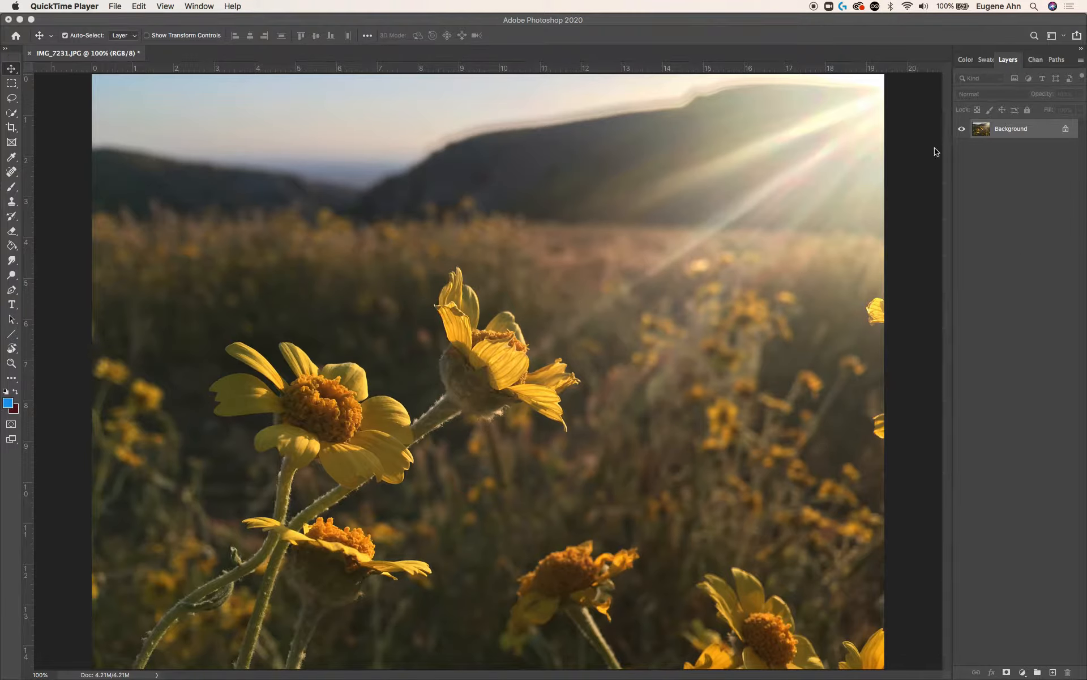
Step: Convert the locked Background into an editable layer and add a white layer mask to it
left_click(1003, 186)
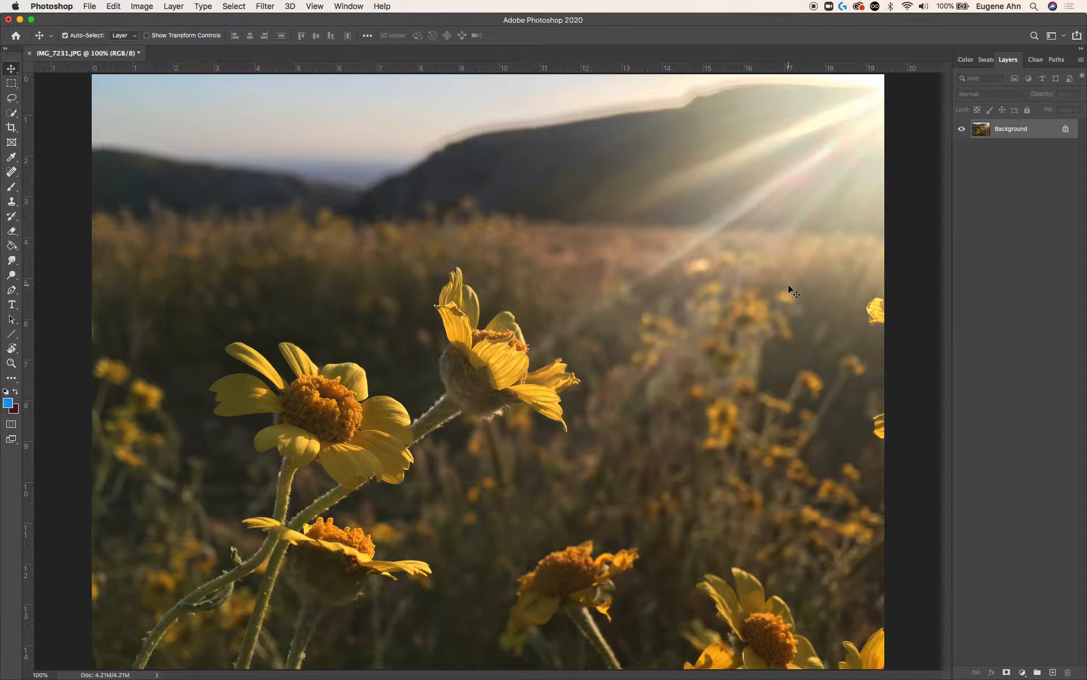
left_click(1013, 130)
left_click(988, 289)
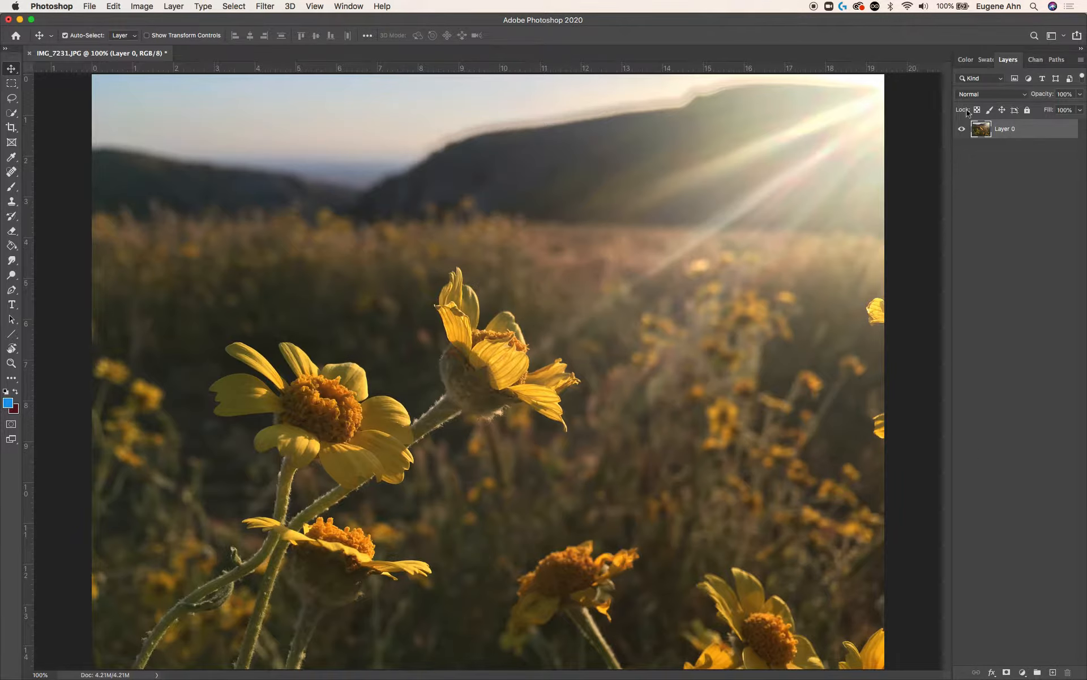
left_click(1007, 673)
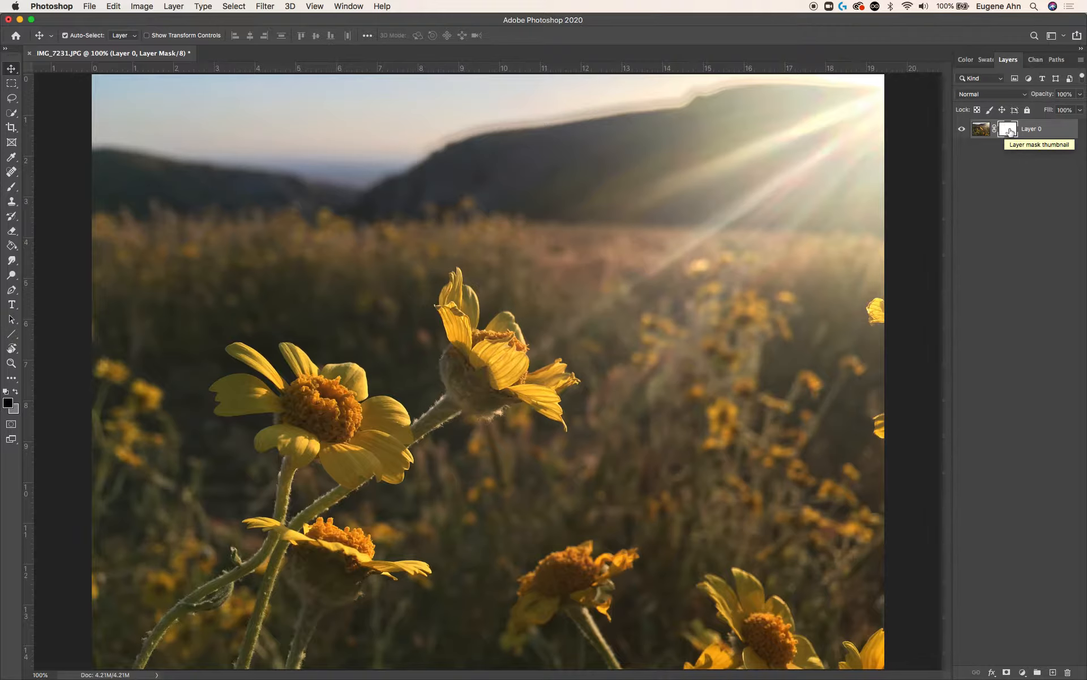
right_click(874, 240)
left_click(1018, 366)
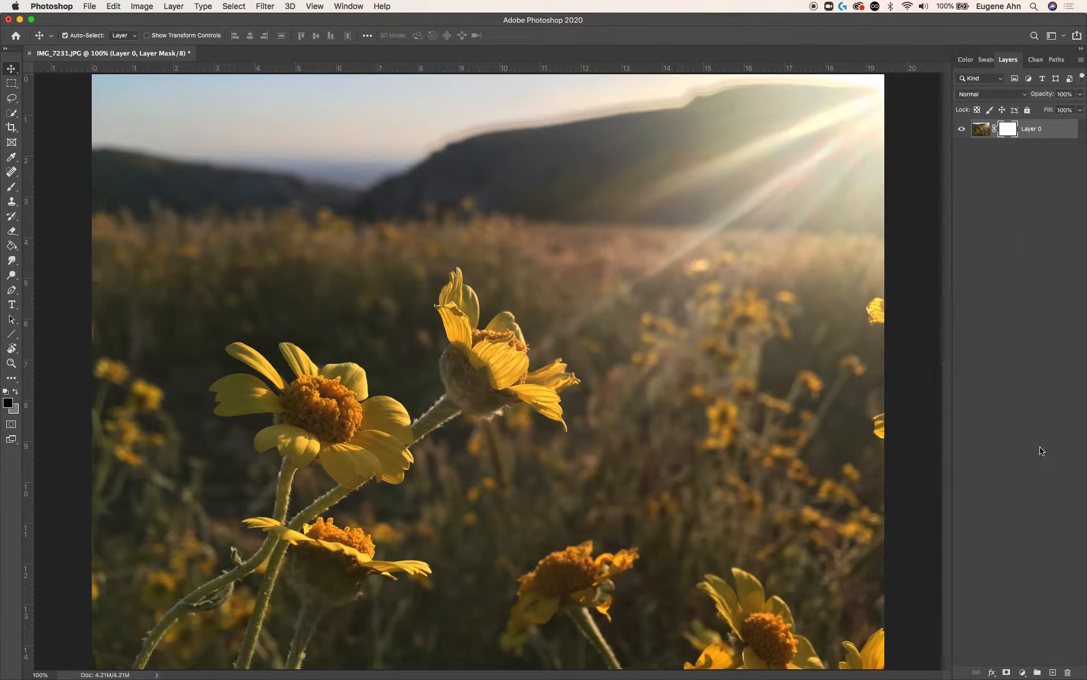
Step: Add a new empty layer above the masked photo layer
left_click(1053, 672)
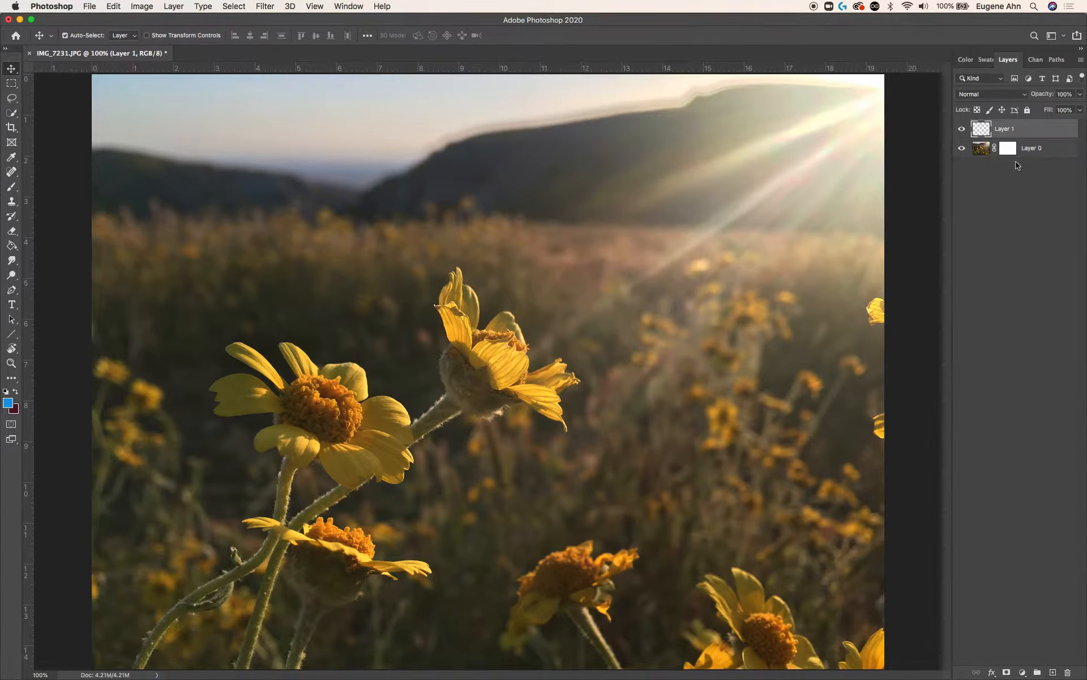
left_click(1033, 231)
left_click(1015, 132)
Step: Switch repeatedly between Layer 0's image and its mask to compare the active target and the foreground and background colours
left_click(1008, 149)
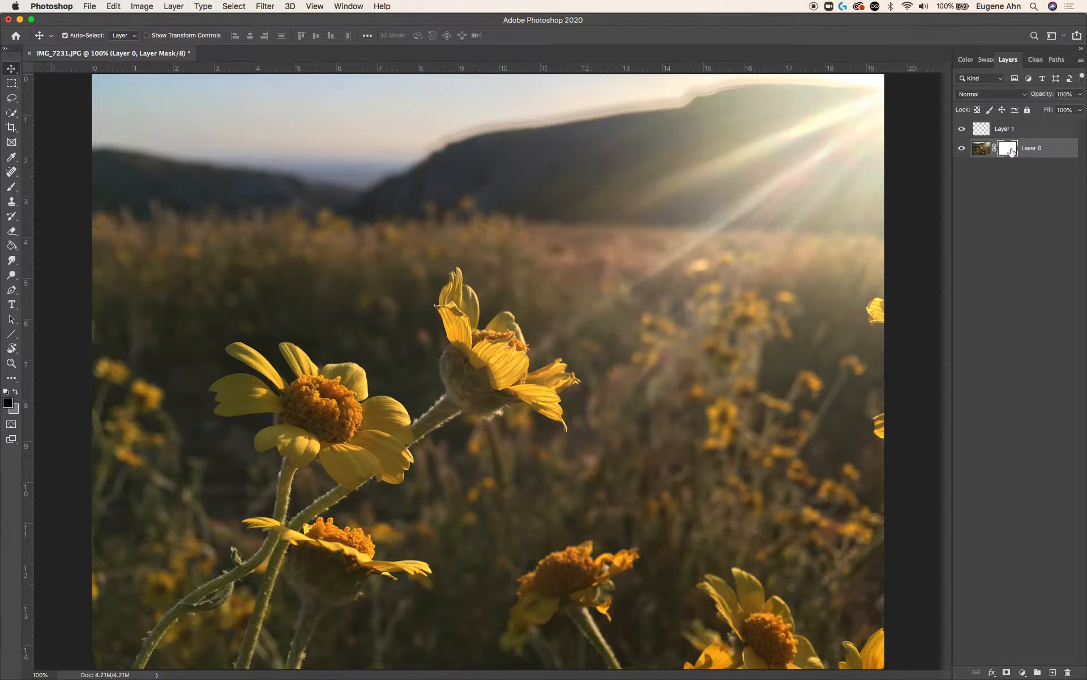
left_click(981, 150)
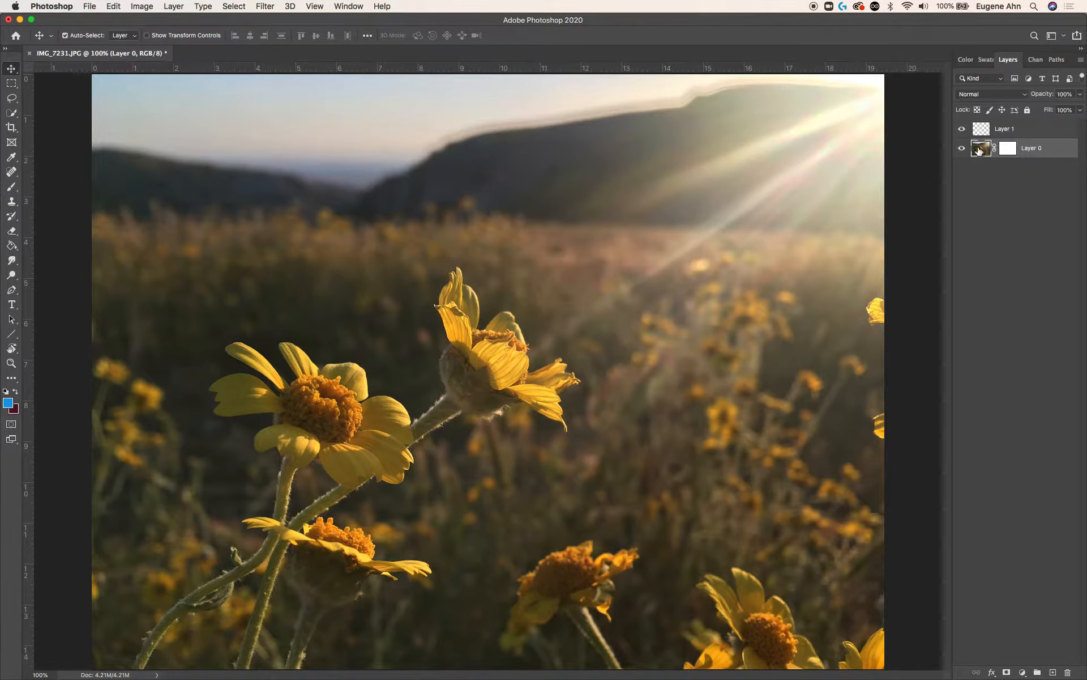
left_click(1009, 150)
left_click(981, 149)
left_click(1009, 150)
left_click(981, 149)
left_click(1009, 151)
left_click(981, 151)
left_click(1008, 150)
left_click(983, 151)
left_click(1008, 150)
left_click(981, 150)
left_click(1012, 150)
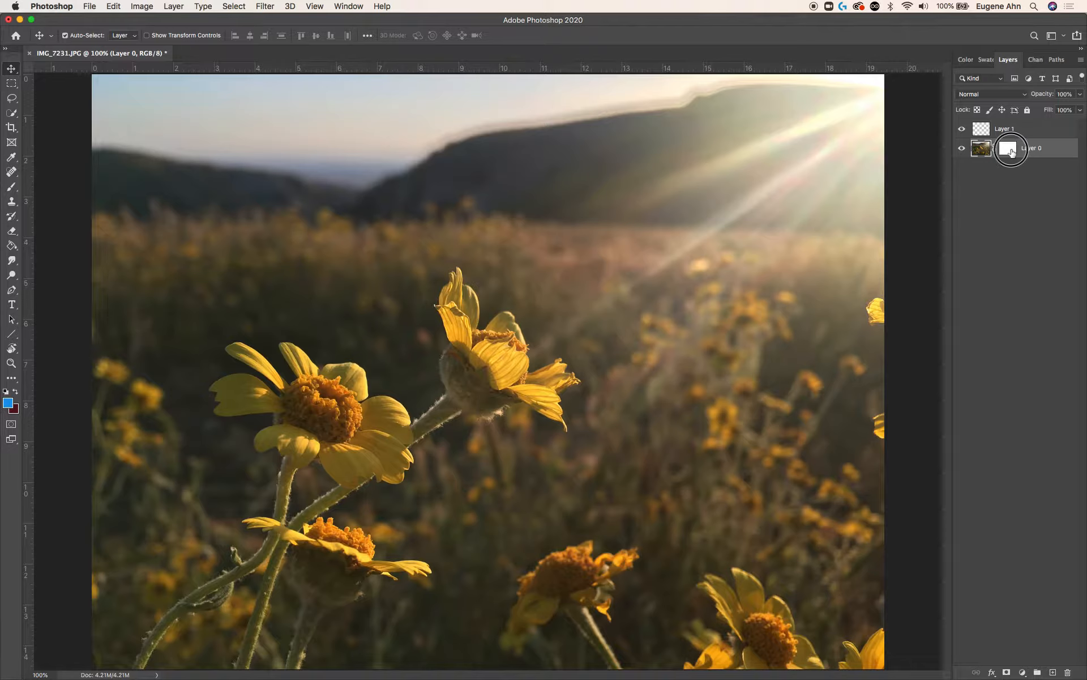
left_click(982, 151)
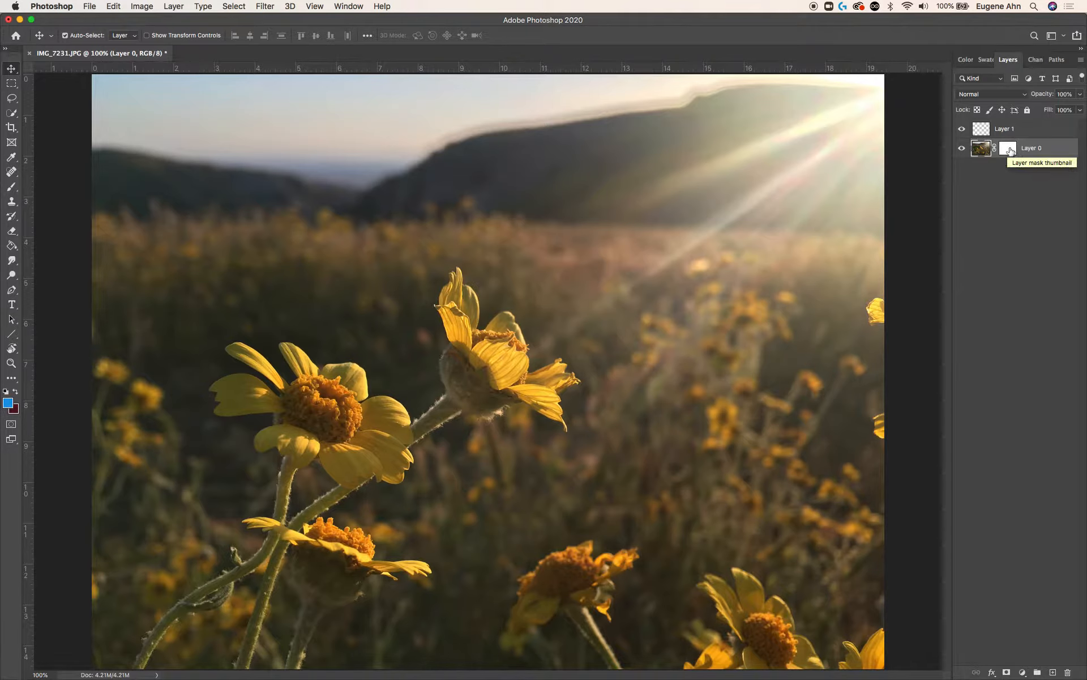
left_click(1007, 149)
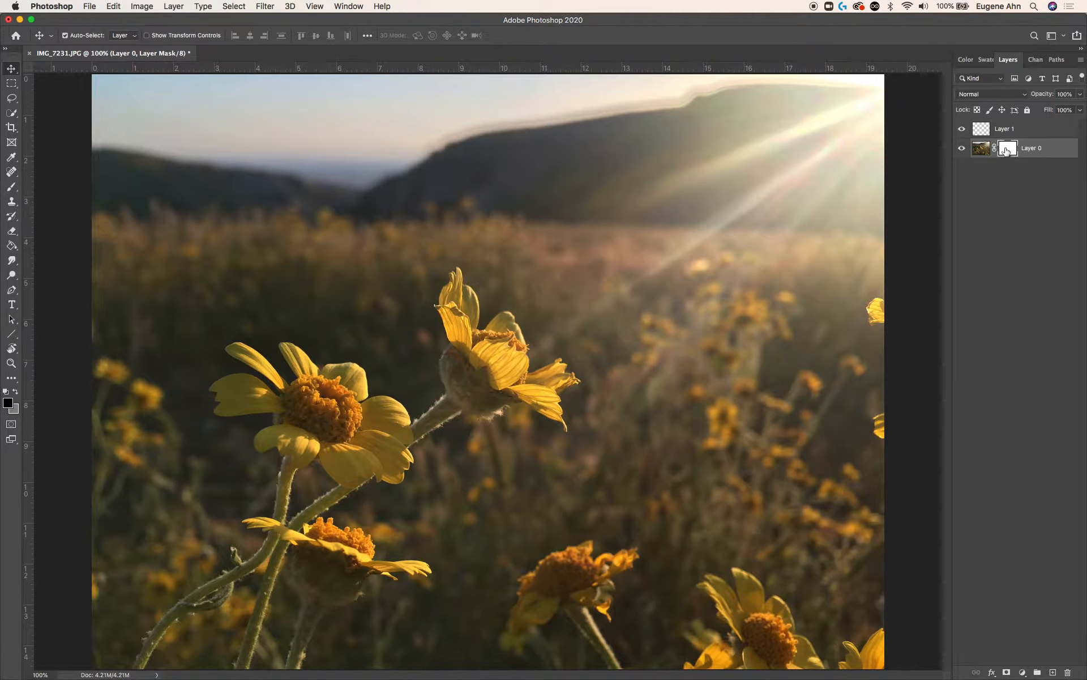
left_click(976, 148)
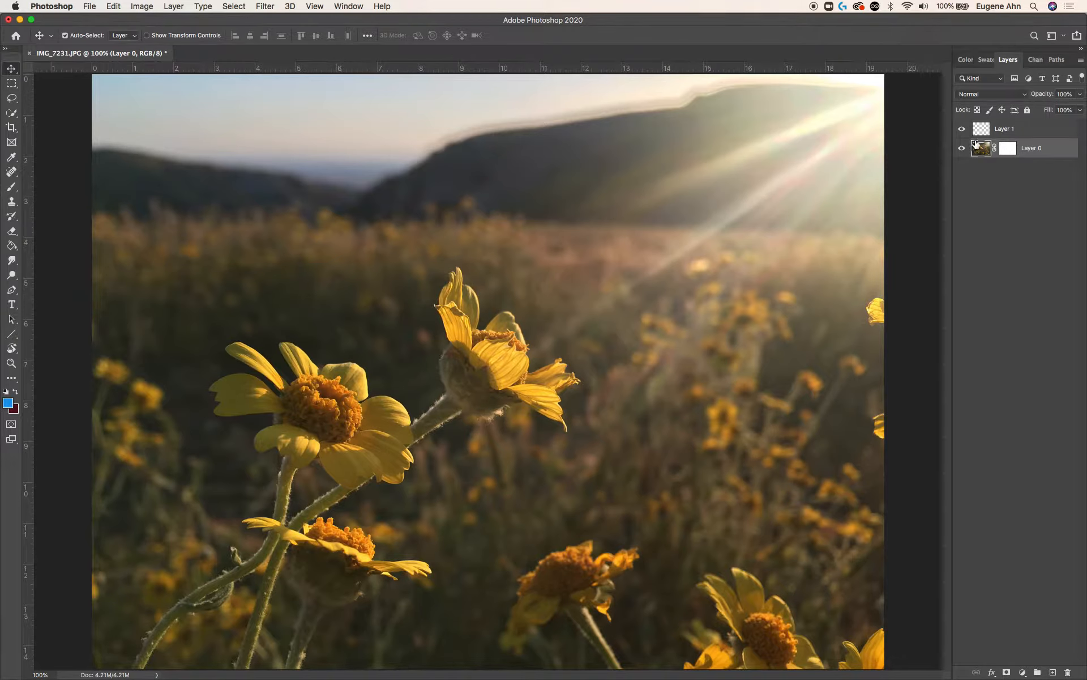
left_click(1006, 149)
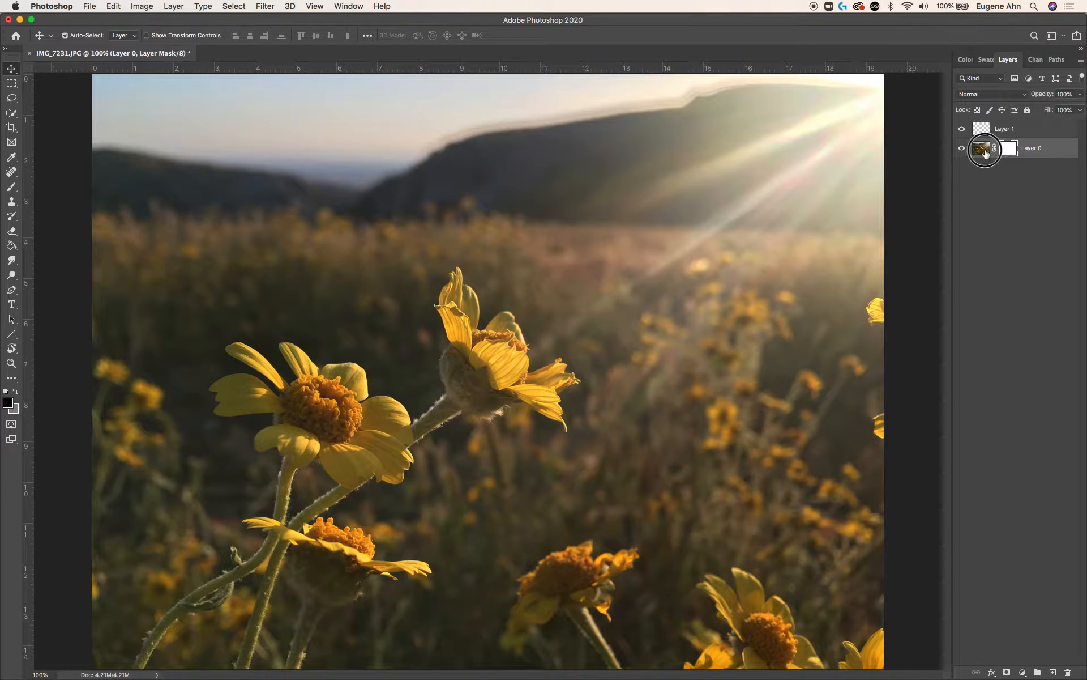
left_click(985, 152)
left_click(1012, 151)
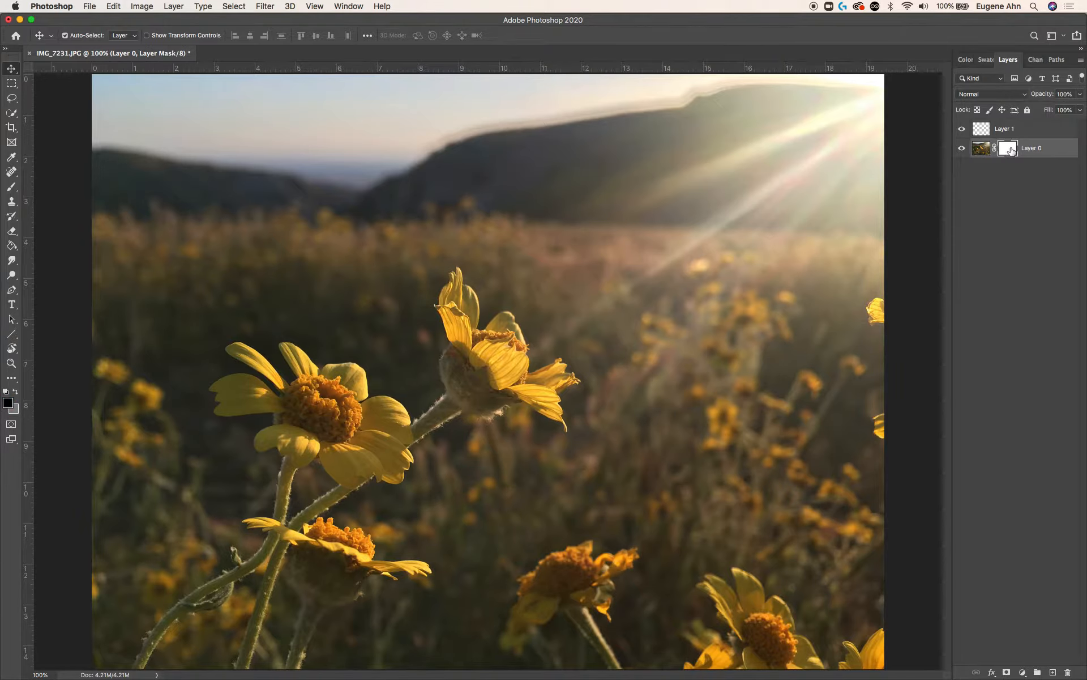
Step: Paint a thick blue brush stroke directly on Layer 0's image, from the hill down through the centre of the photo
left_click(982, 150)
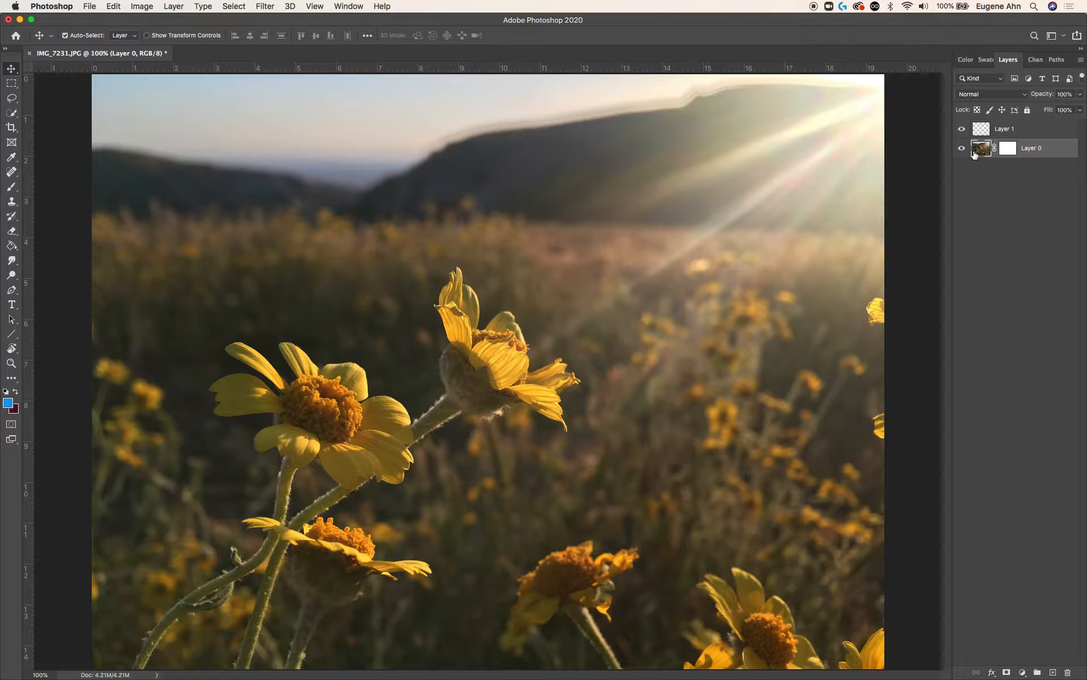
left_click(12, 187)
mouse_move(619, 175)
left_mouse_down()
mouse_move(578, 238)
mouse_move(686, 374)
mouse_move(704, 461)
left_mouse_up()
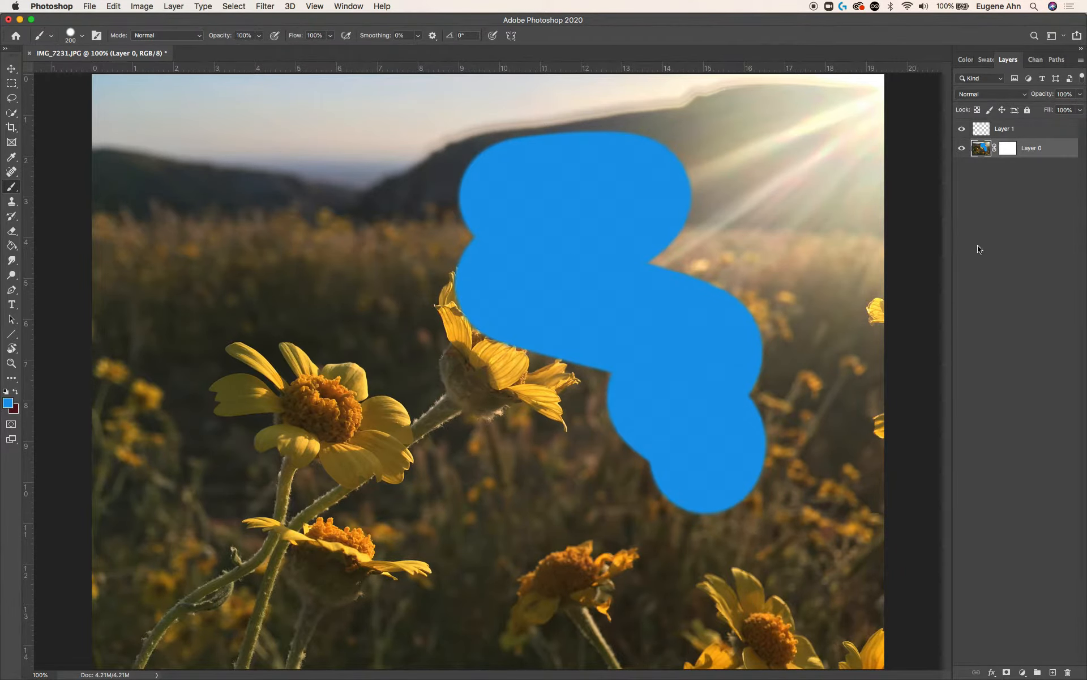
Step: Paint a thick black zigzag on Layer 0's mask across the flowers and inspect the foreground colour without changing it
left_click(1007, 148)
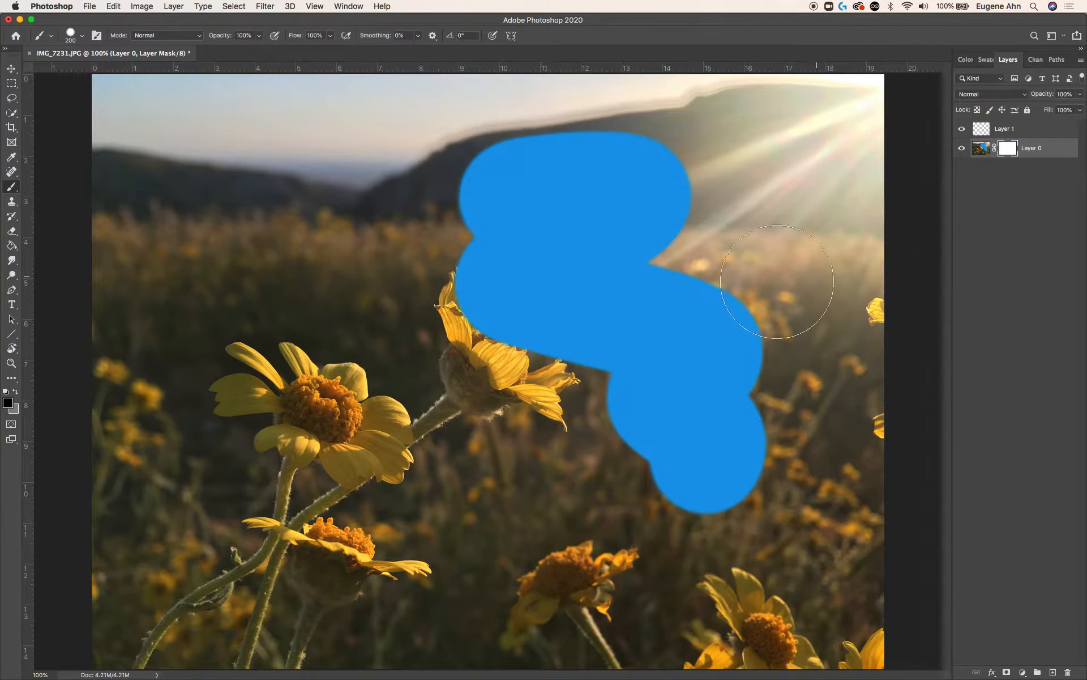
mouse_move(386, 204)
left_mouse_down()
mouse_move(348, 408)
mouse_move(586, 580)
left_mouse_up()
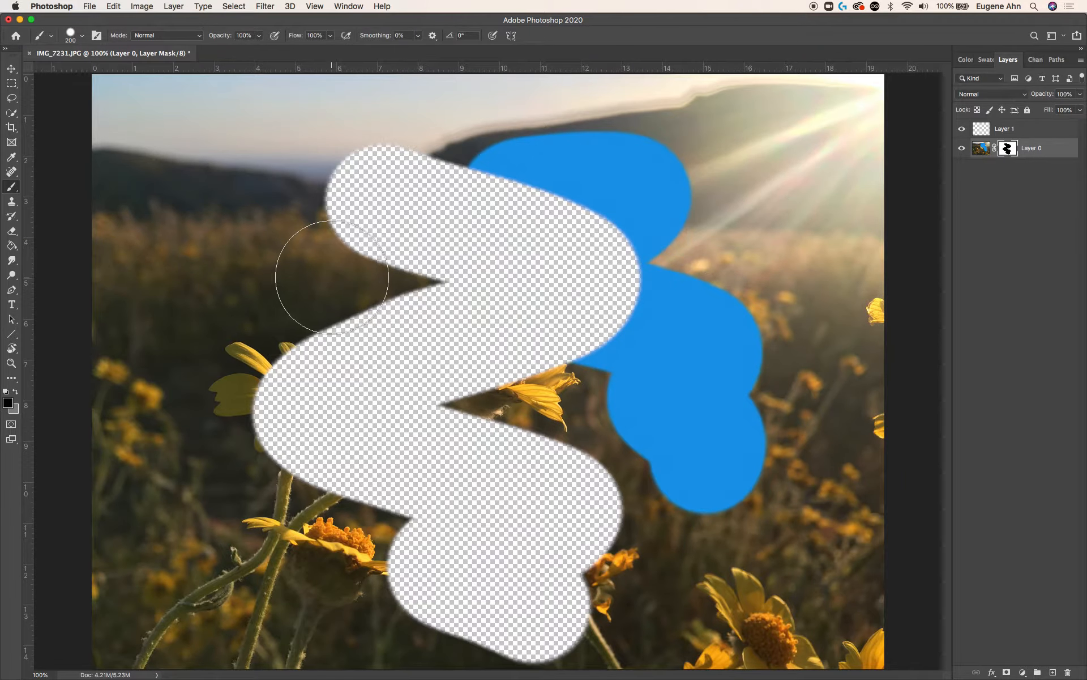
left_click(8, 404)
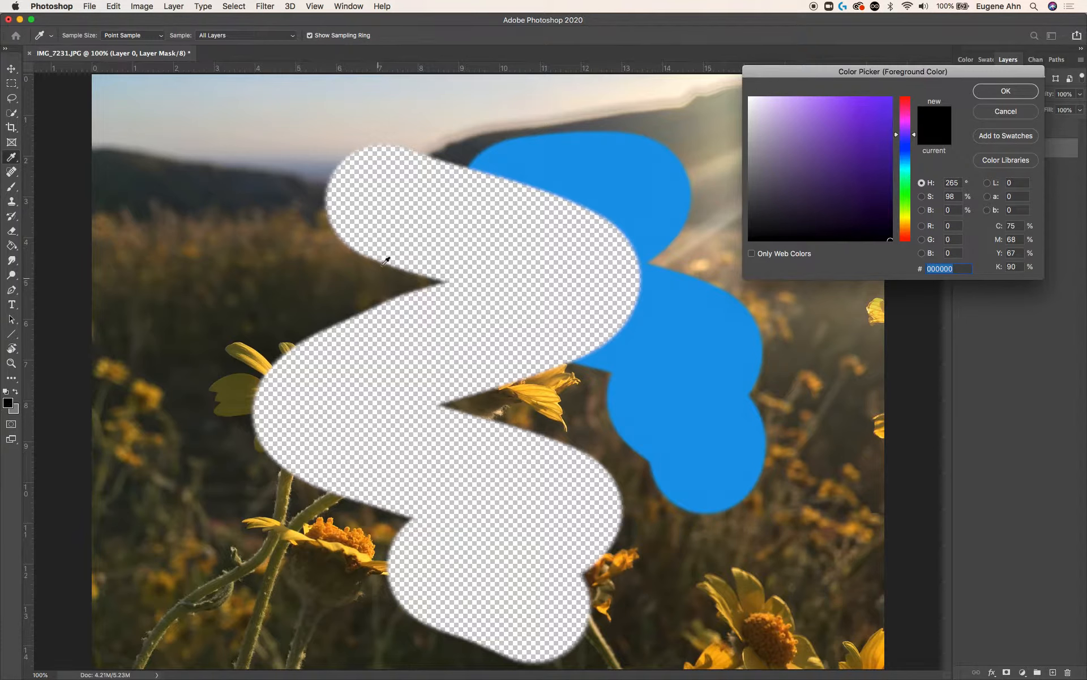
left_click(1006, 112)
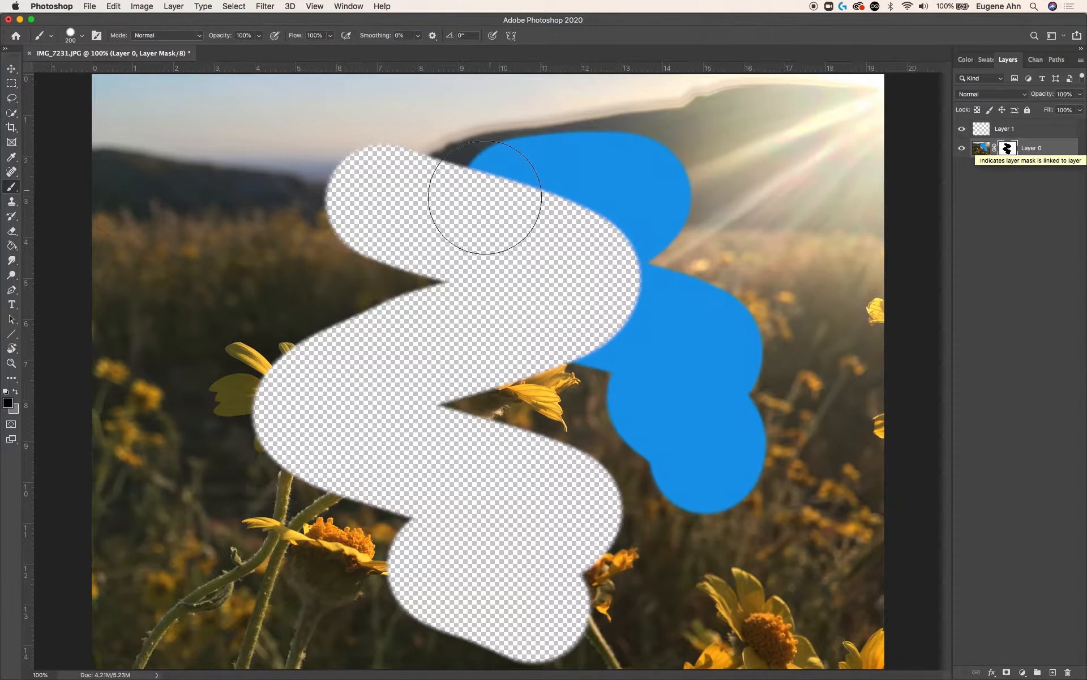
Step: Add a new layer beneath Layer 0 and fill it with the dark maroon swatch using the Paint Bucket
left_click(1053, 672)
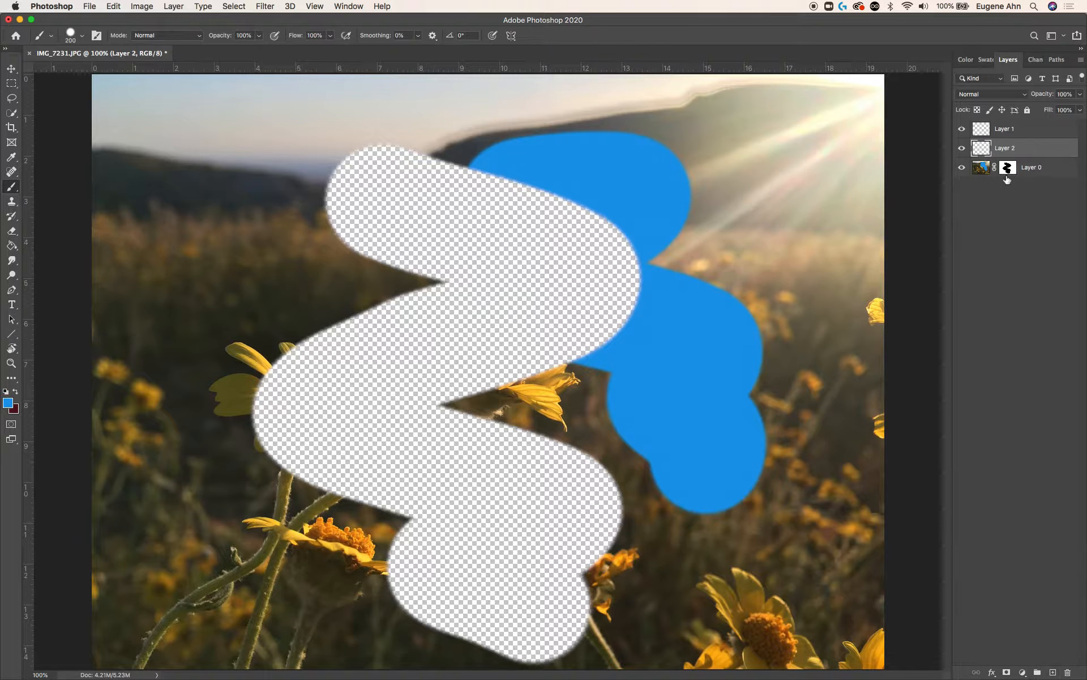
left_click_drag(1014, 152, 1017, 181)
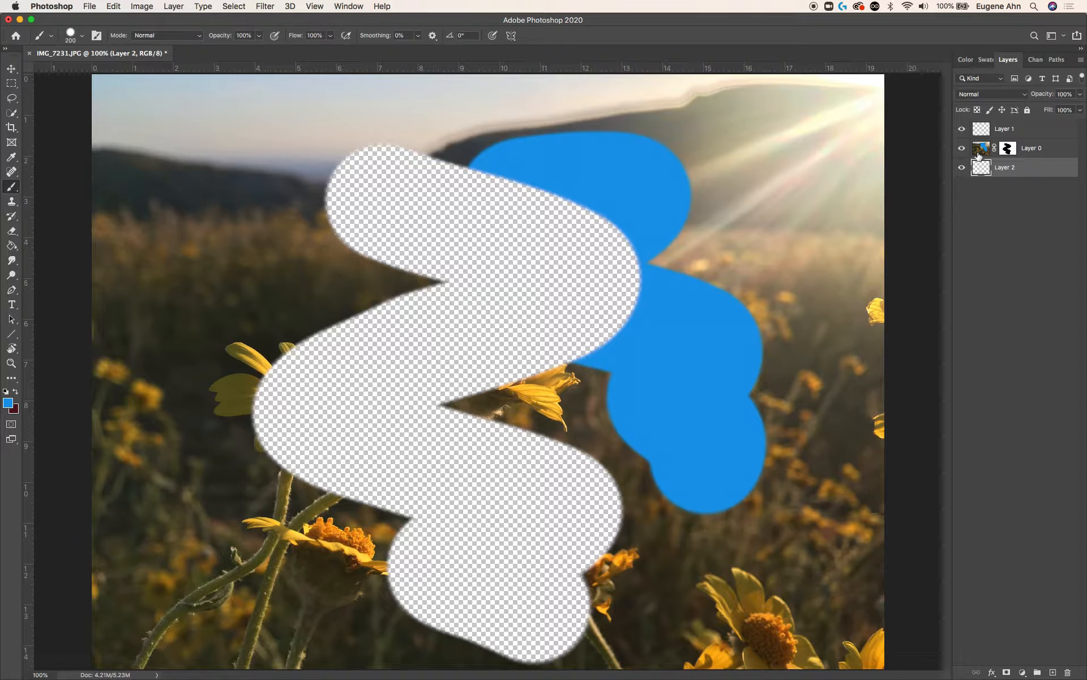
left_click(15, 391)
left_click(12, 245)
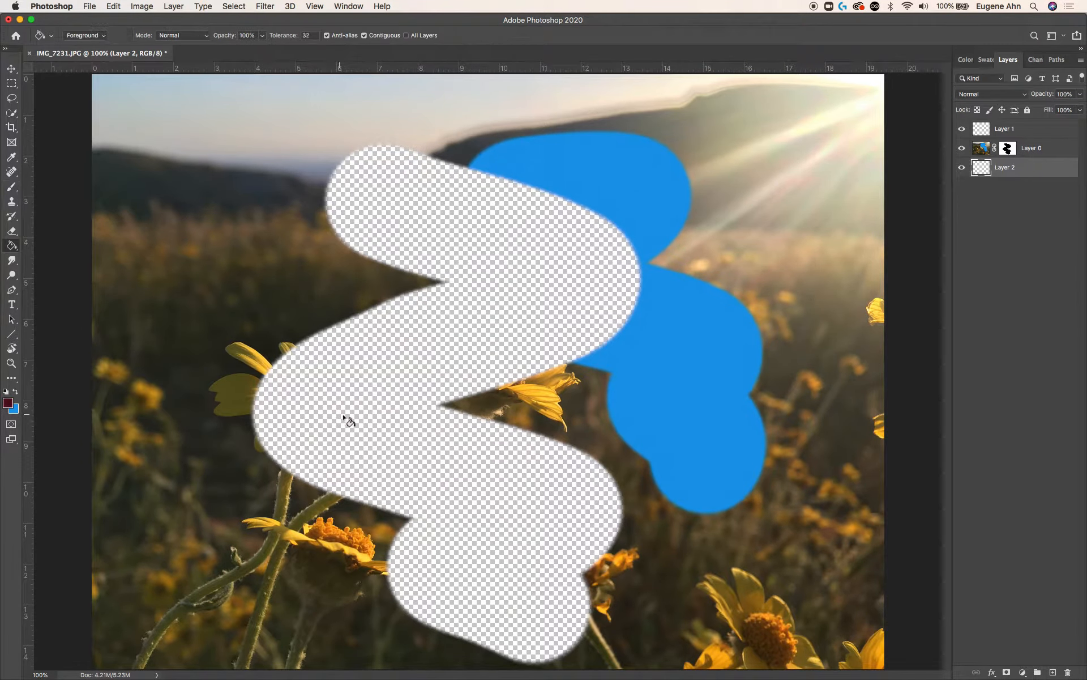
left_click(349, 420)
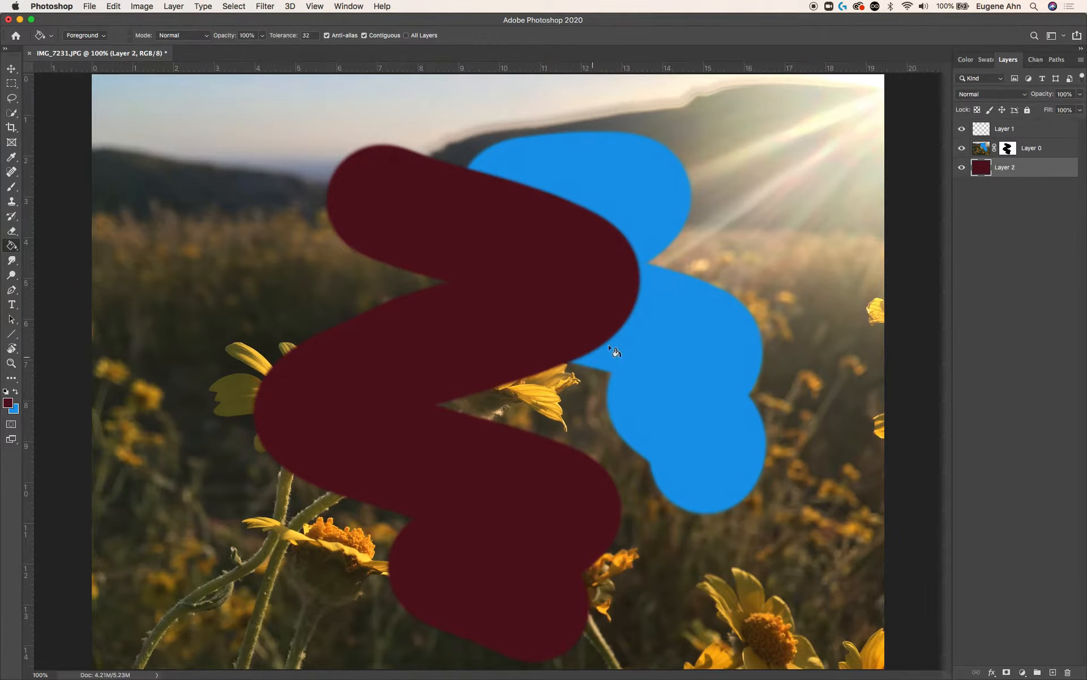
Step: Select the entire canvas and fill Layer 0's mask with the grey background colour
left_click(1009, 150)
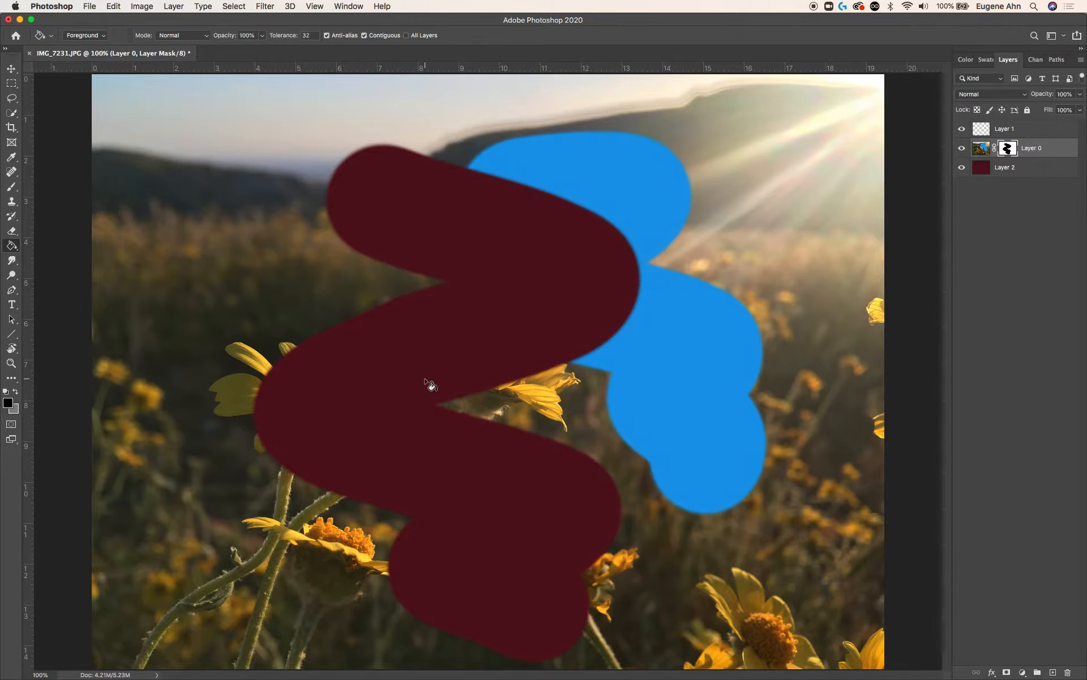
key("super+a")
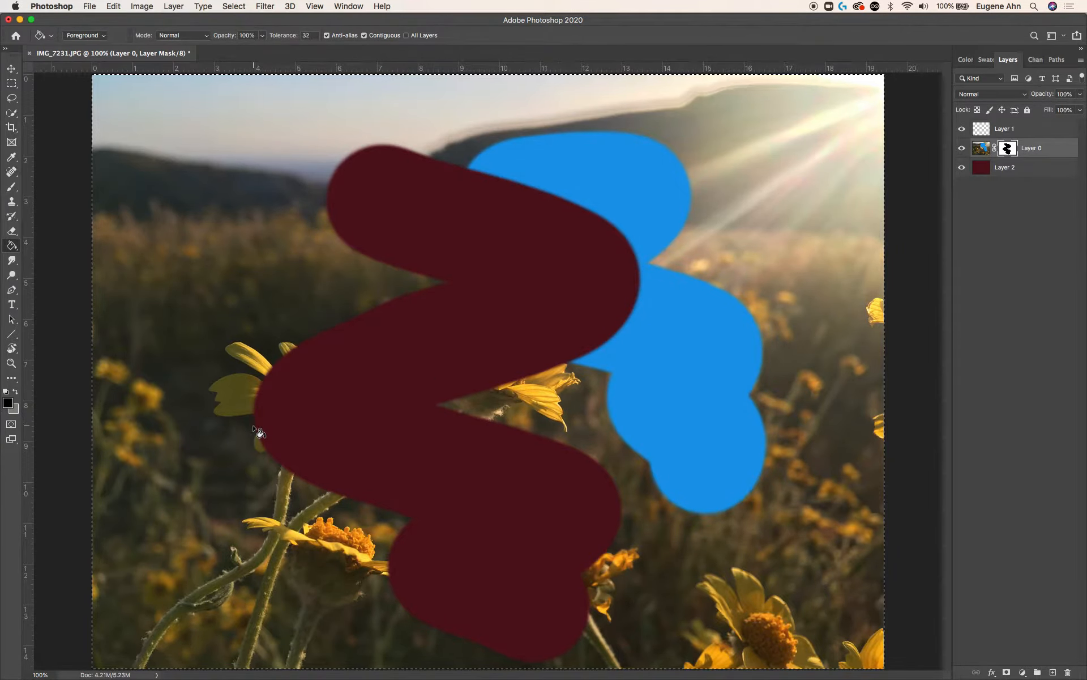
key("super+BackSpace")
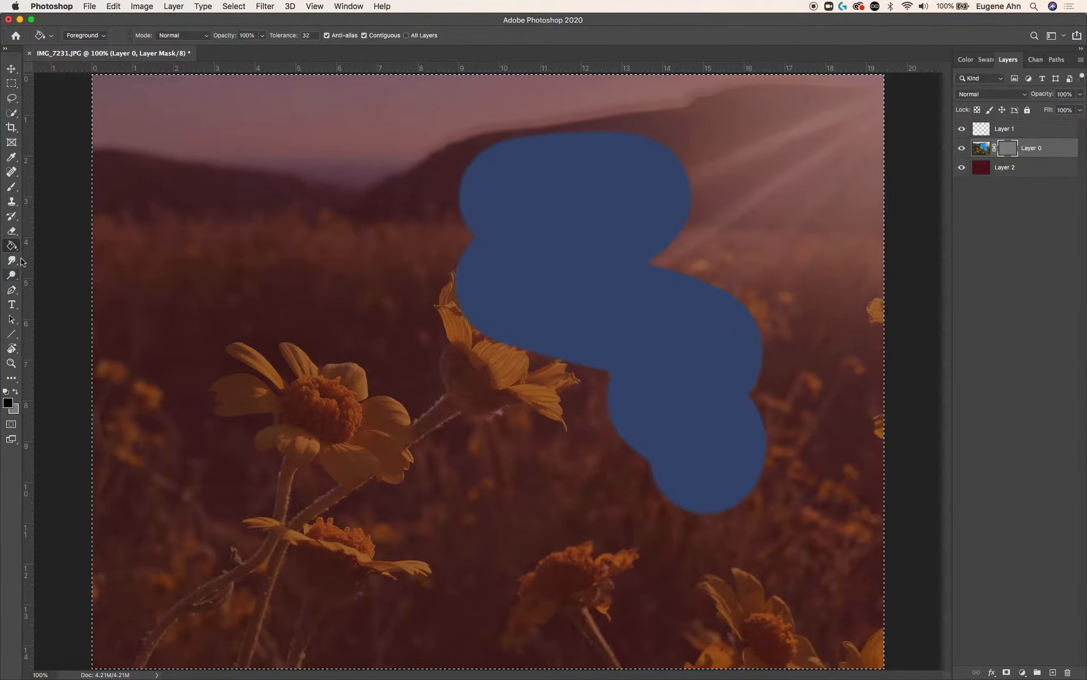
Step: Reduce the brush size to 100 and paint black on Layer 0's mask over the large flower
left_click(11, 186)
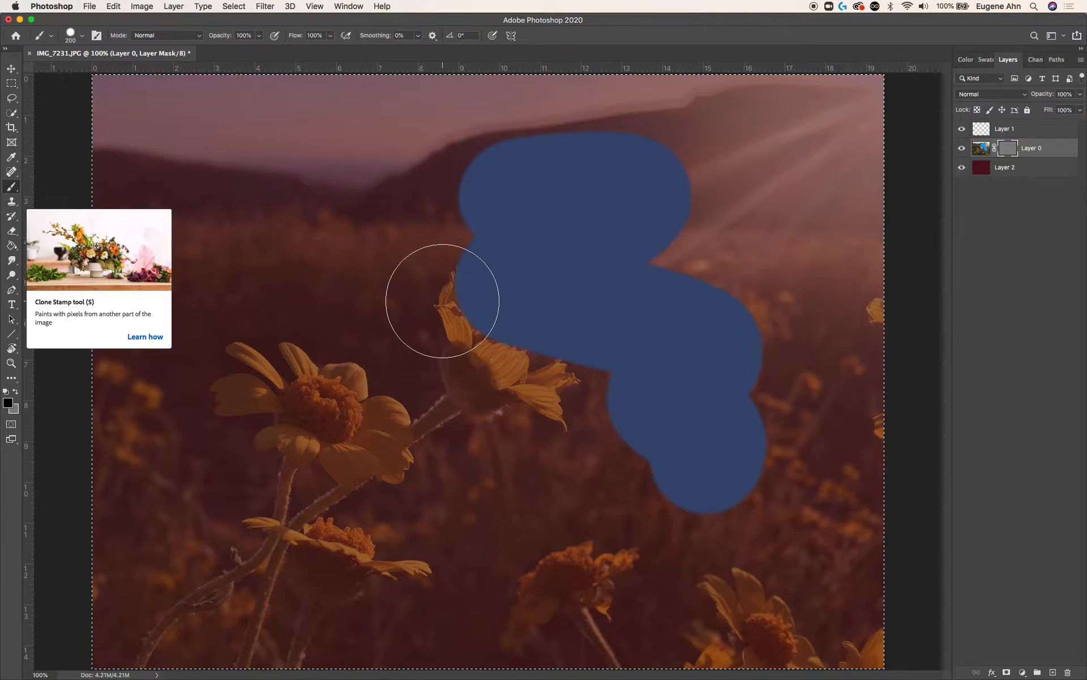
key("[")
key("[")
key("[")
key("[")
mouse_move(245, 359)
left_mouse_down()
mouse_move(293, 372)
mouse_move(376, 444)
mouse_move(297, 436)
mouse_move(317, 431)
left_mouse_up()
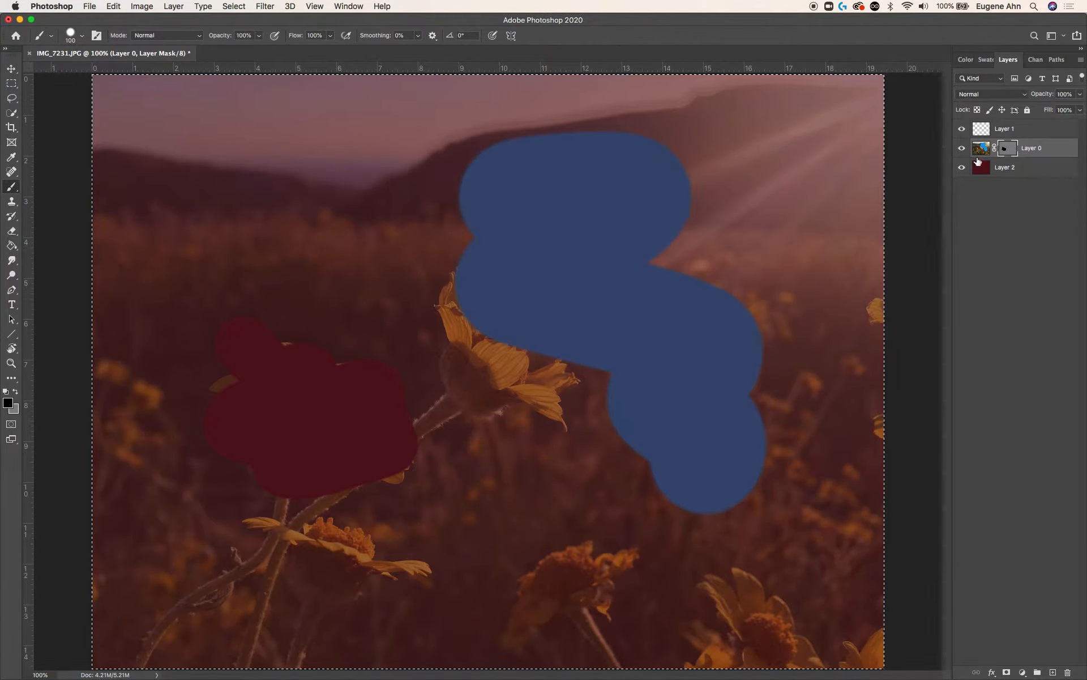
Step: Display Layer 0's mask on its own, paint ten scattered black strokes across it, and return to the normal image view
left_click(1008, 150, "alt")
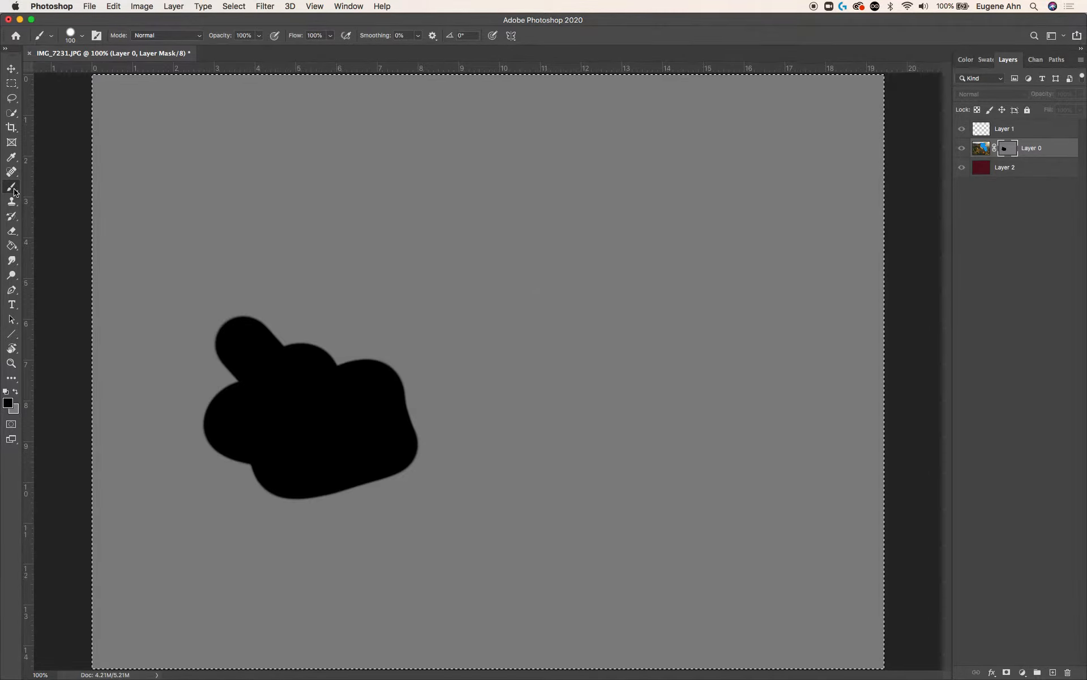
left_click_drag(351, 182, 516, 250)
left_click_drag(638, 216, 592, 359)
left_click_drag(746, 352, 611, 462)
left_click_drag(321, 263, 433, 362)
left_click_drag(750, 194, 743, 231)
mouse_move(374, 139)
left_mouse_down()
mouse_move(292, 389)
mouse_move(542, 491)
left_mouse_up()
left_click_drag(784, 554, 850, 487)
left_click_drag(565, 160, 374, 156)
mouse_move(139, 366)
left_mouse_down()
mouse_move(160, 468)
mouse_move(195, 504)
left_mouse_up()
left_click_drag(654, 565, 756, 623)
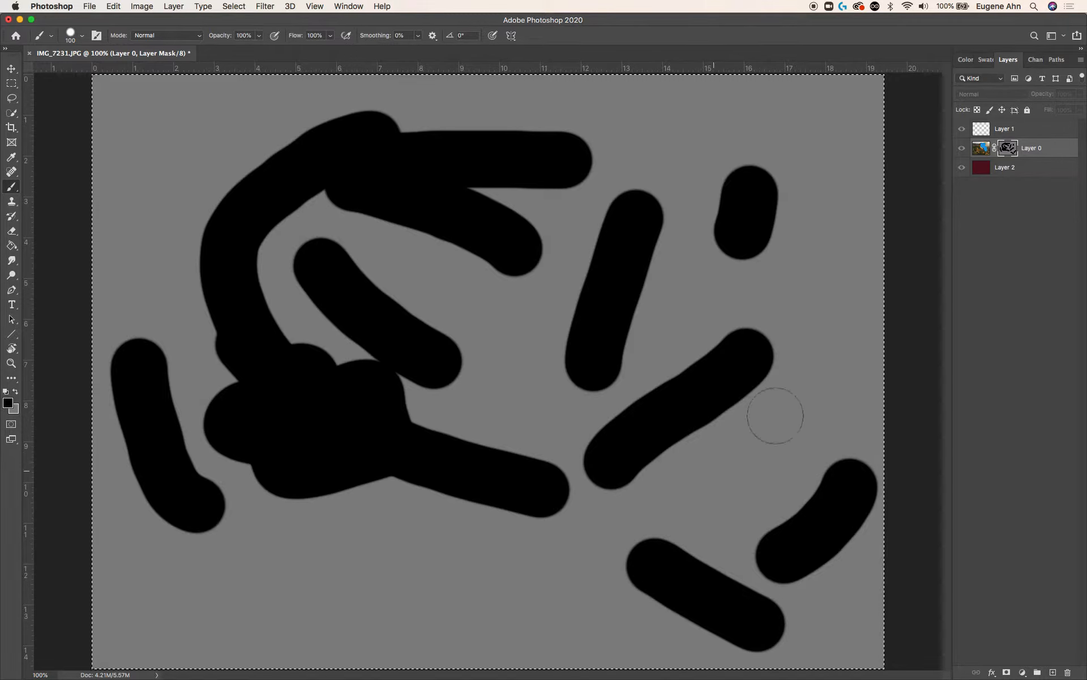
left_click(1009, 149, "alt")
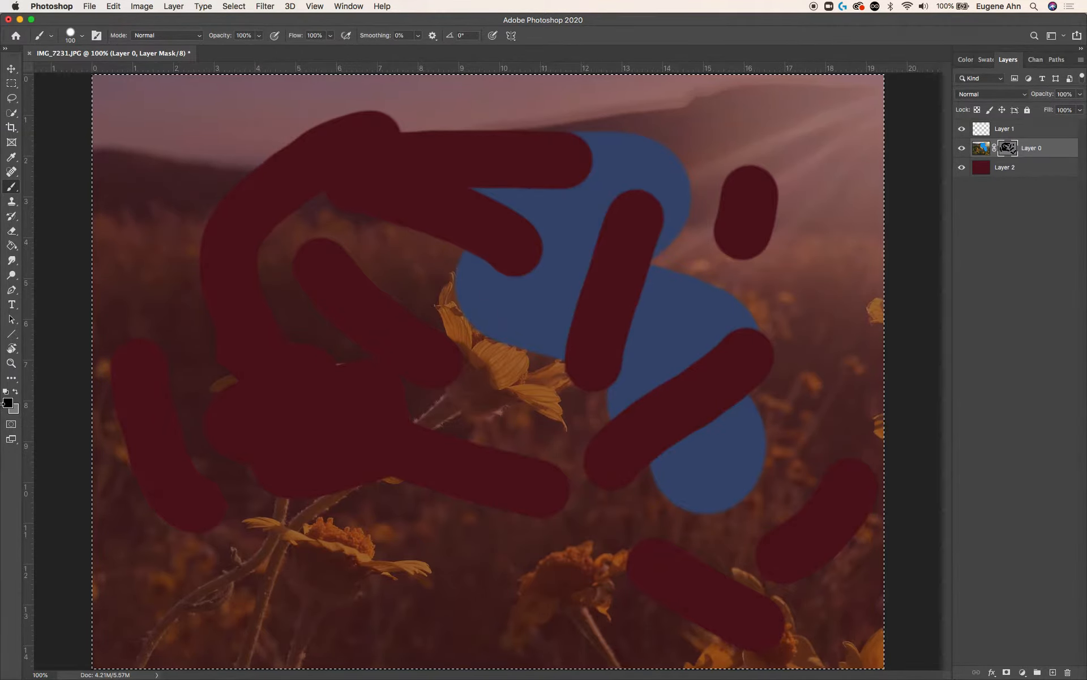
Step: Delete the layer mask from Layer 0
left_click(16, 392)
left_click(16, 393)
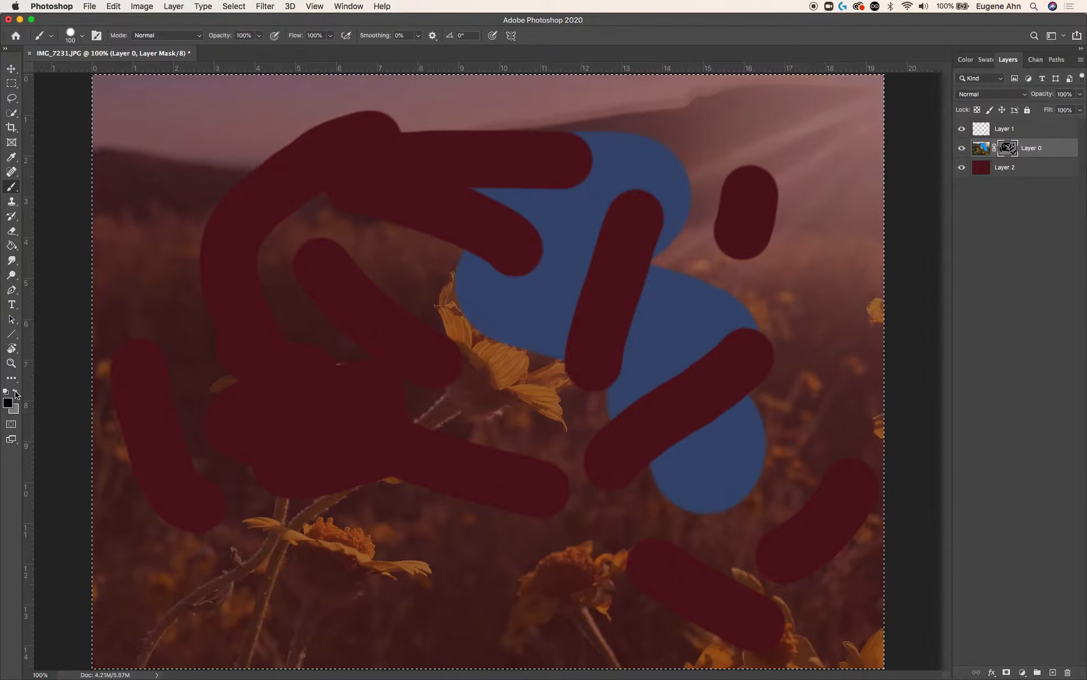
right_click(1011, 150)
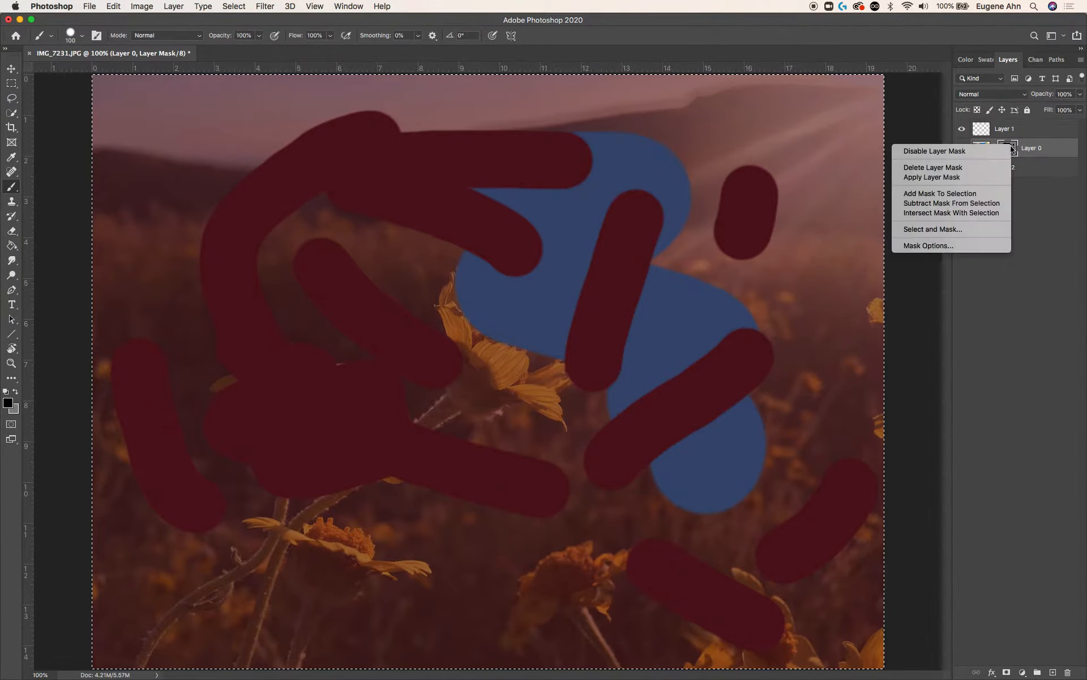
left_click(977, 170)
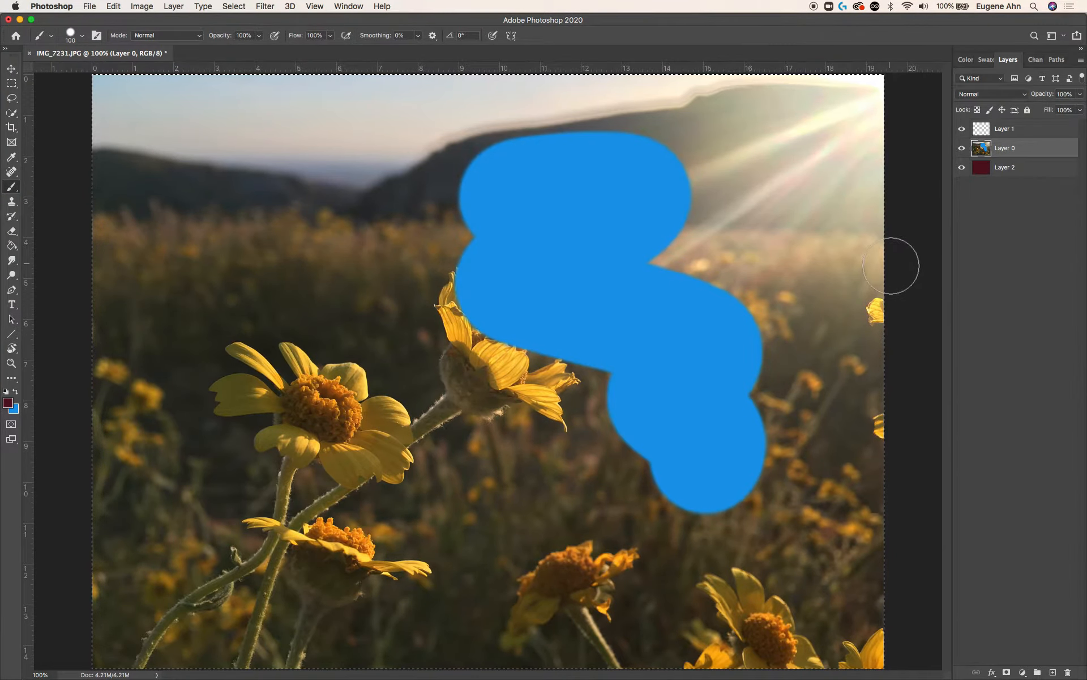
Step: Toggle the mask deletion with undo and redo, restore the mask, and undo the most recent brush strokes on it
key("super+z")
key("super+shift+z")
key("super+z")
key("super+shift+z")
key("super+shift+z")
key("super+z")
key("super+shift+z")
key("super+z")
key("super+shift+z")
key("super+z")
key("super+z")
key("super+z")
key("super+z")
key("super+z")
key("super+z")
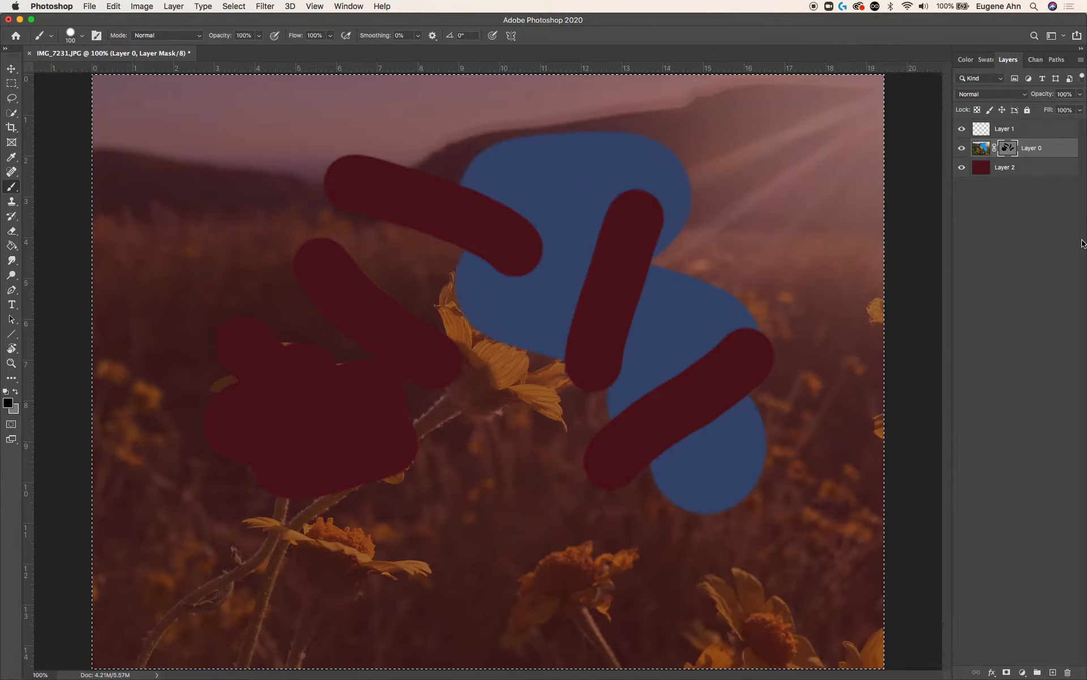
Step: Undo the mask strokes, the dark red fill layer and the blue paint, going back to the clean photo with a blank white mask
key("super+z")
key("super+z")
key("super+z")
key("super+z")
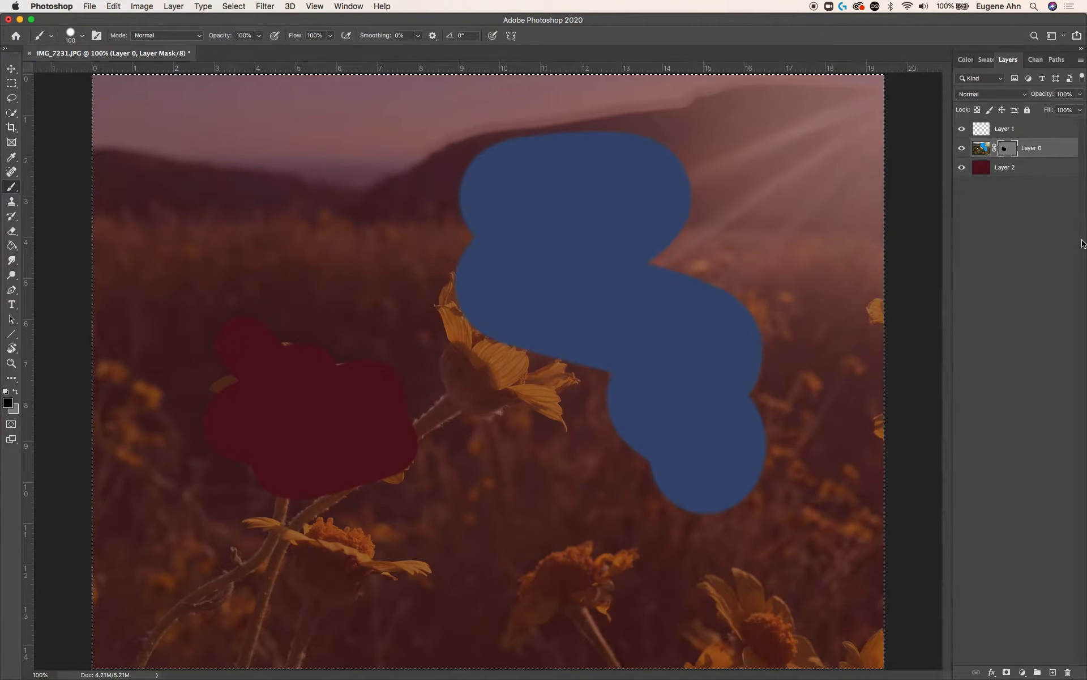
key("super+z")
key("super+z")
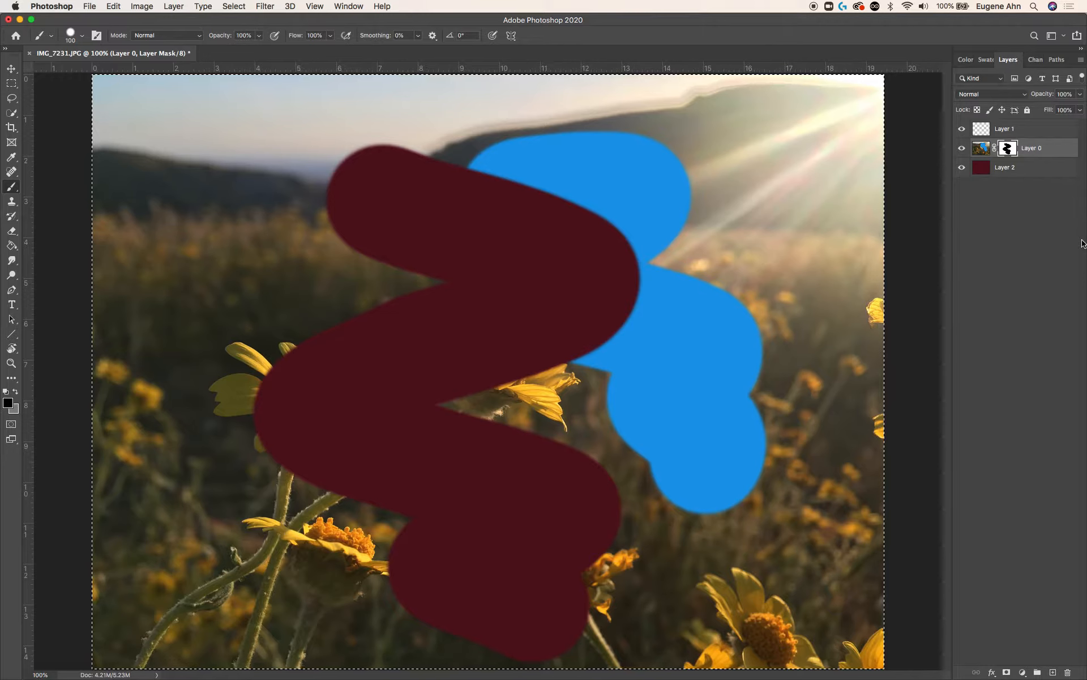
key("super+z")
key("super+z")
key("super+z")
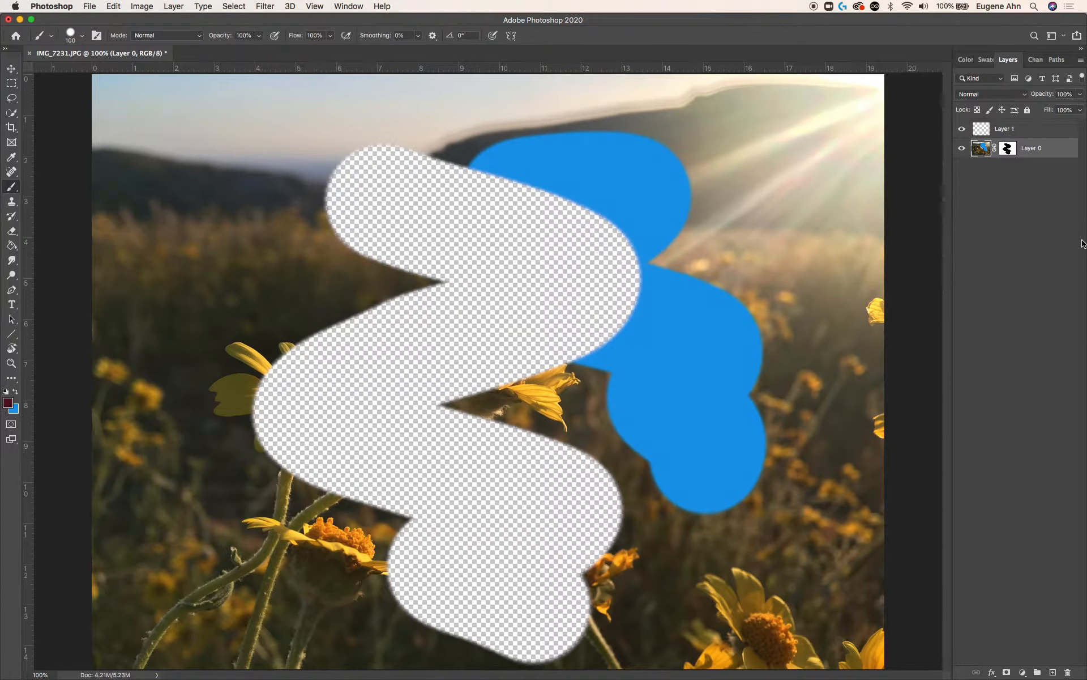
key("super+z")
key("super+z")
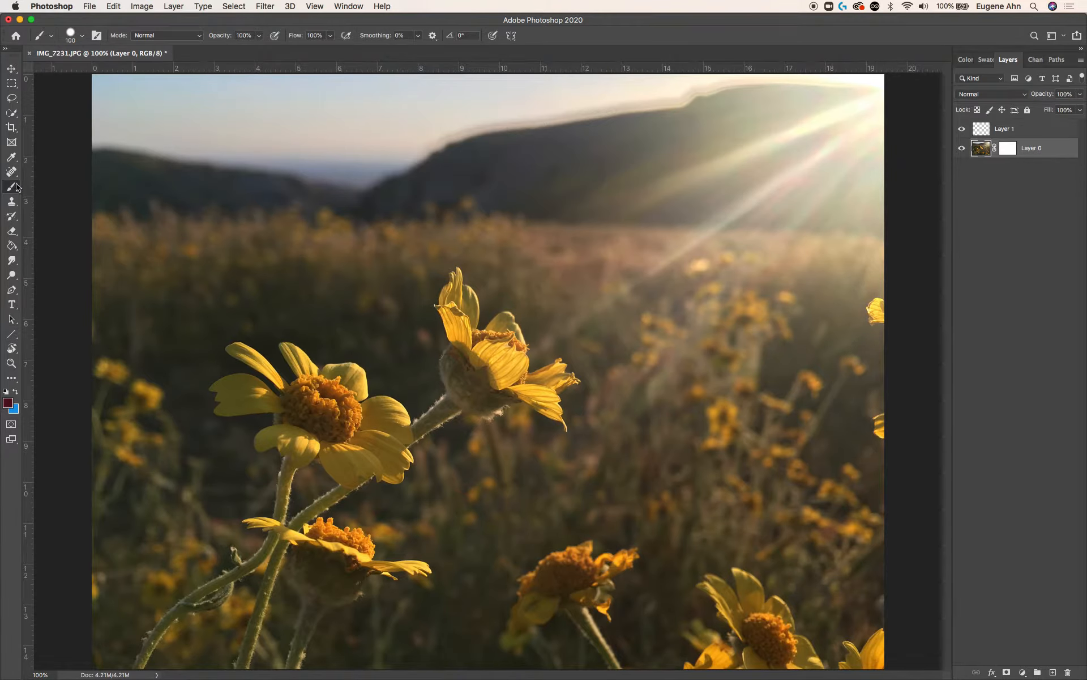
Step: Quick-select the two cut-off flowers at the photo's right edge and paint them black on Layer 0's mask
left_click(11, 112)
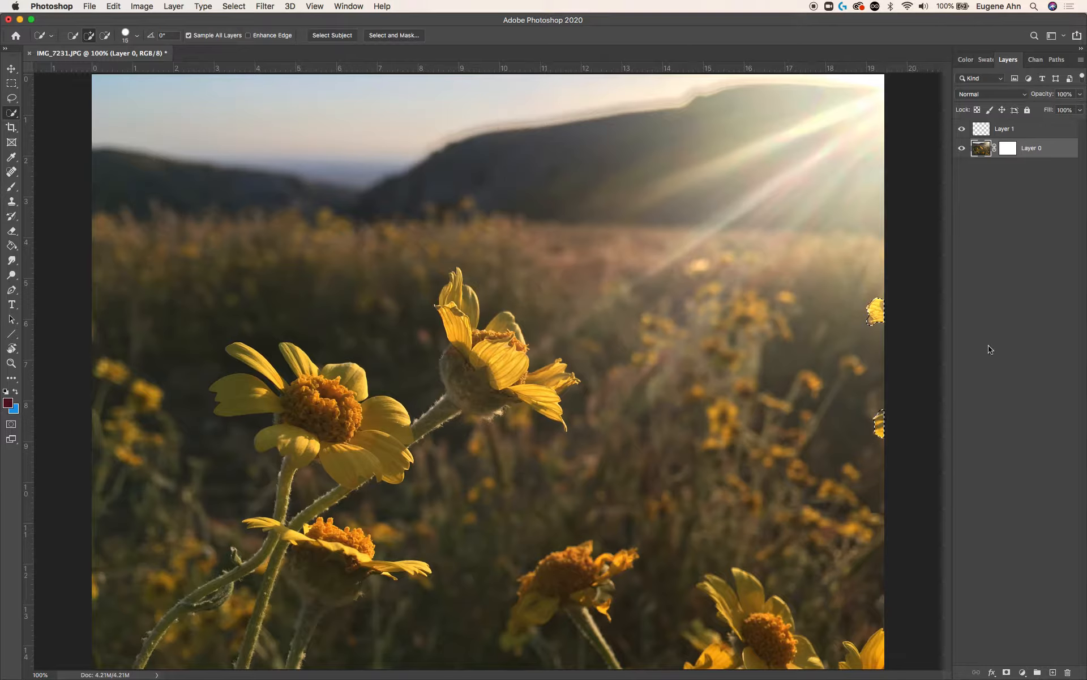
left_click(1007, 150)
left_click(8, 403)
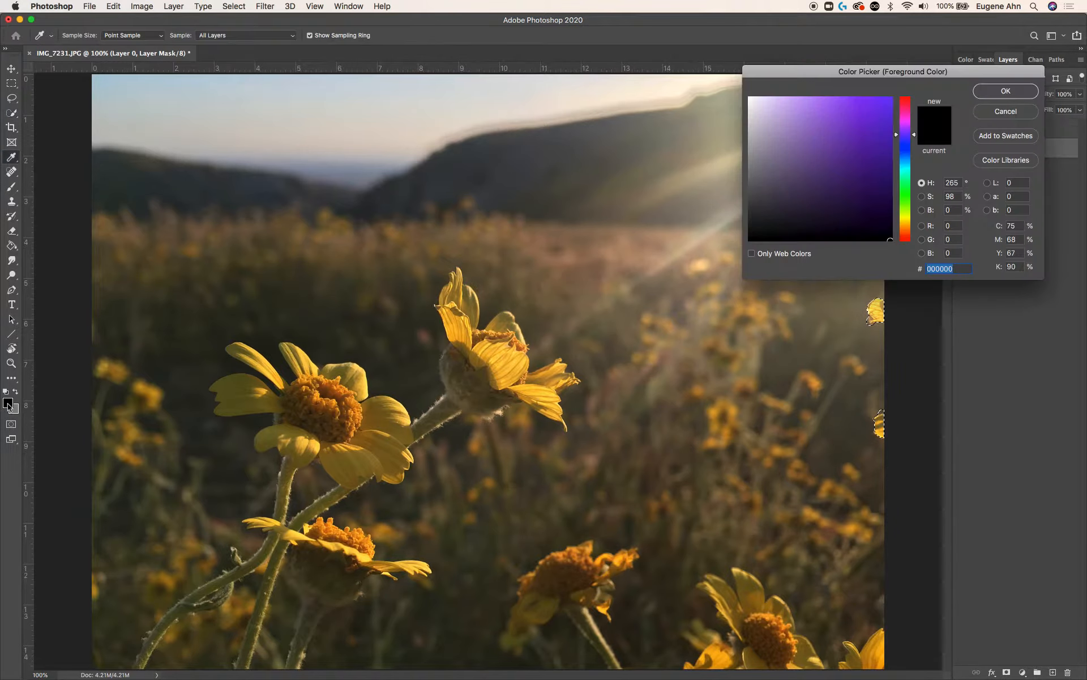
left_click(992, 109)
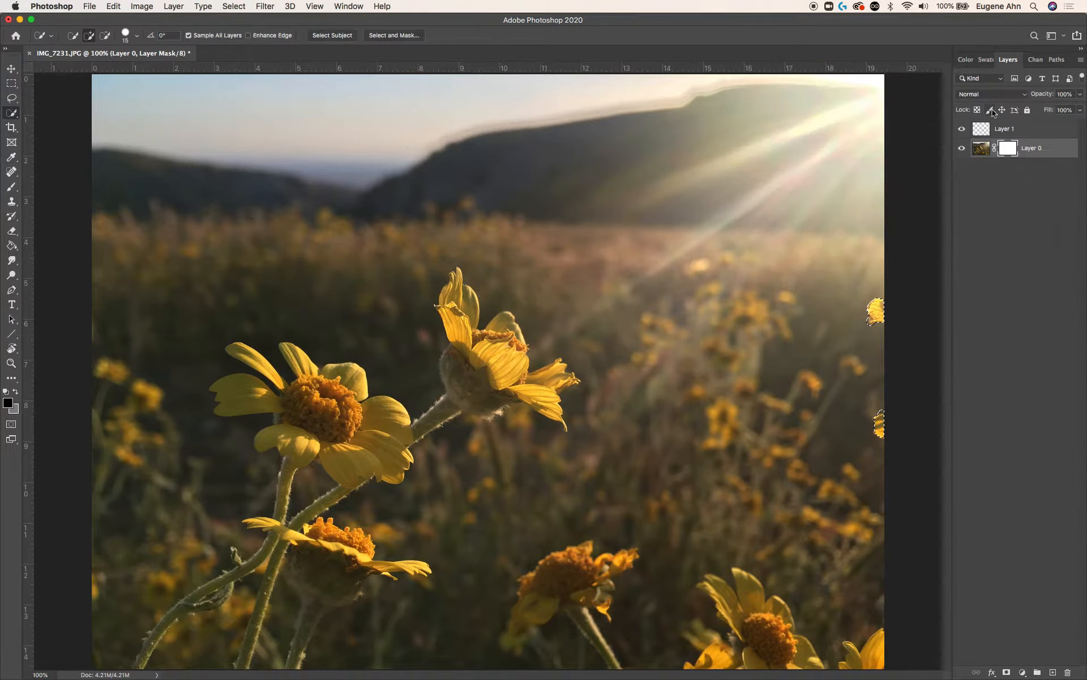
key("b")
left_click_drag(879, 306, 876, 312)
left_click_drag(884, 427, 875, 423)
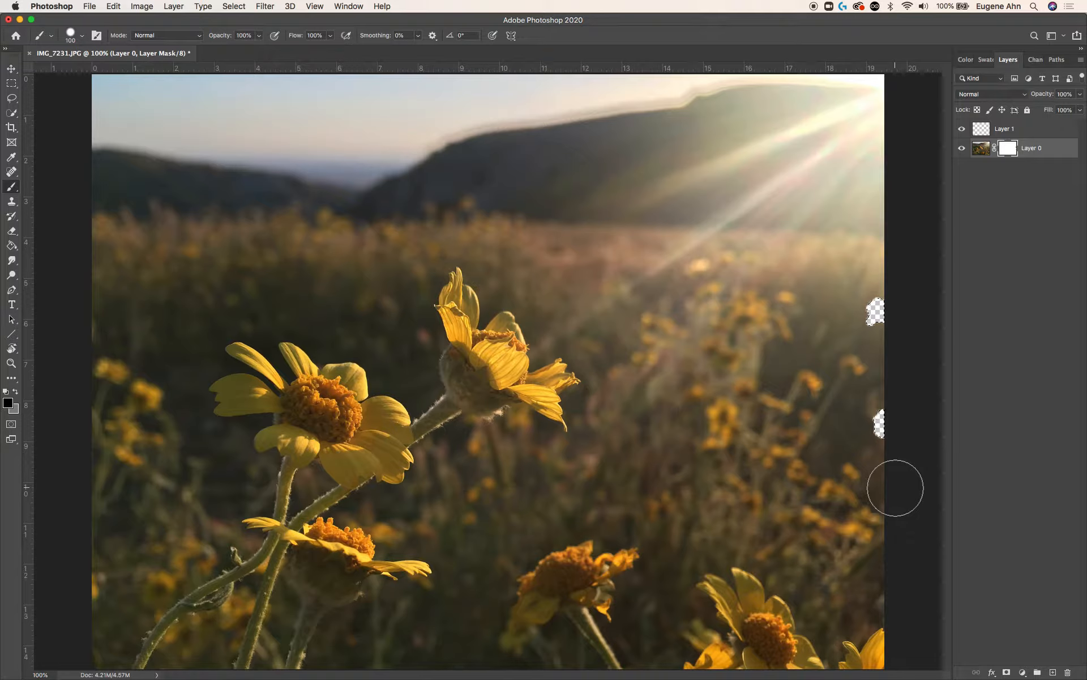
Step: Display Layer 0's mask on its own, return to the image view, and disable the mask
left_click(1008, 150, "alt")
left_click(1008, 151, "alt")
right_click(1009, 151)
left_click(992, 158)
right_click(1009, 150)
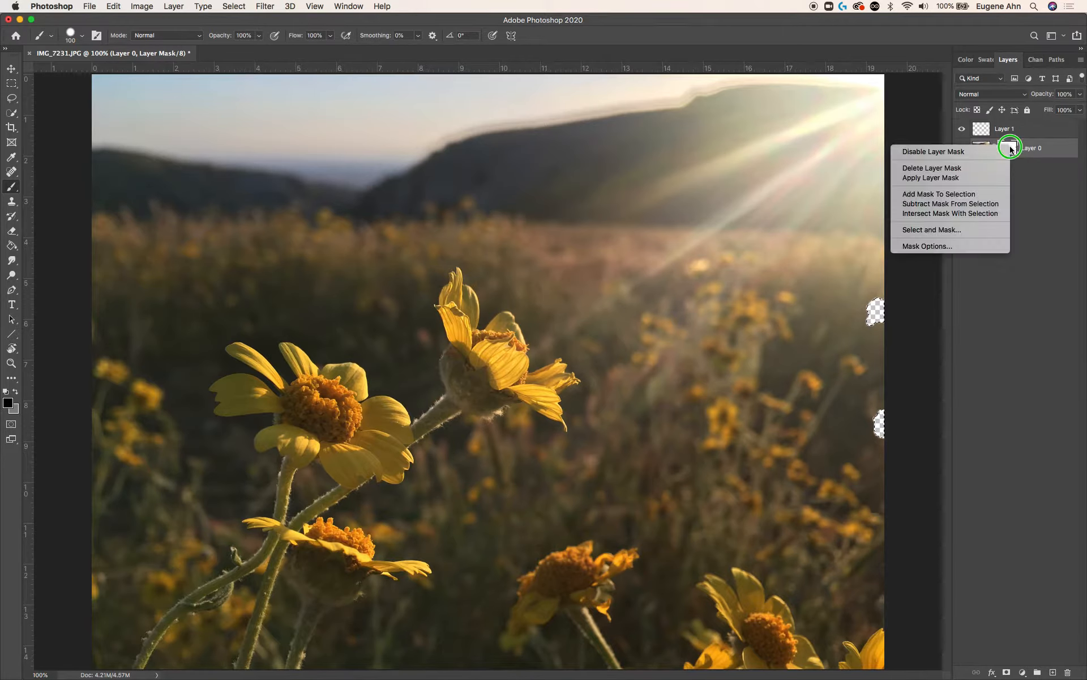
left_click(964, 151)
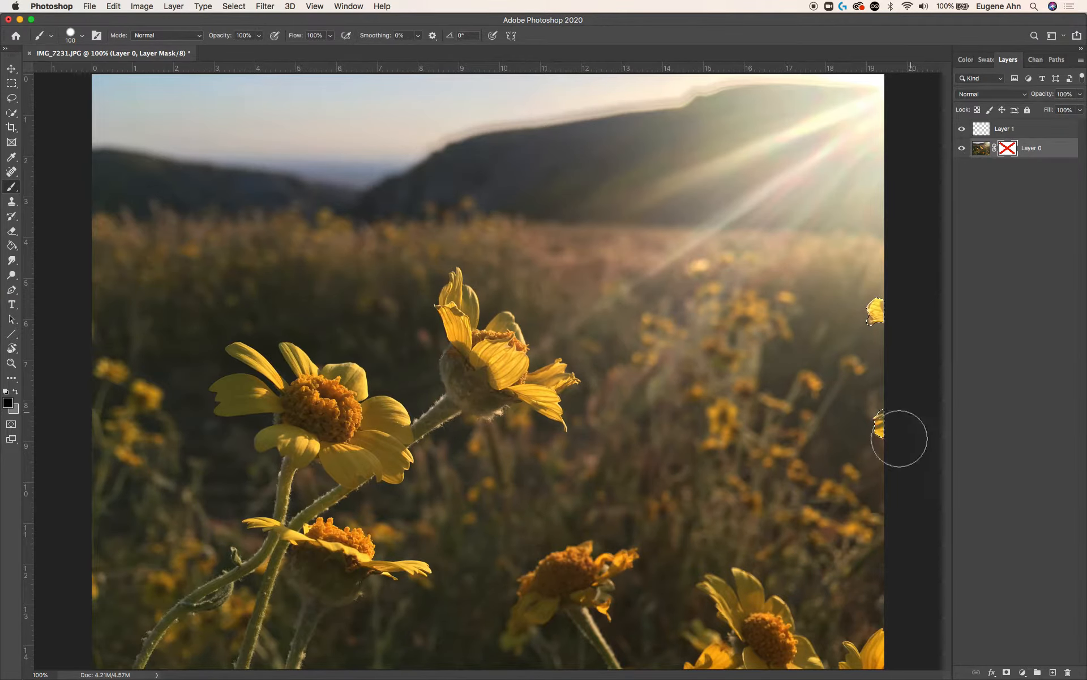
Step: Clear the selection around the two edge flowers and re-enable Layer 0's mask
key("m")
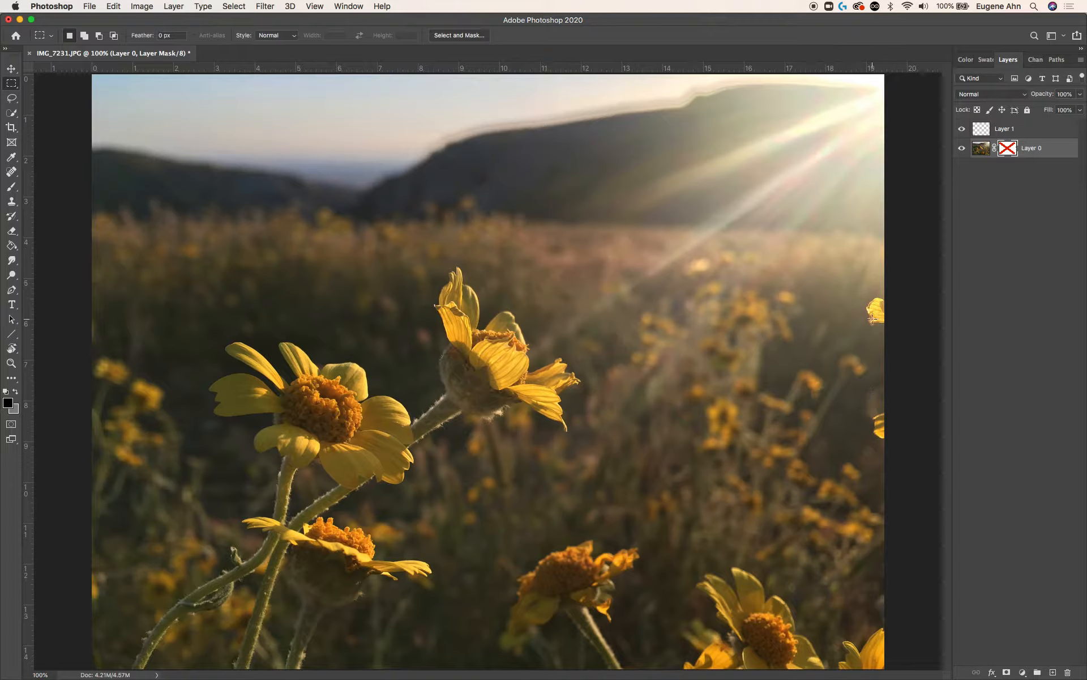
right_click(1005, 151)
left_click(967, 155)
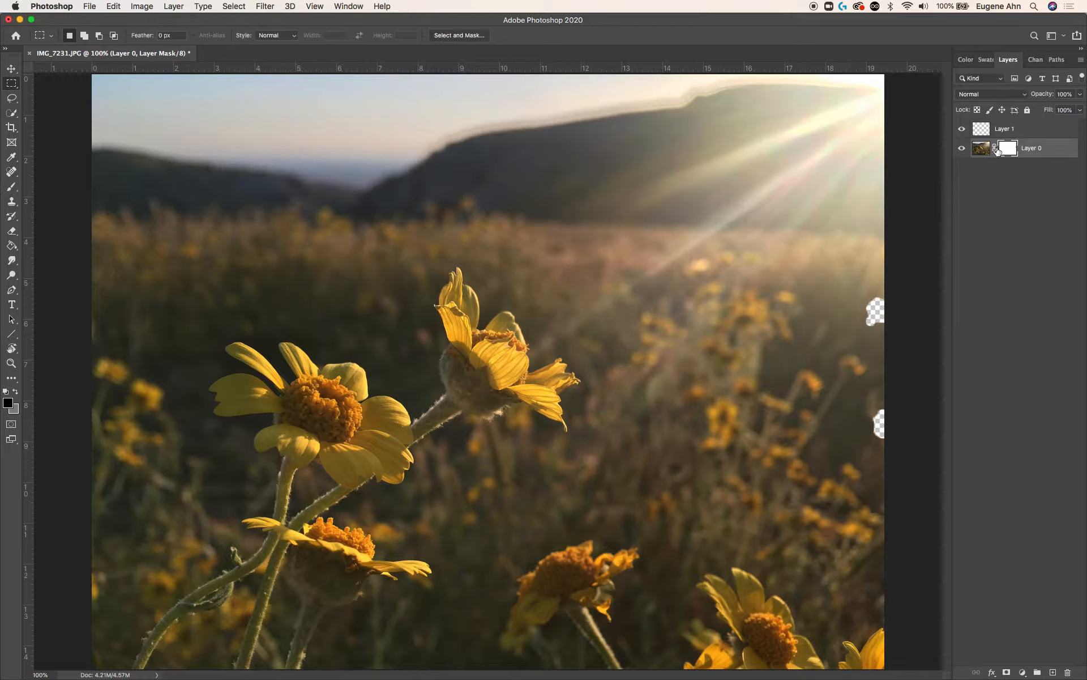
Step: On Layer 1, fill the two transparent holes at the photo's right edge with the content-aware Spot Healing Brush
left_click(1002, 128)
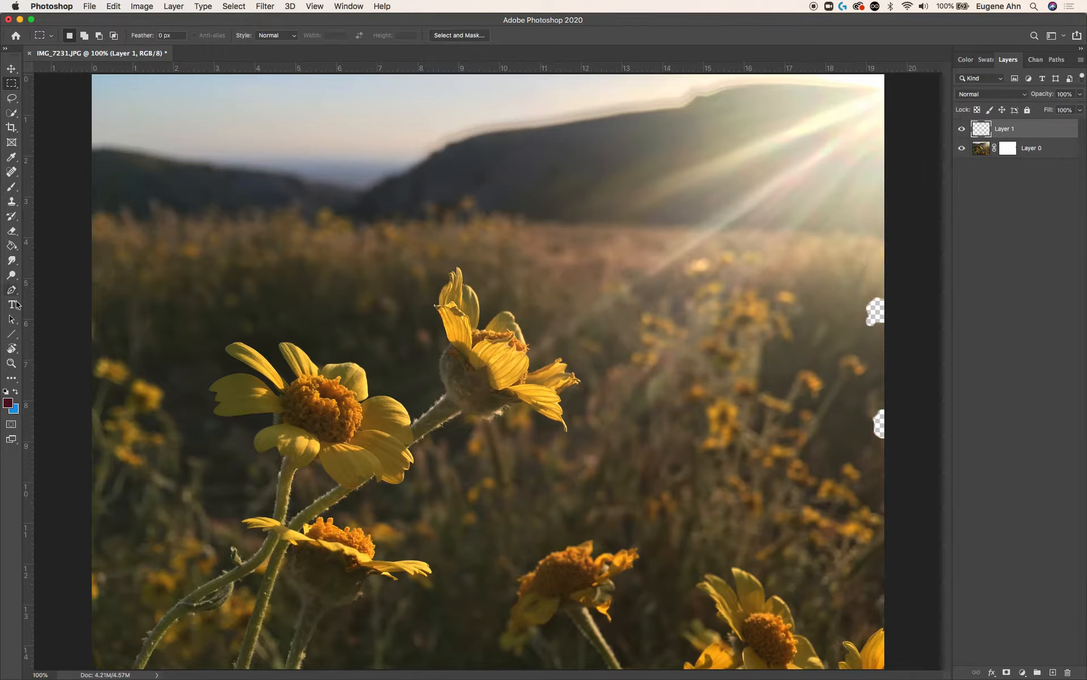
left_click(13, 171)
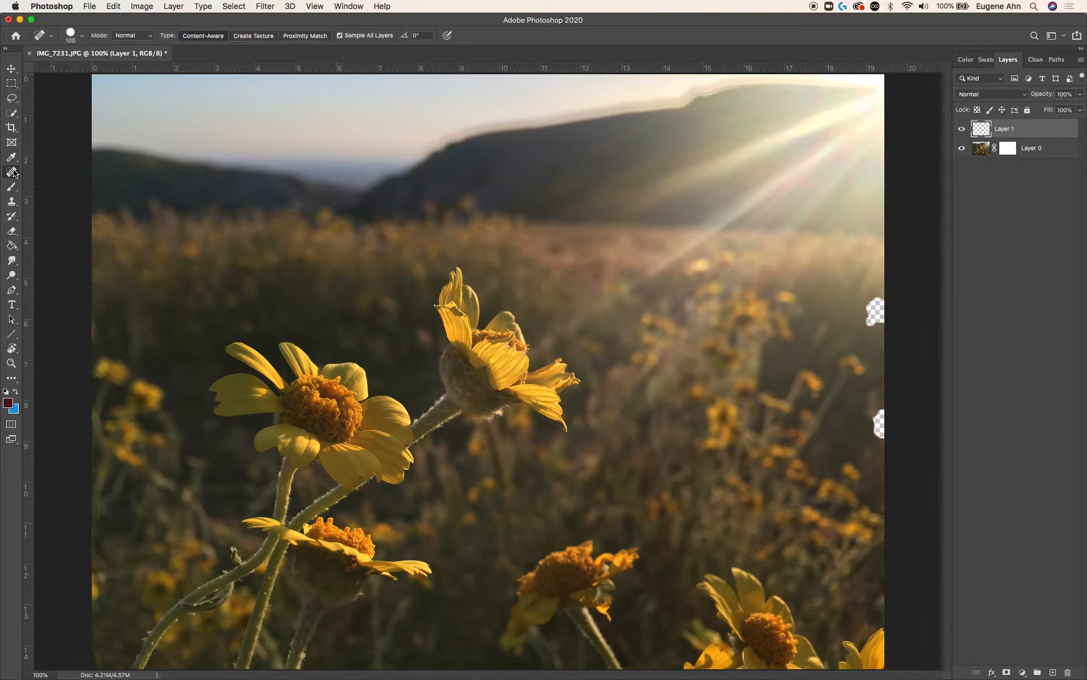
right_click(13, 171)
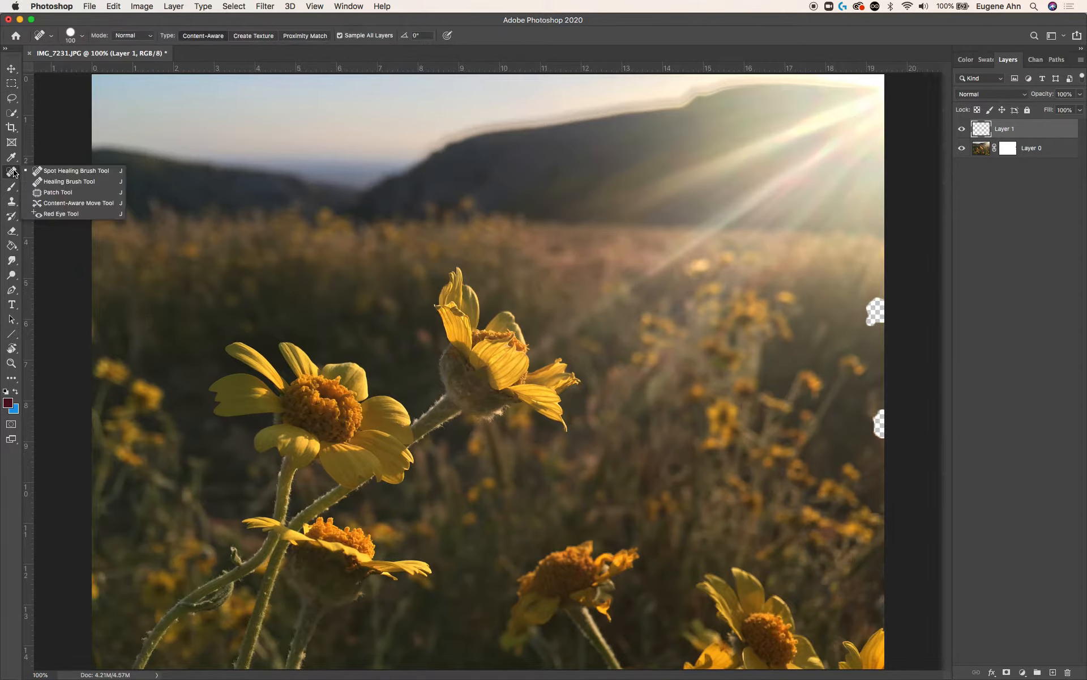
left_click(75, 173)
left_click(875, 306)
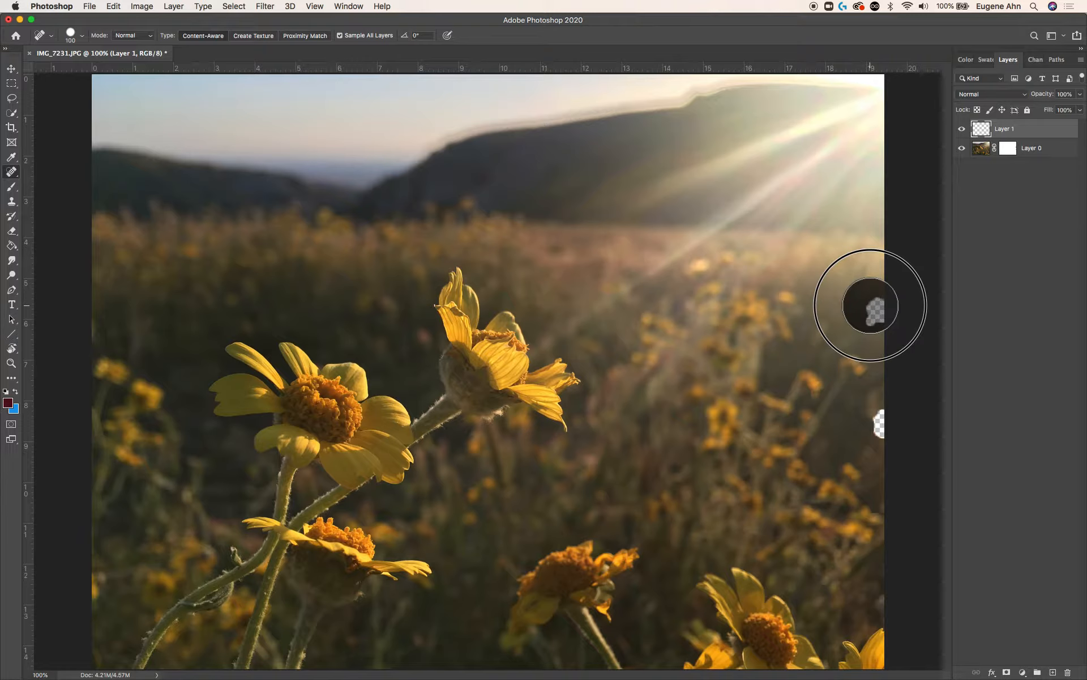
left_click(881, 420)
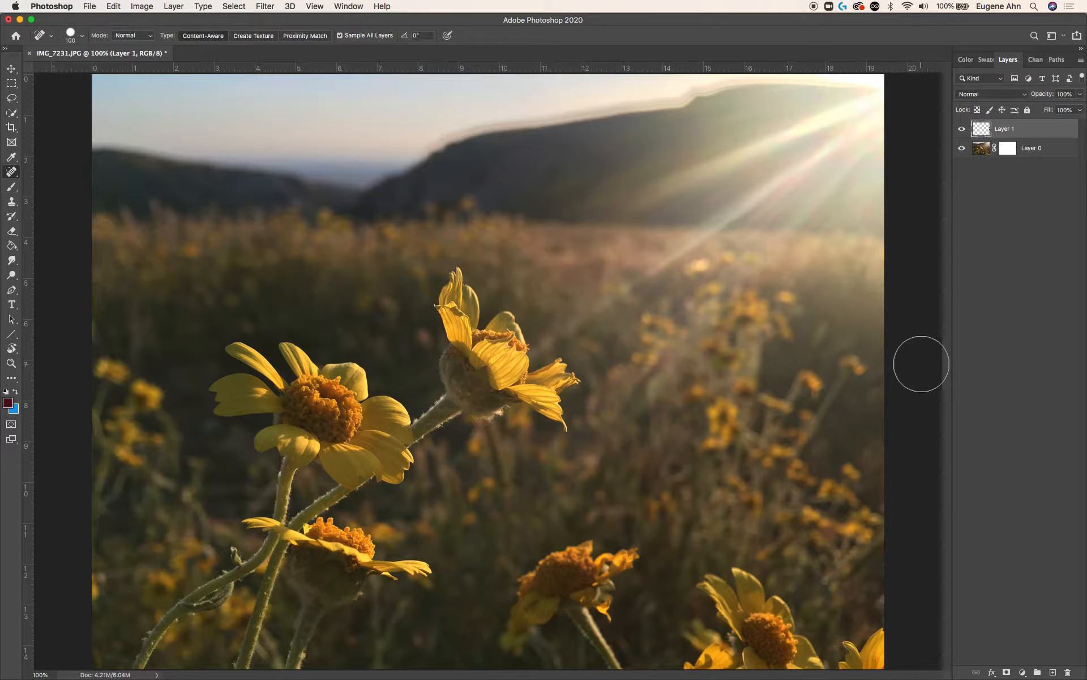
Step: Compare the retouch with the original photo by hiding Layer 1 and disabling Layer 0's mask, and turn both back on
left_click(962, 128)
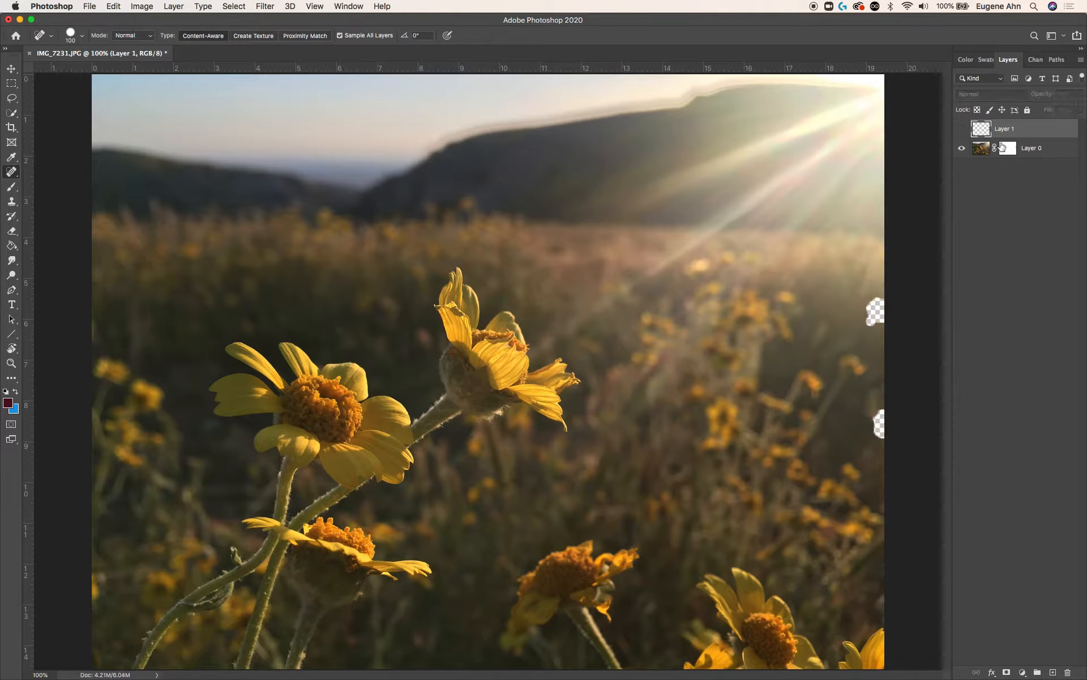
right_click(1002, 147)
left_click(999, 151)
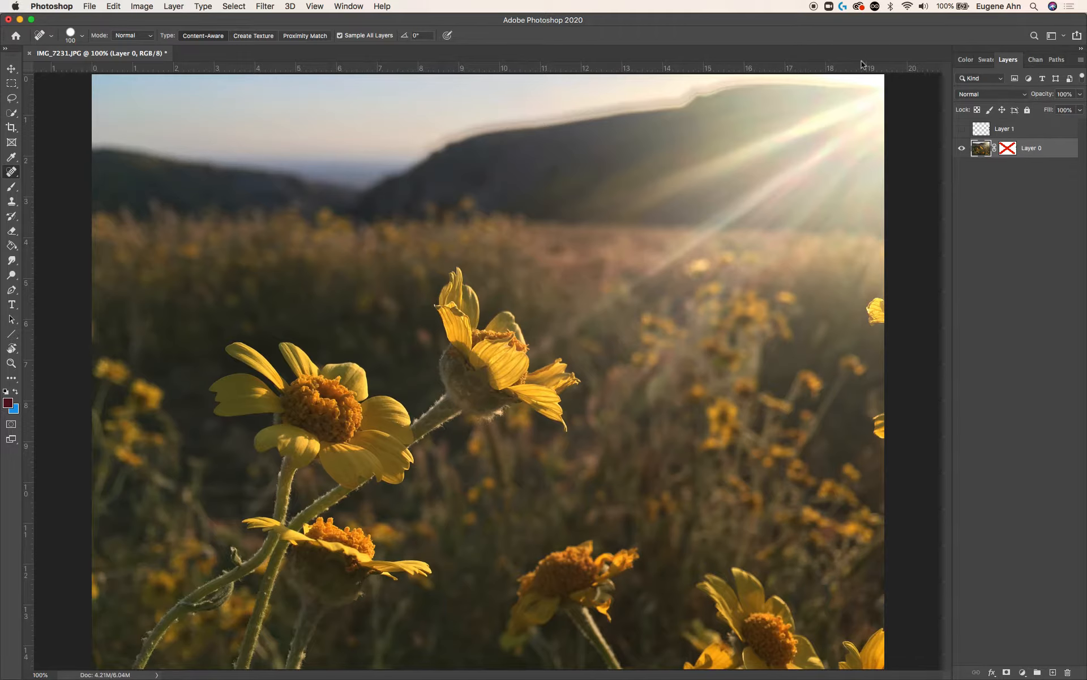
left_click_drag(380, 186, 340, 190)
left_click(1007, 328)
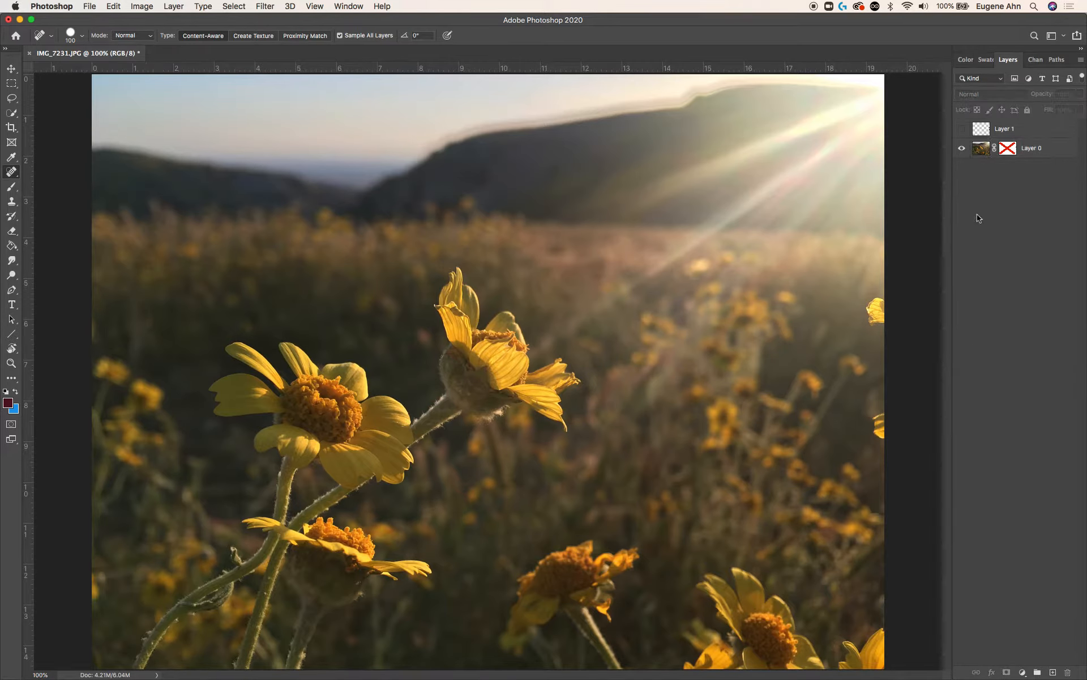
left_click(961, 129)
right_click(1002, 148)
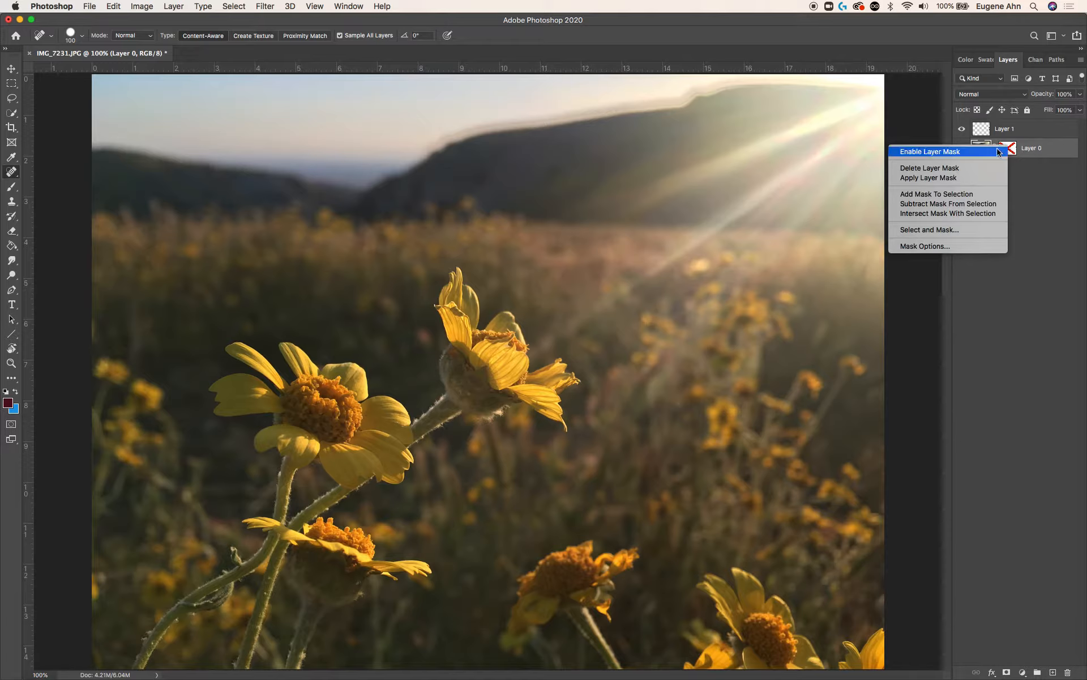
left_click(994, 152)
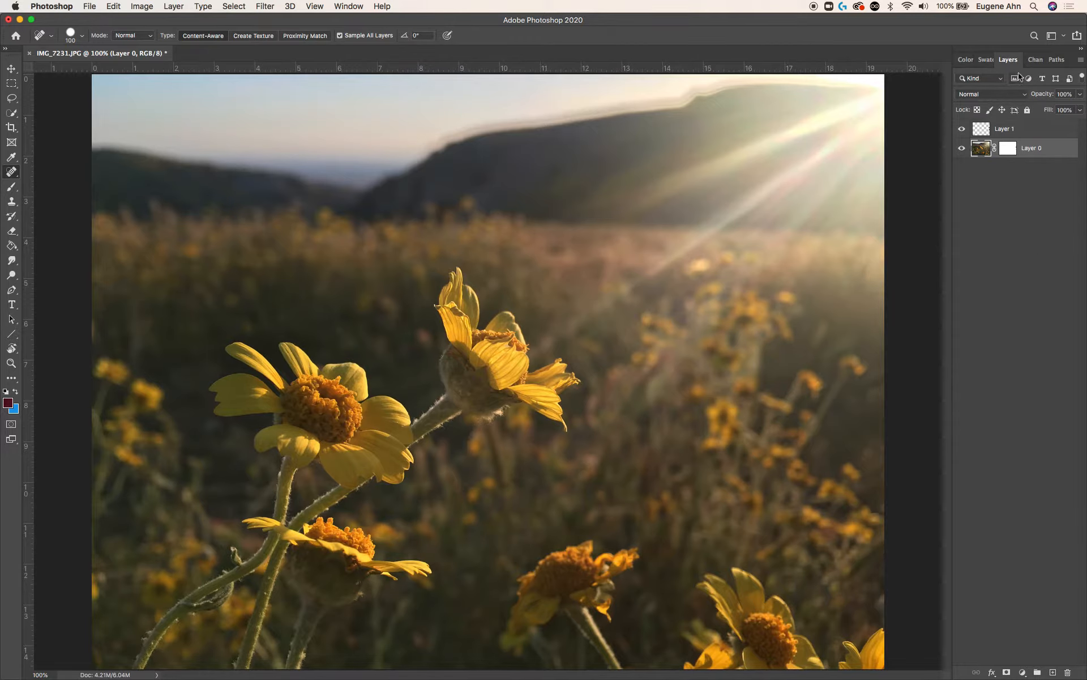
Step: Apply a Hue/Saturation adjustment directly to Layer 0 with Saturation +41 and Lightness -10
left_click(141, 7)
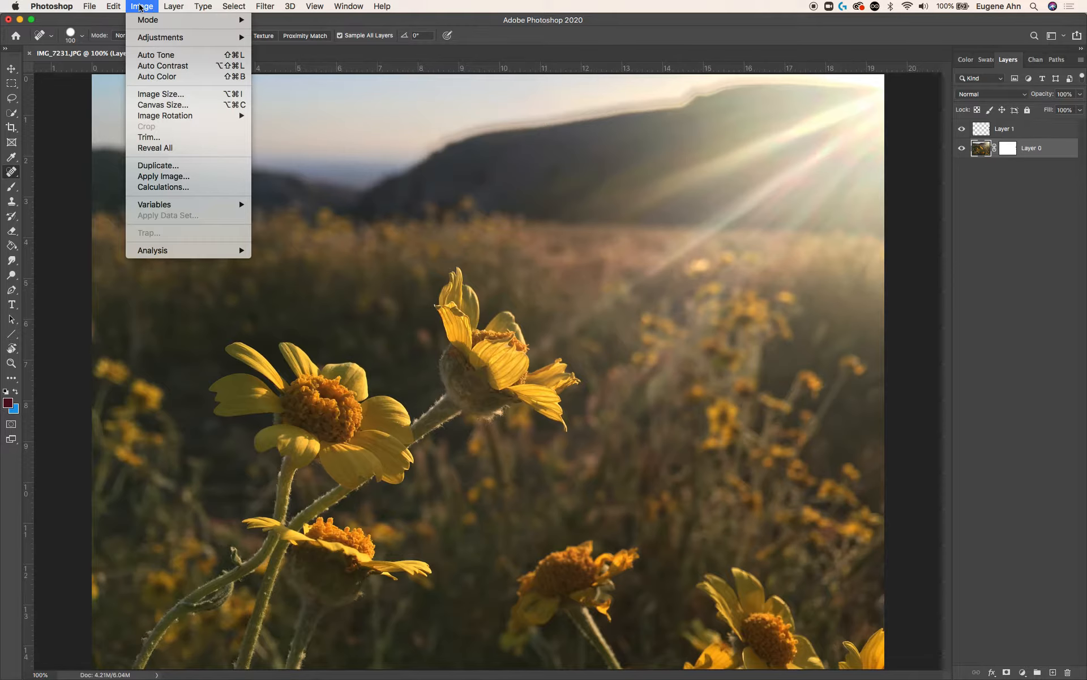
mouse_move(145, 43)
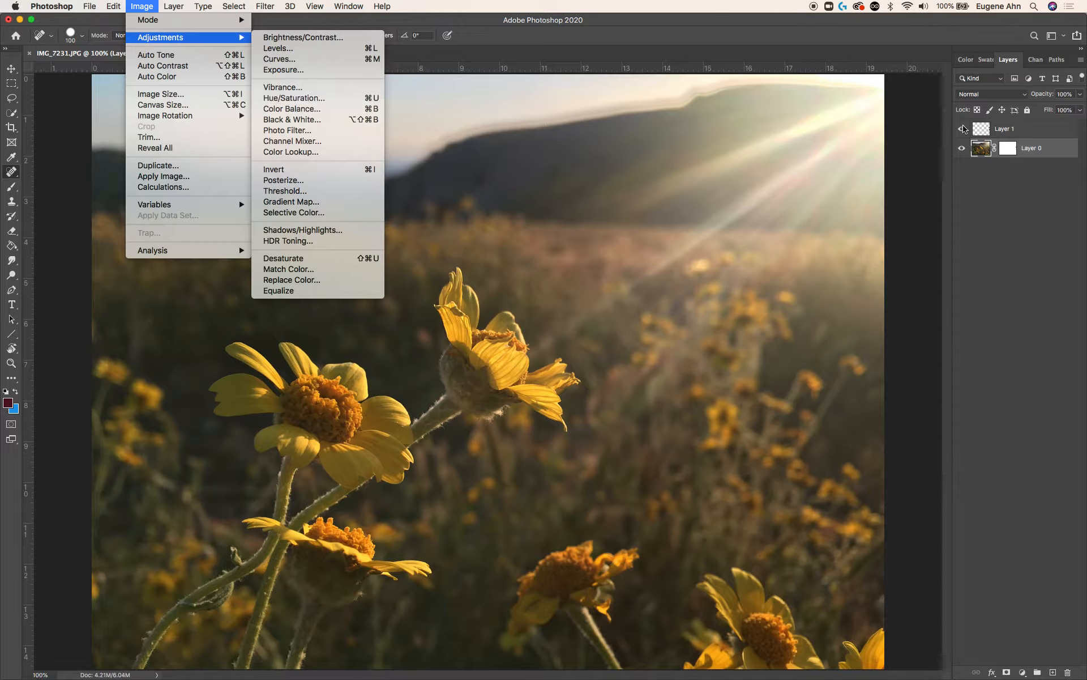
left_click(271, 97)
left_click_drag(534, 166, 406, 39)
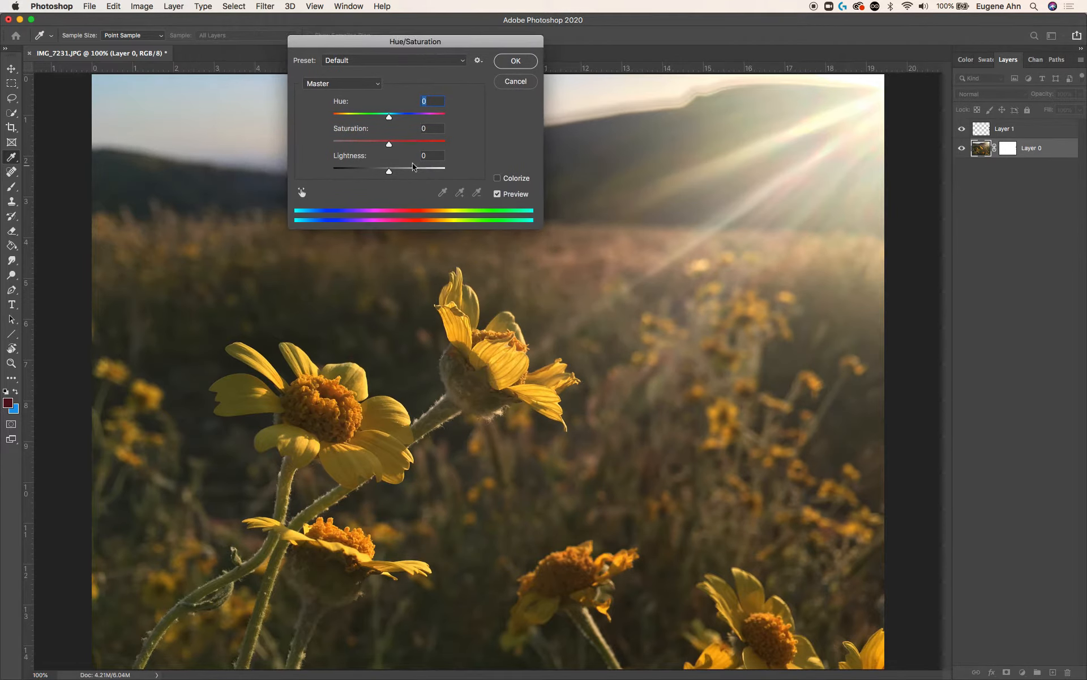
left_click_drag(389, 146, 384, 171)
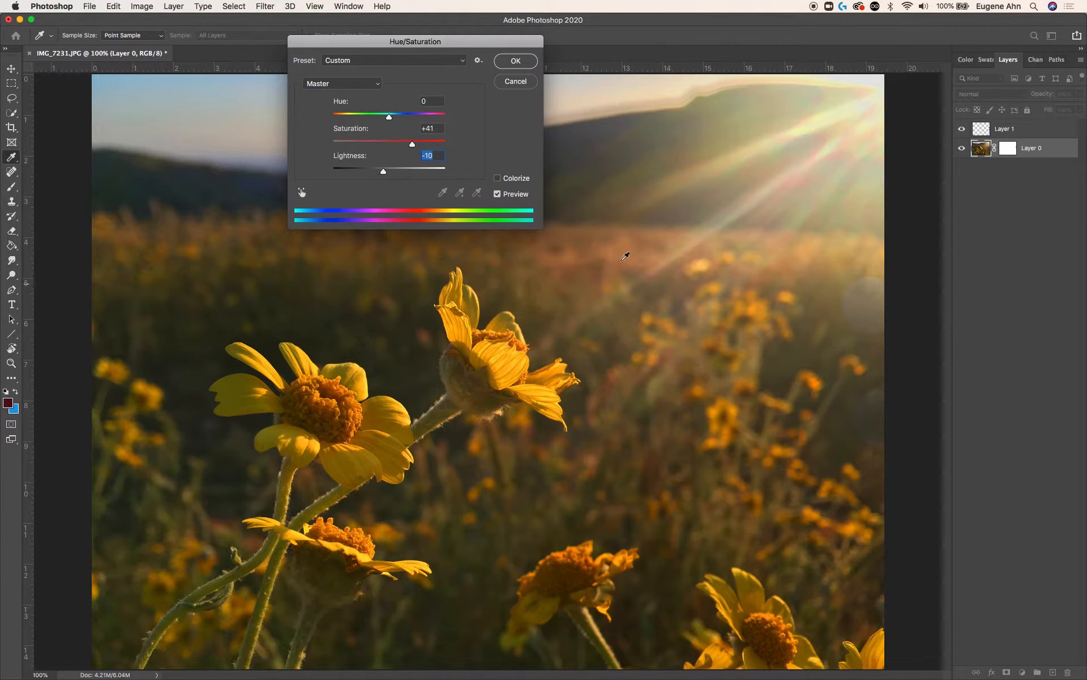
left_click(514, 61)
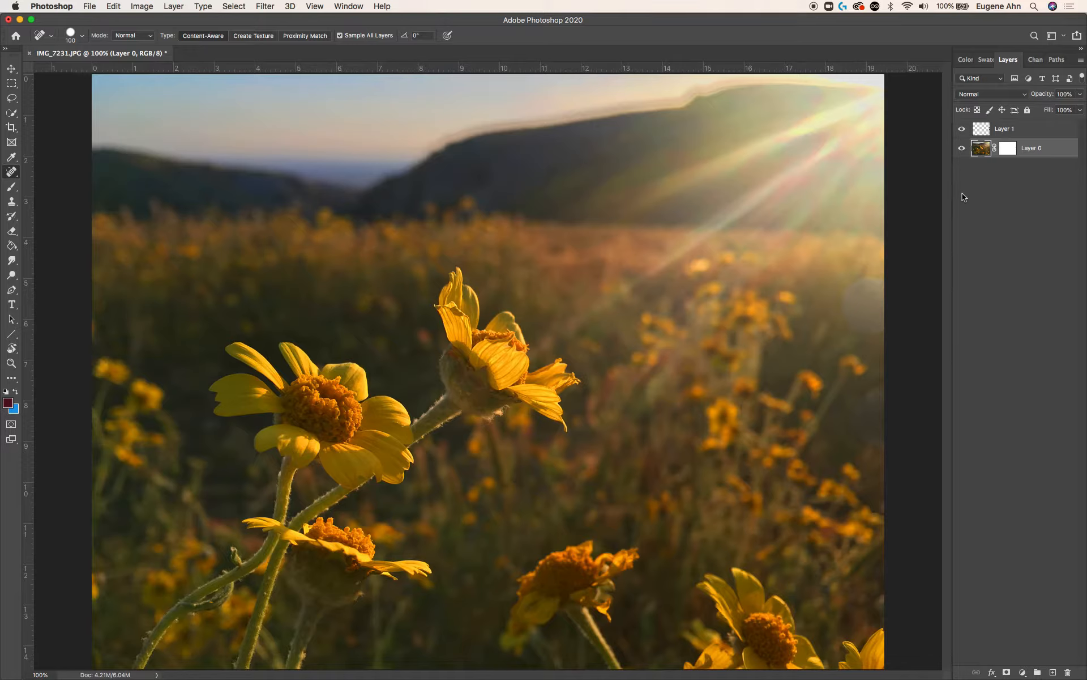
Step: Undo the Hue/Saturation adjustment on Layer 0
left_click(150, 7)
left_click(141, 4)
key("super+z")
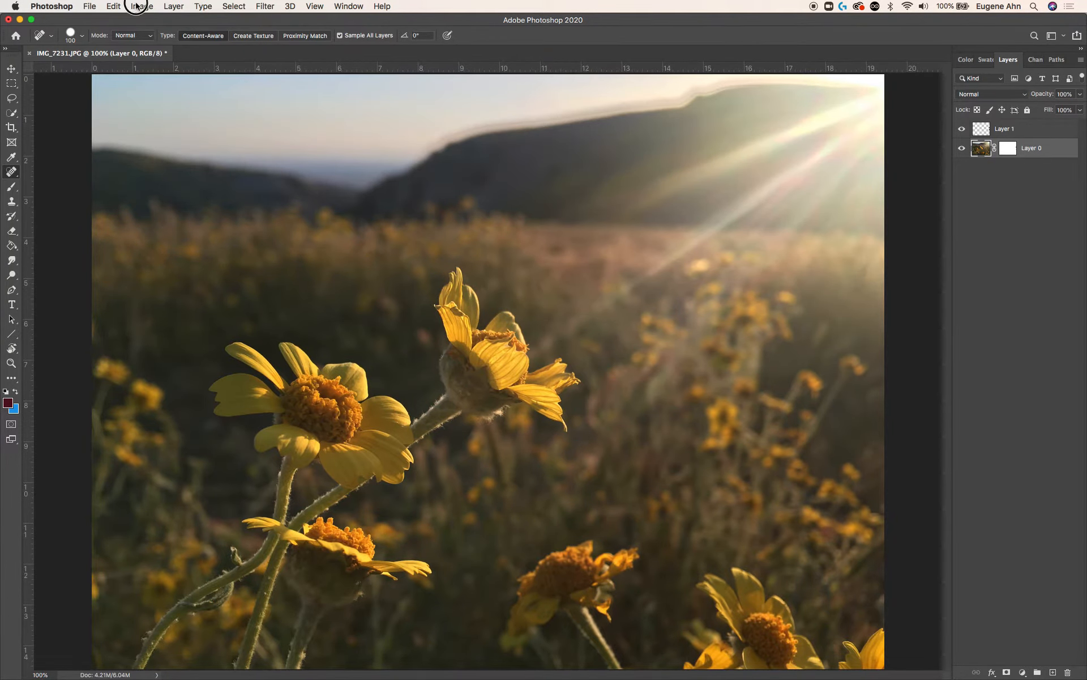
left_click(137, 5)
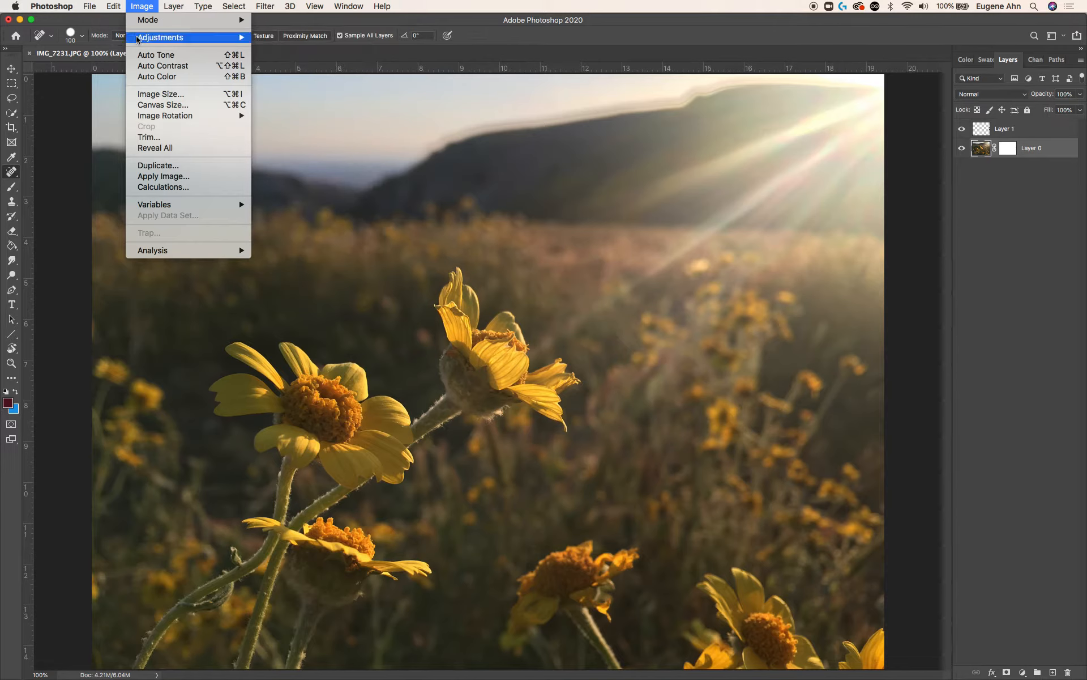
mouse_move(138, 39)
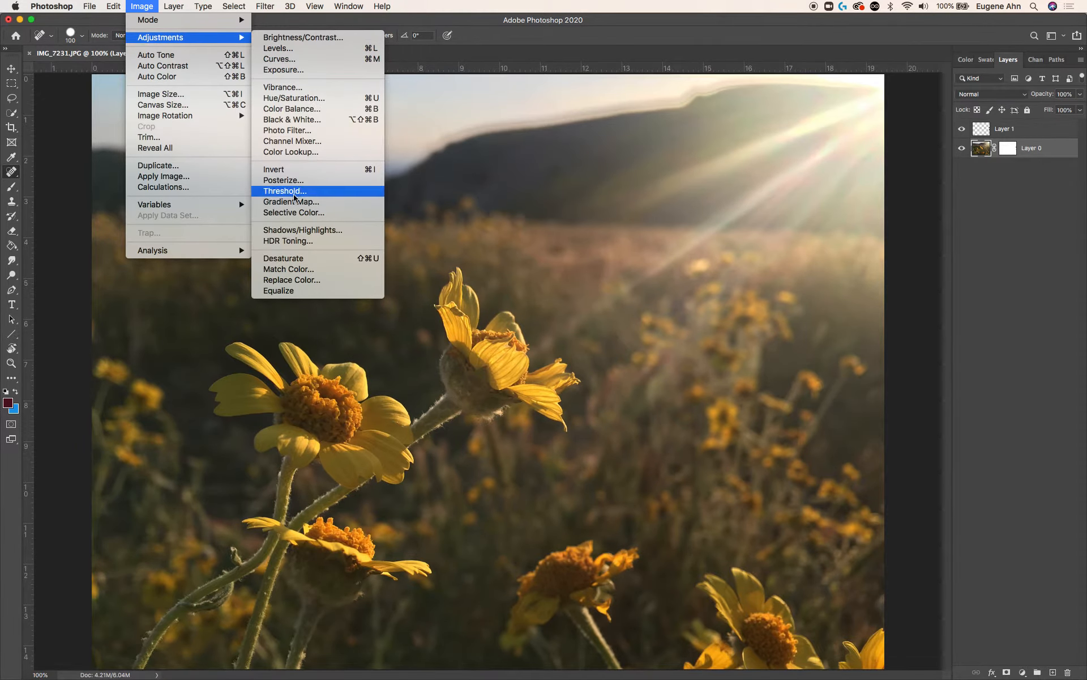
left_click(1030, 256)
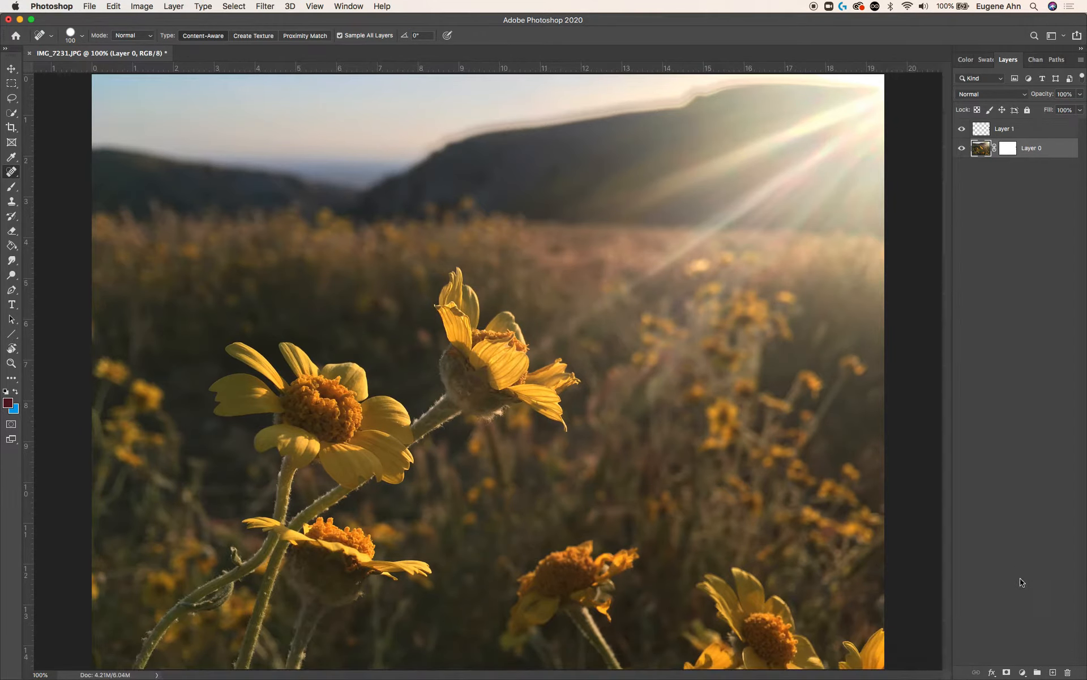
left_click(1023, 673)
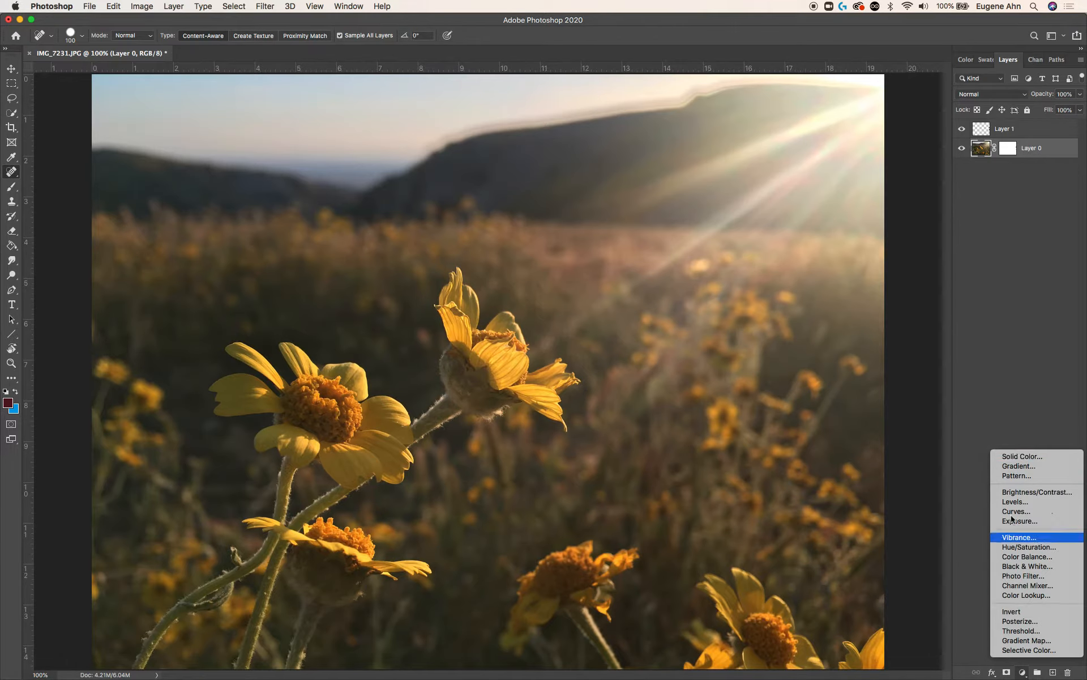
left_click(1007, 392)
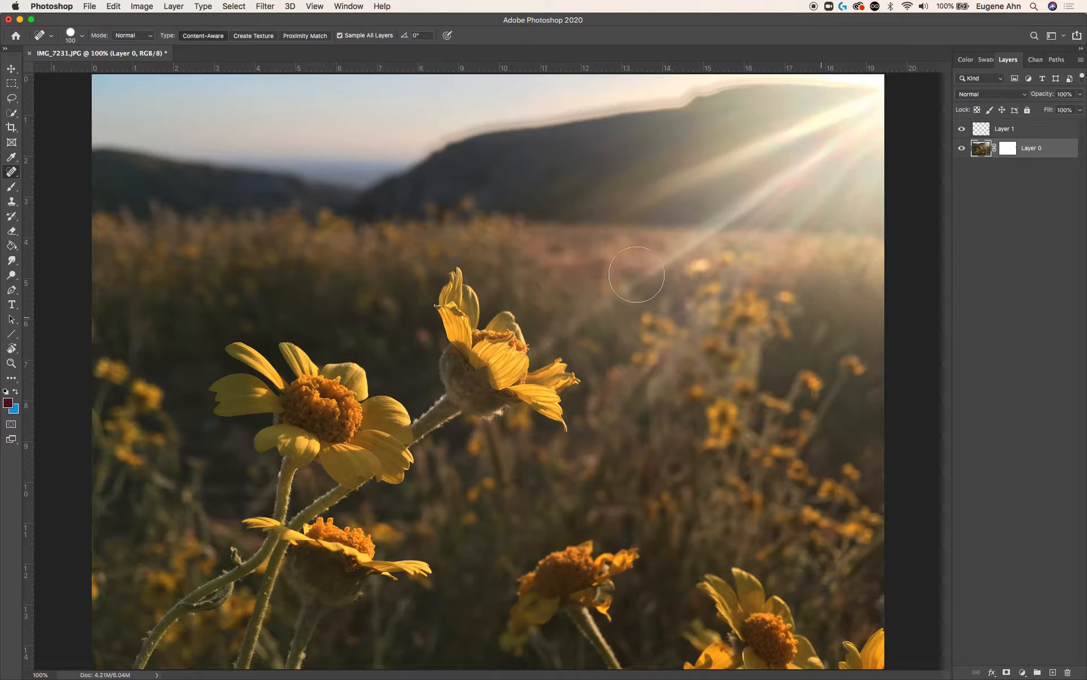
left_click(143, 7)
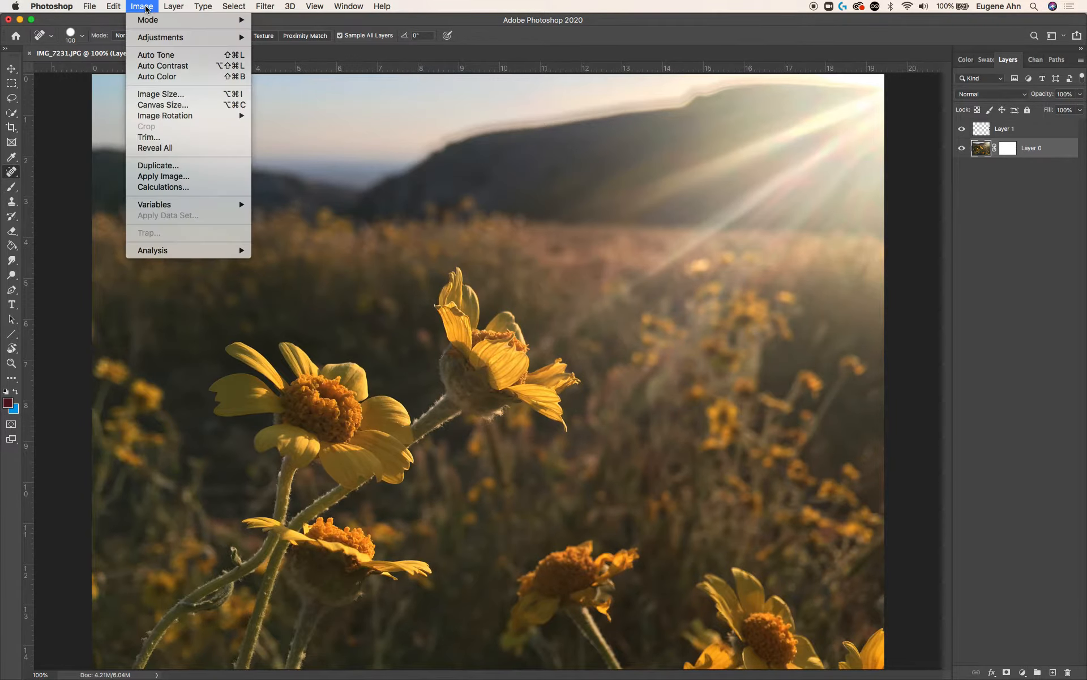
mouse_move(148, 39)
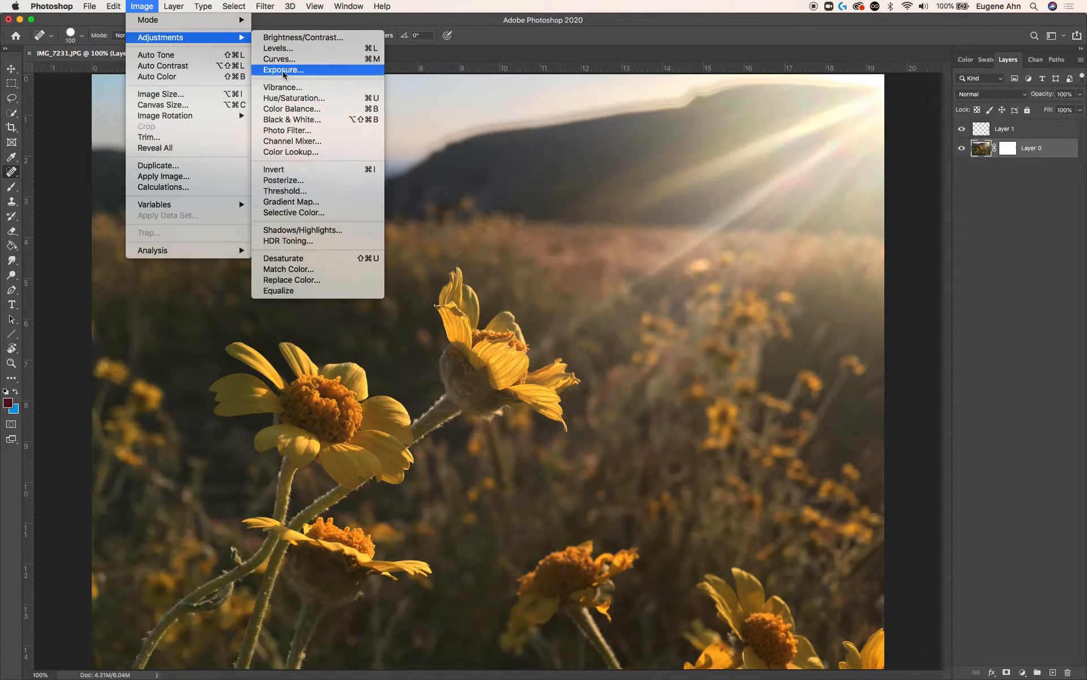
Step: Add a Hue/Saturation adjustment layer directly above Layer 0 instead of adjusting its pixels
left_click(1012, 116)
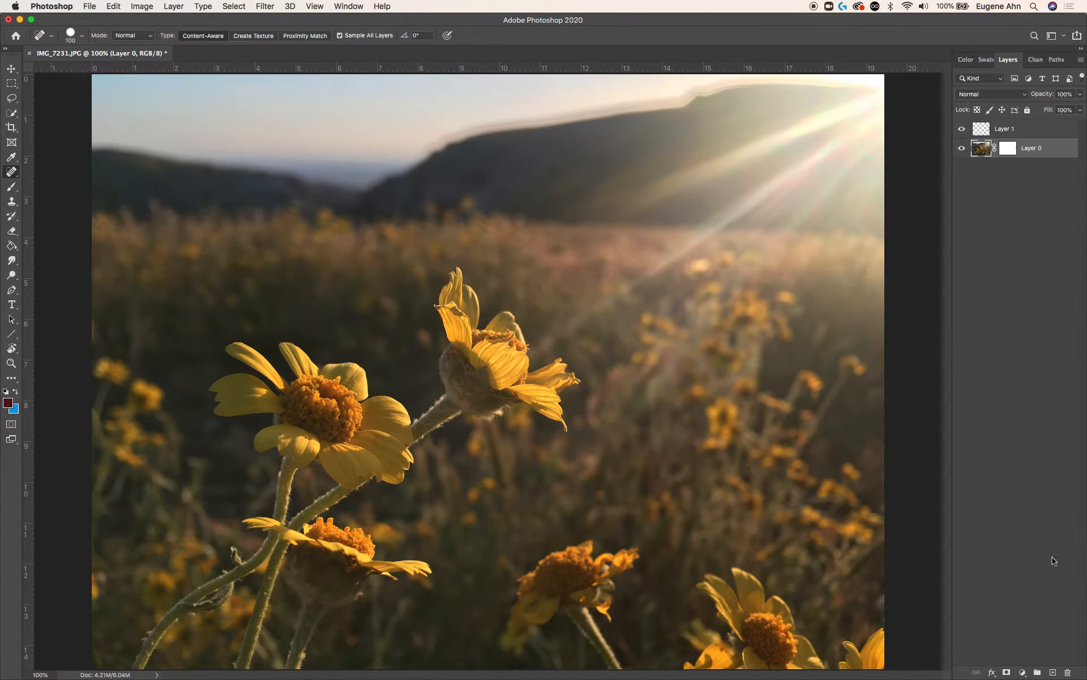
left_click(1023, 672)
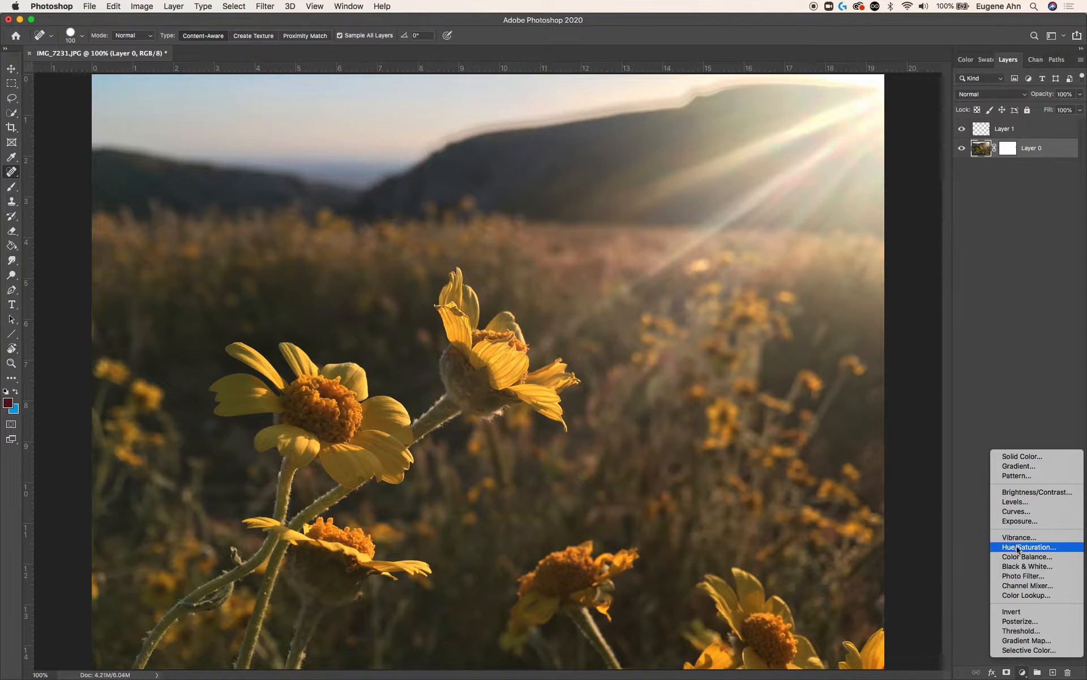
left_click(1016, 547)
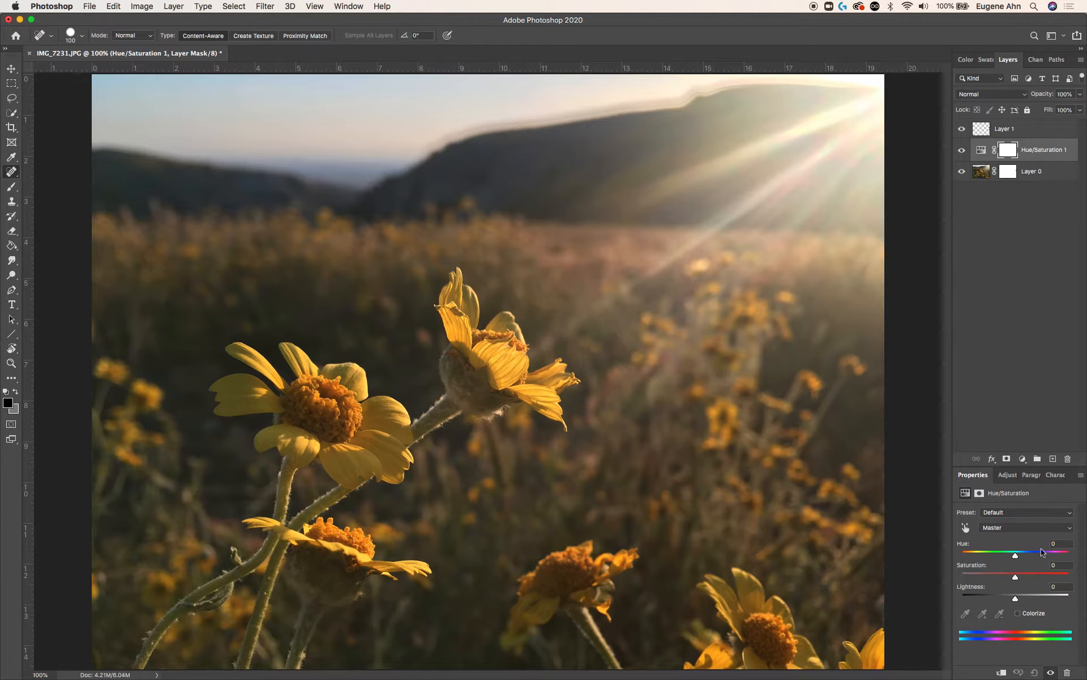
left_click(981, 150)
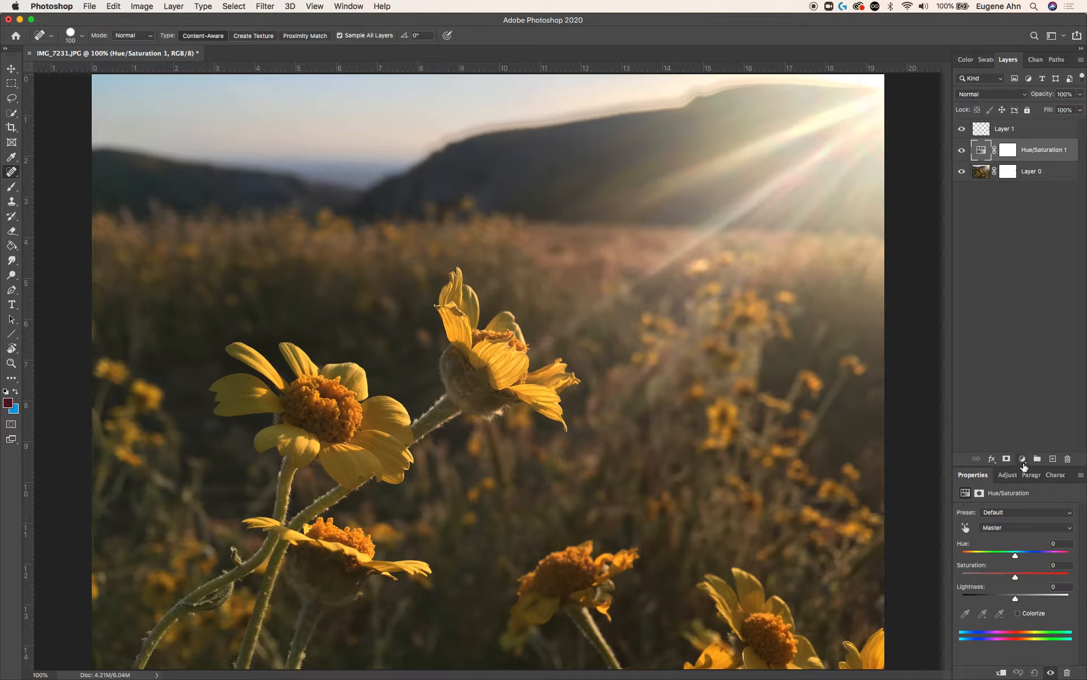
left_click(1022, 460)
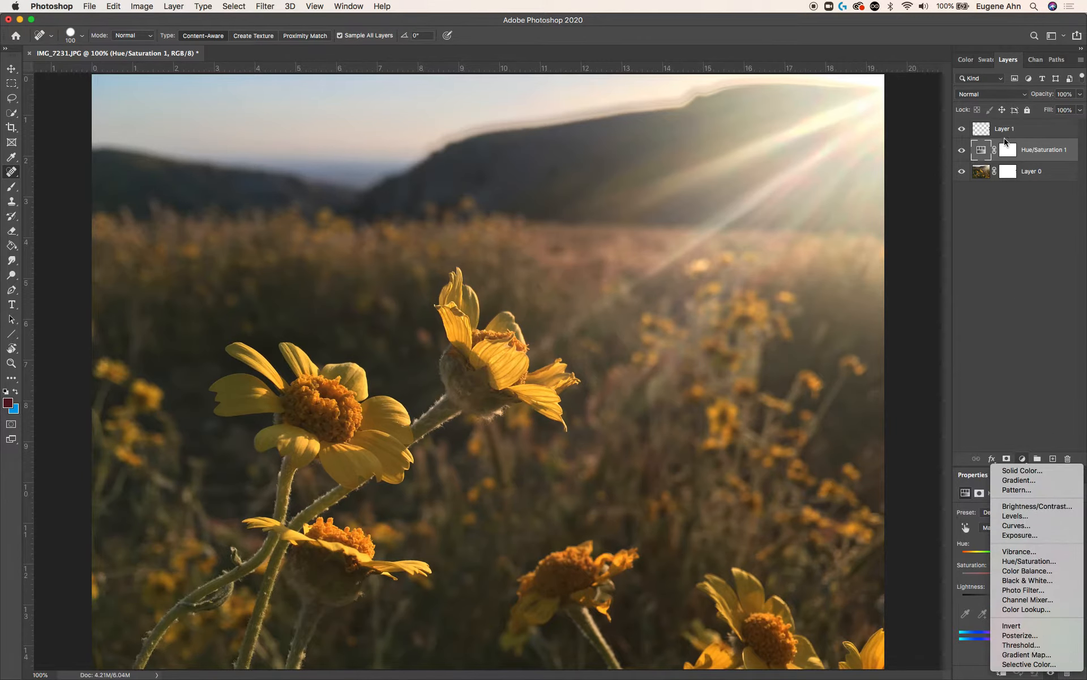
left_click(1026, 251)
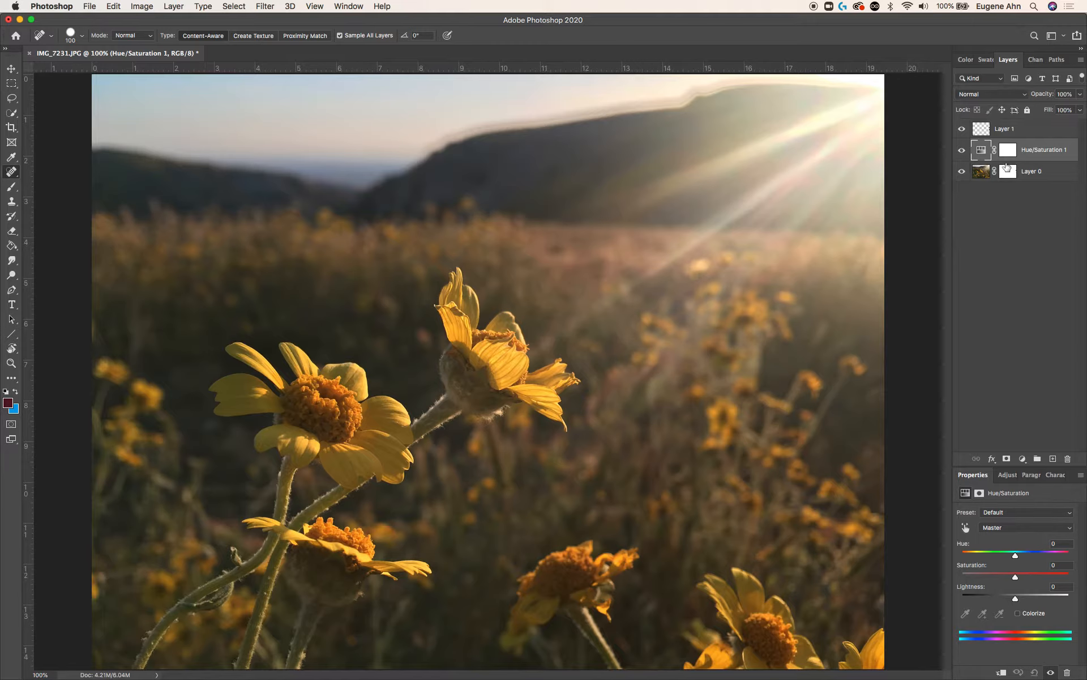
Step: Check the Hue/Saturation adjustment layer's visibility toggle and set its Saturation to +18
left_click(960, 152)
left_click(960, 153)
left_click(1015, 577)
left_click_drag(1024, 578, 1026, 578)
mouse_move(1026, 579)
left_mouse_down()
mouse_move(1000, 586)
mouse_move(1038, 581)
left_mouse_up()
left_click_drag(1015, 587, 1027, 589)
Step: Set the blend mode of the Hue/Saturation adjustment layer to Soft Light
left_click(1002, 95)
left_click(1003, 94)
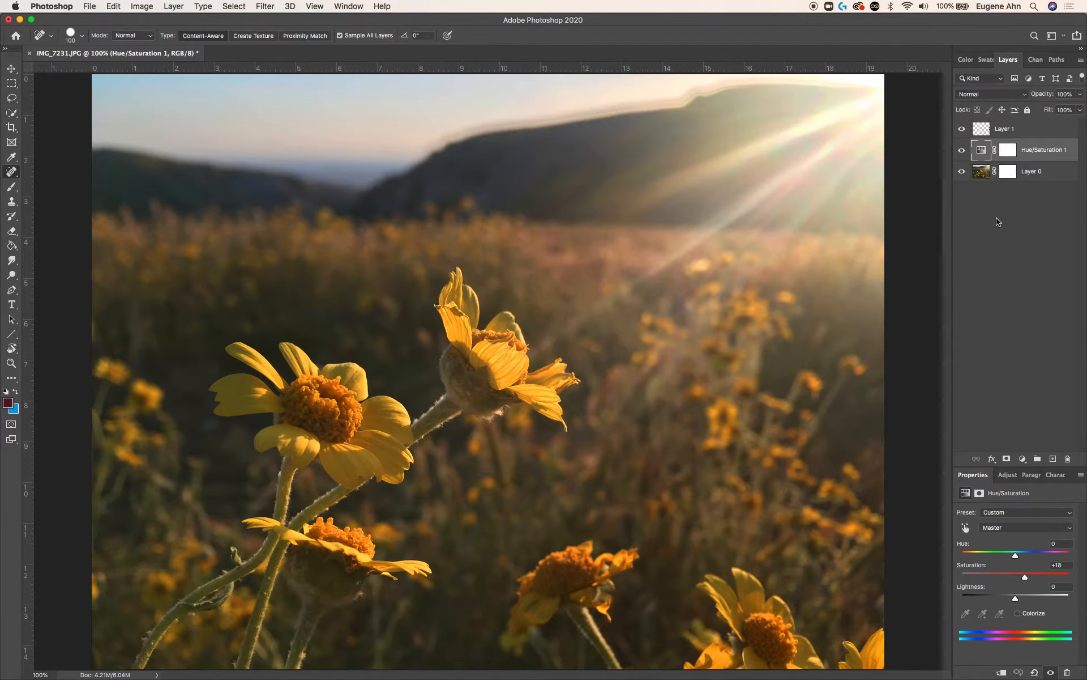
left_click(990, 94)
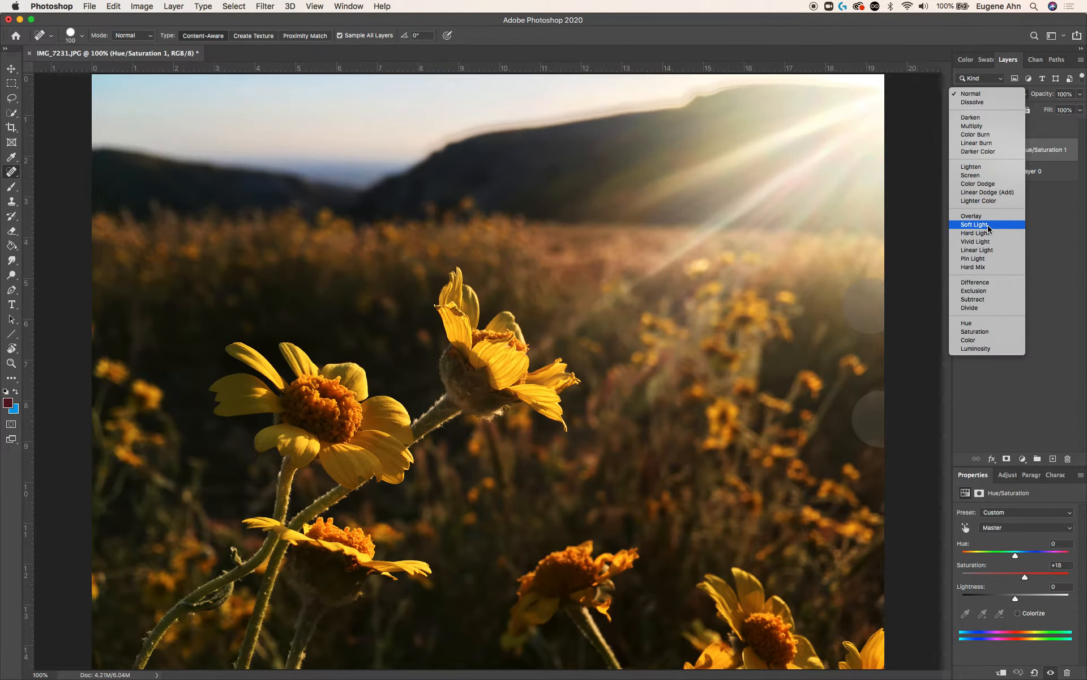
left_click(988, 225)
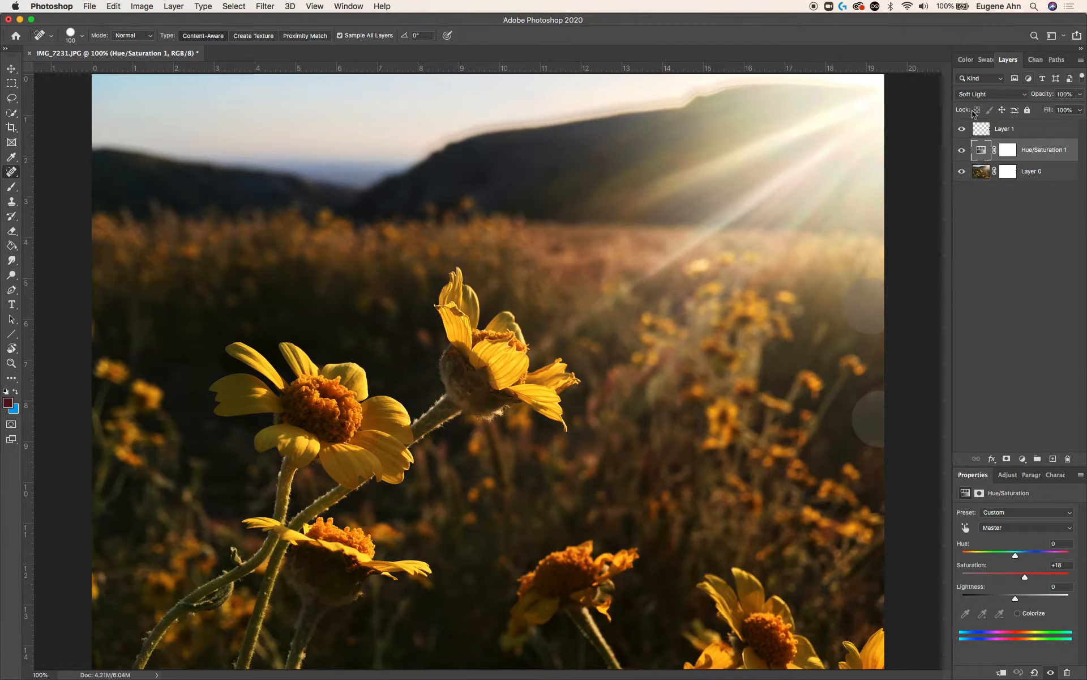
left_click(843, 391)
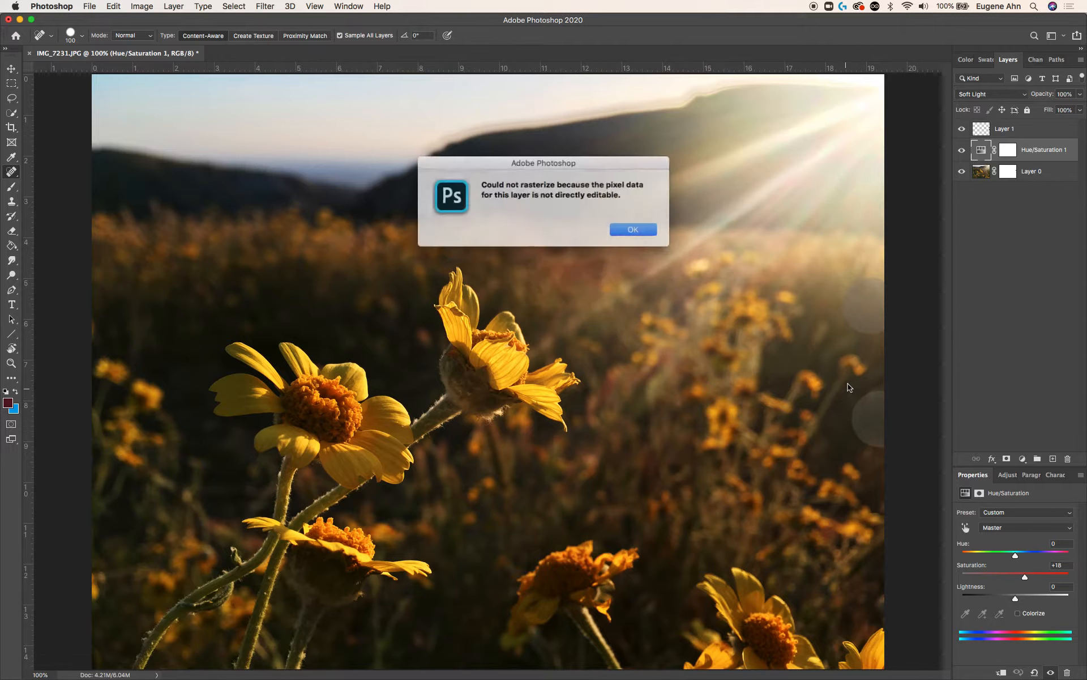
key("Return")
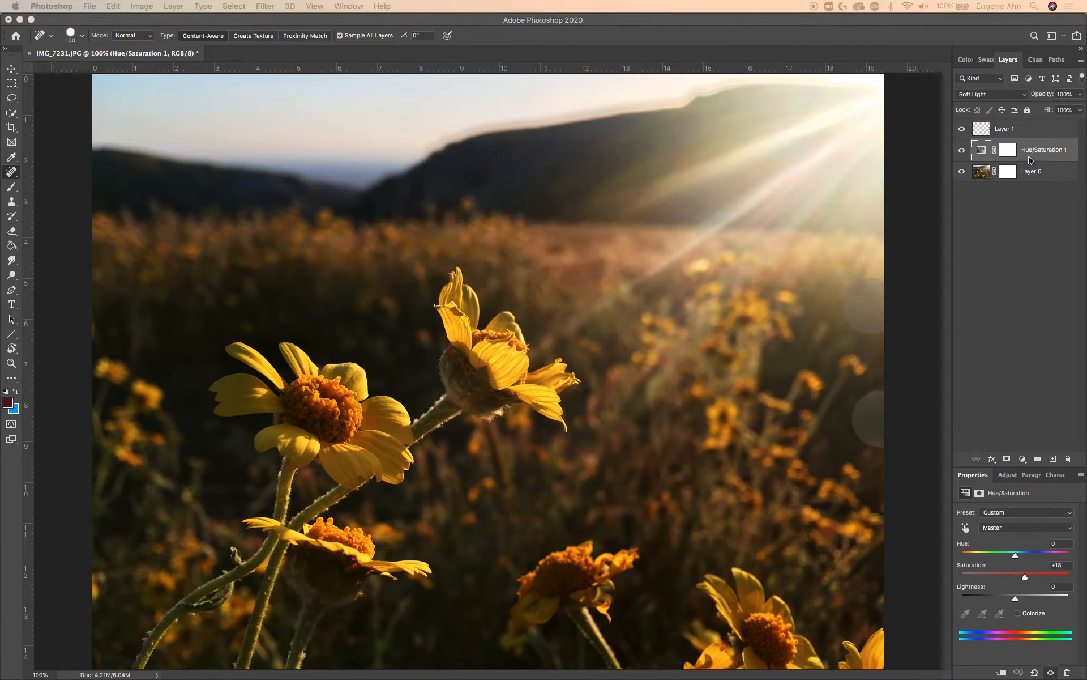
Step: Lower the Hue/Saturation adjustment layer's opacity to 76%
left_click(1082, 95)
left_click_drag(1079, 112, 1067, 112)
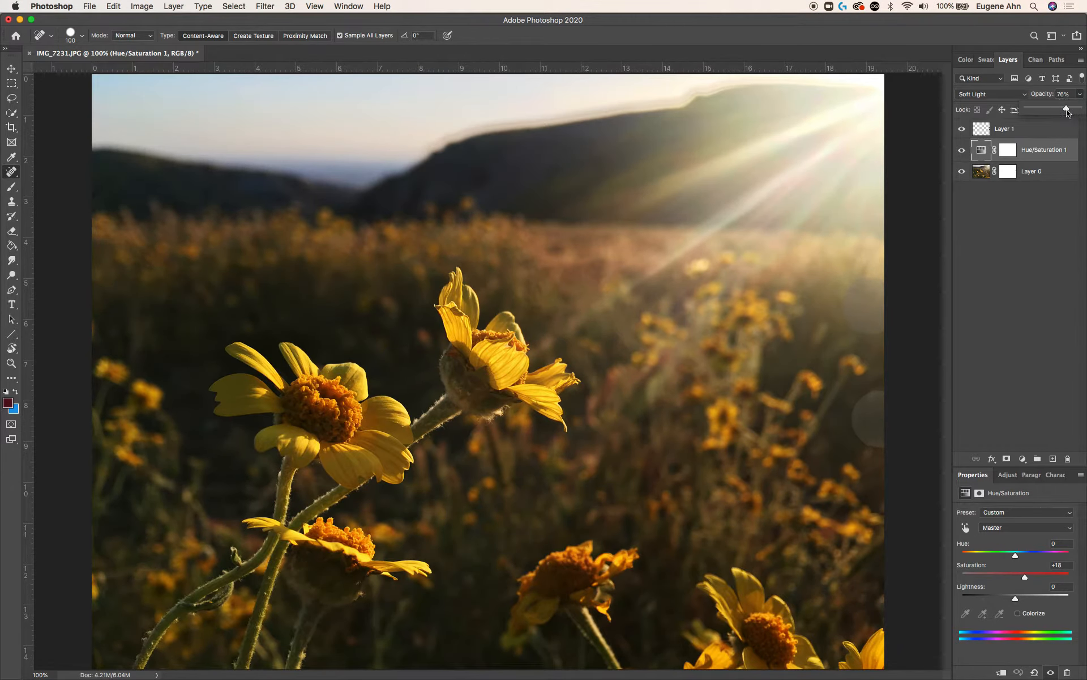
left_click(1025, 251)
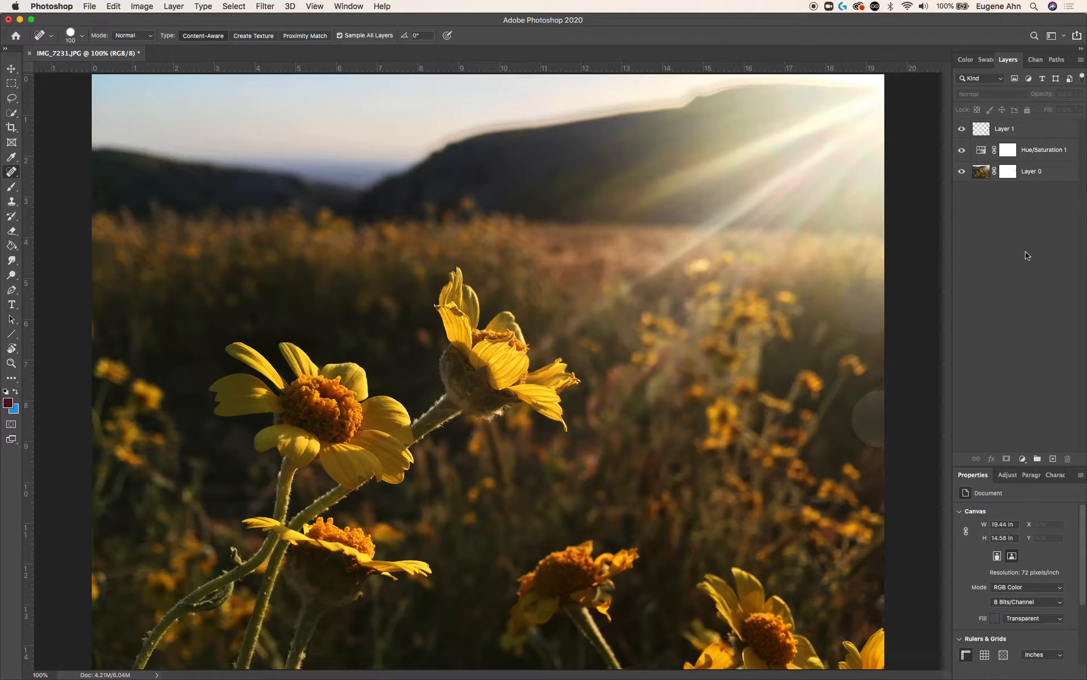
Step: Paint black over the sky and hills on the Hue/Saturation mask with a 200 px brush at 65% opacity and 66% flow
left_click(1043, 150)
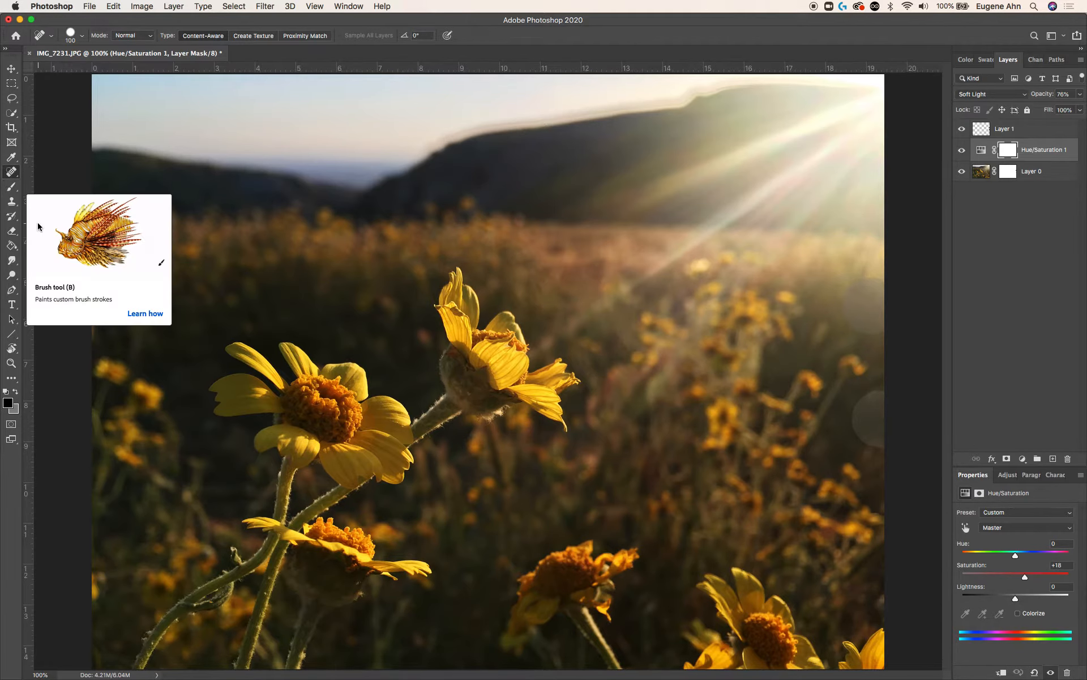
left_click(16, 191)
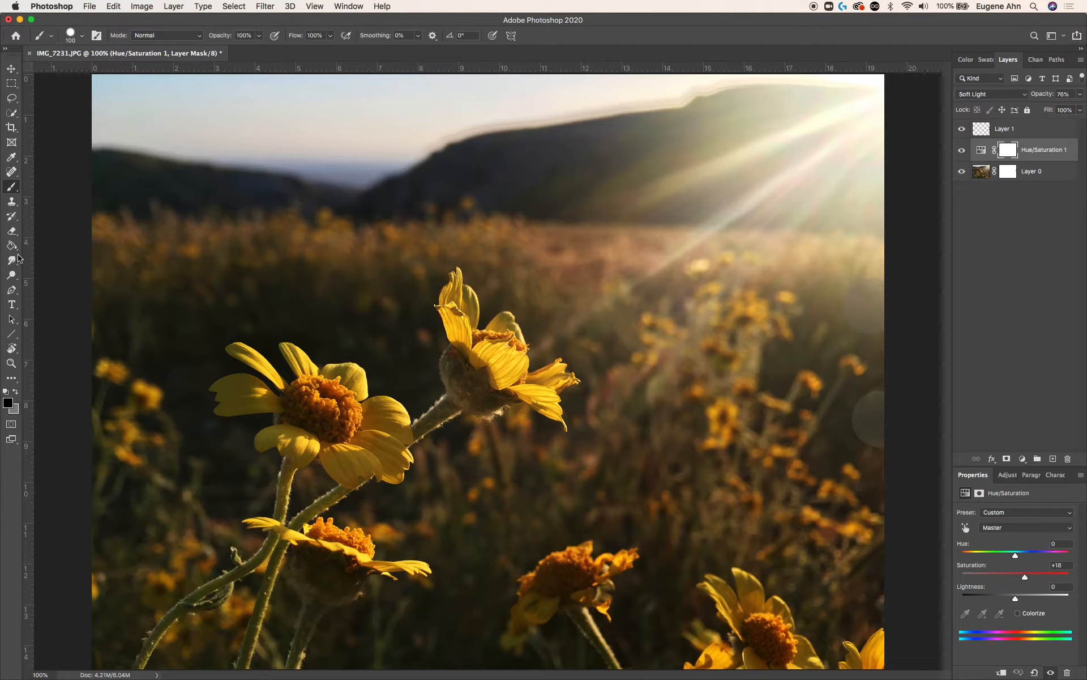
left_click(6, 404)
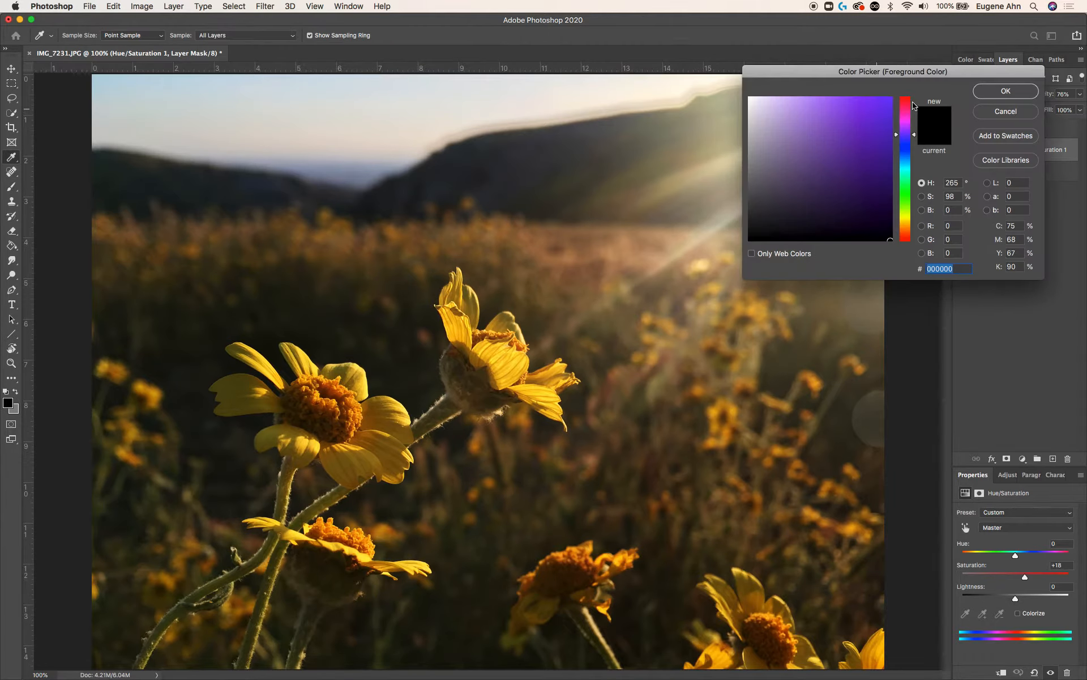
left_click(989, 93)
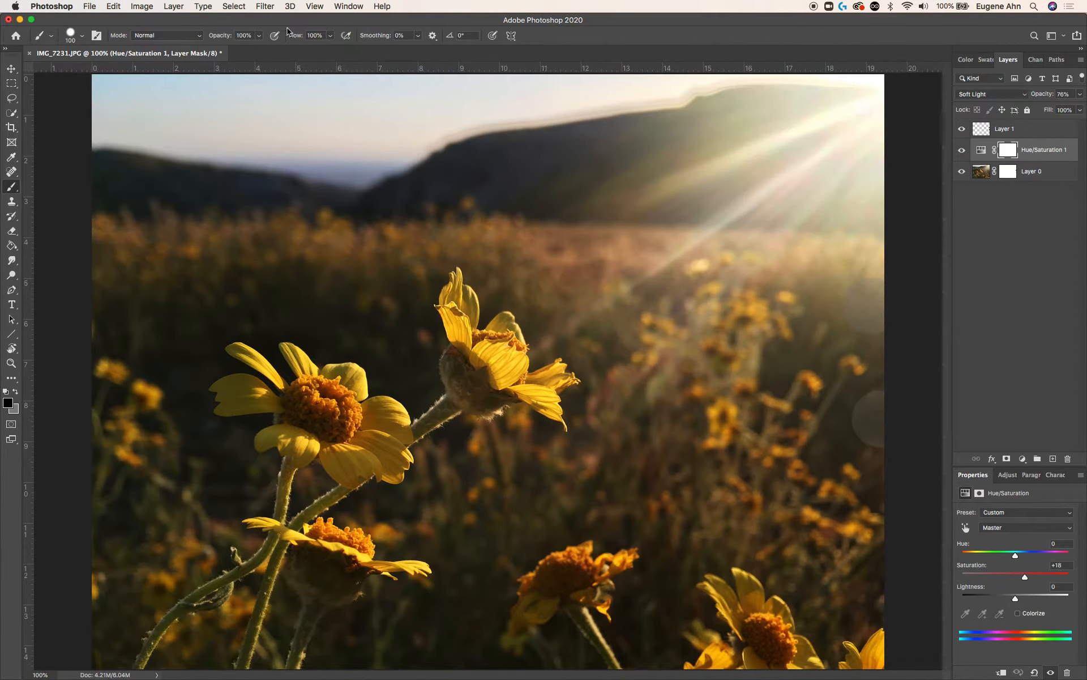
left_click(261, 37)
left_click_drag(261, 49, 241, 49)
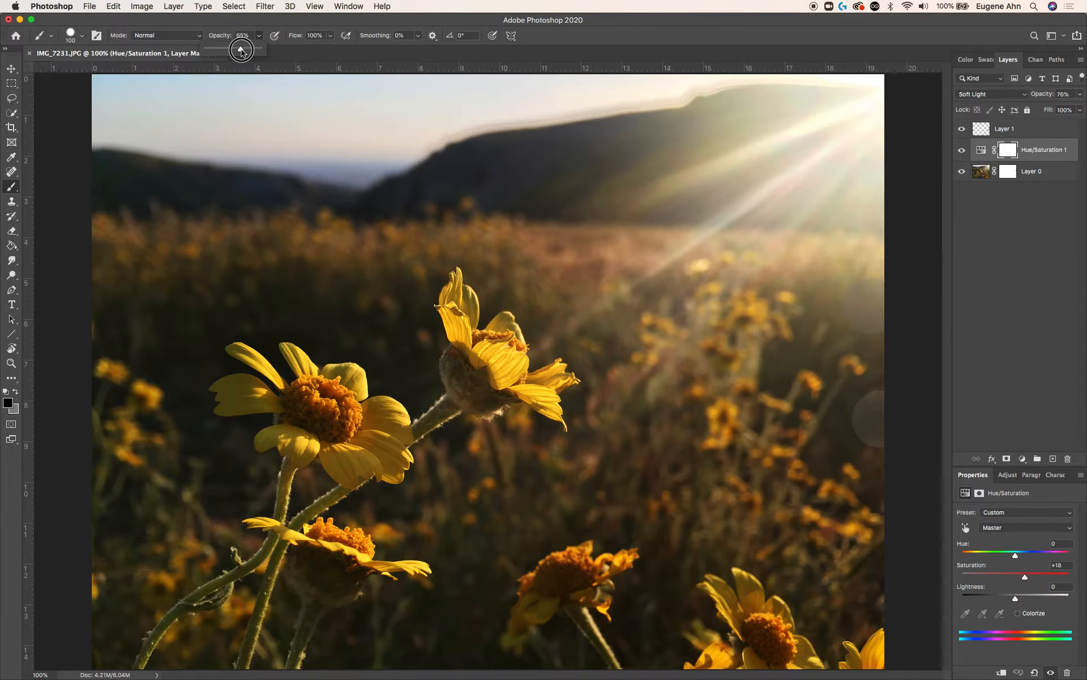
left_click(330, 35)
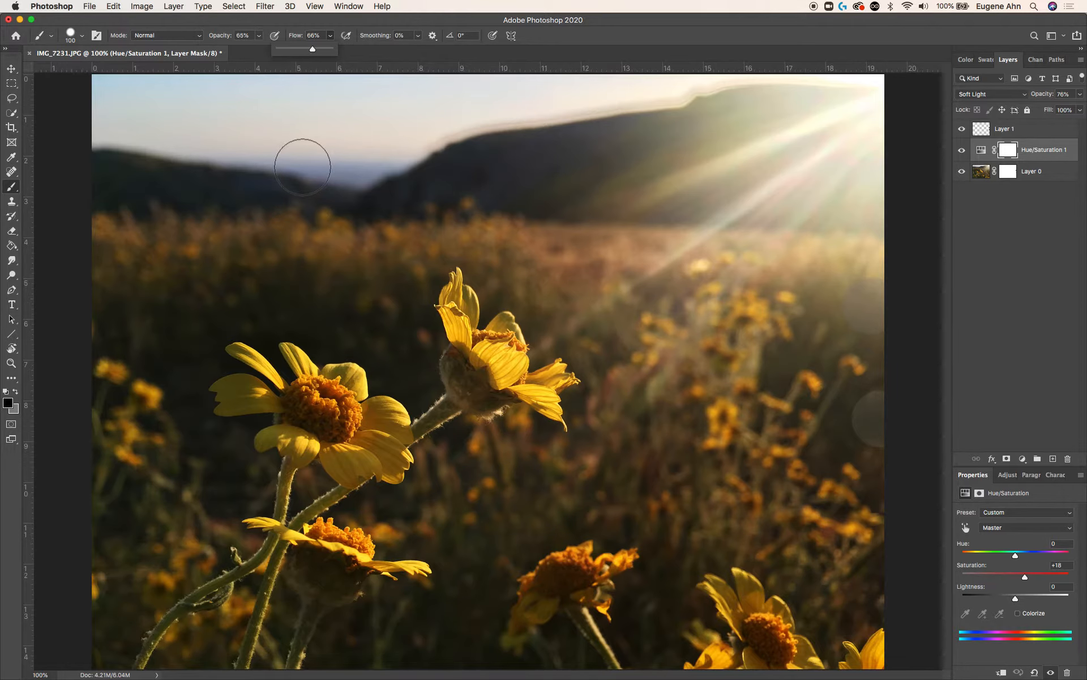
key("bracketright")
key("bracketright")
key("bracketright")
key("bracketright")
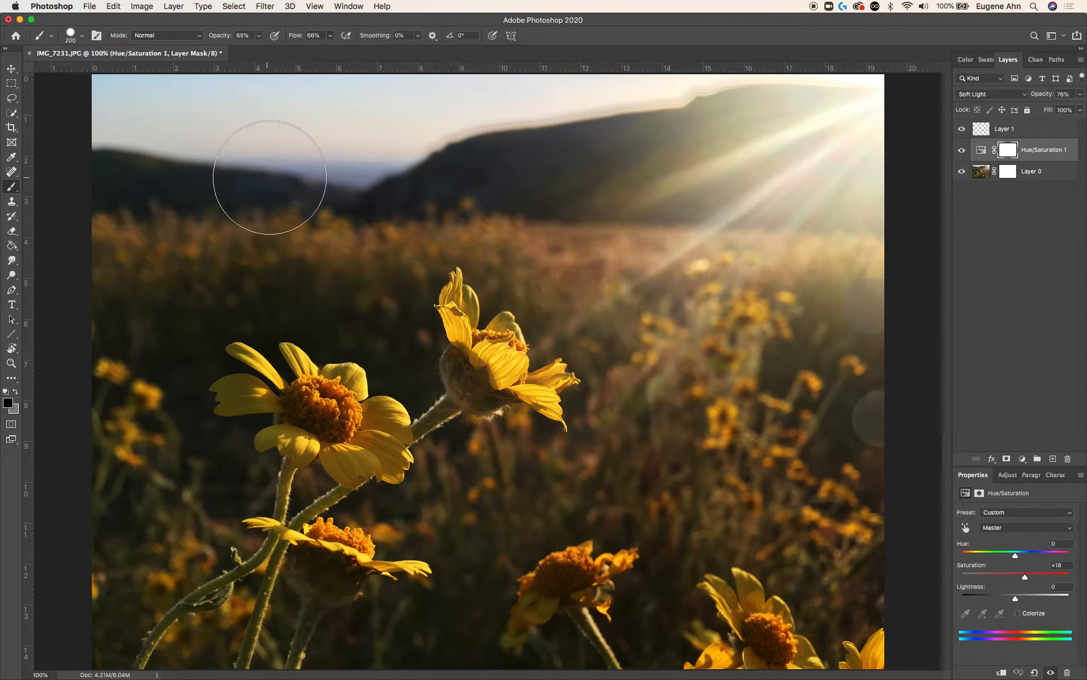
mouse_move(315, 131)
left_mouse_down()
mouse_move(289, 128)
mouse_move(585, 117)
mouse_move(541, 128)
mouse_move(774, 94)
mouse_move(714, 114)
mouse_move(850, 110)
mouse_move(853, 122)
mouse_move(588, 170)
mouse_move(794, 161)
mouse_move(739, 171)
mouse_move(855, 171)
mouse_move(564, 177)
mouse_move(571, 166)
mouse_move(463, 162)
mouse_move(294, 177)
mouse_move(361, 171)
mouse_move(107, 165)
left_mouse_up()
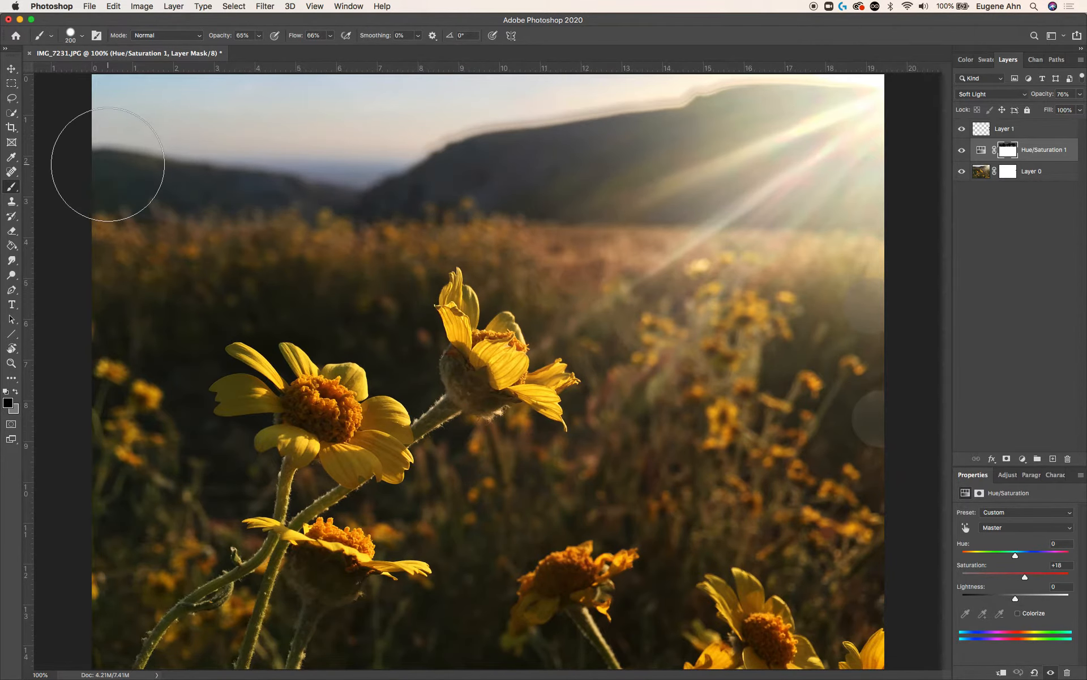
Step: Show the Hue/Saturation layer's mask on the canvas and set the background color to white (fff)
left_click(1010, 151, "alt")
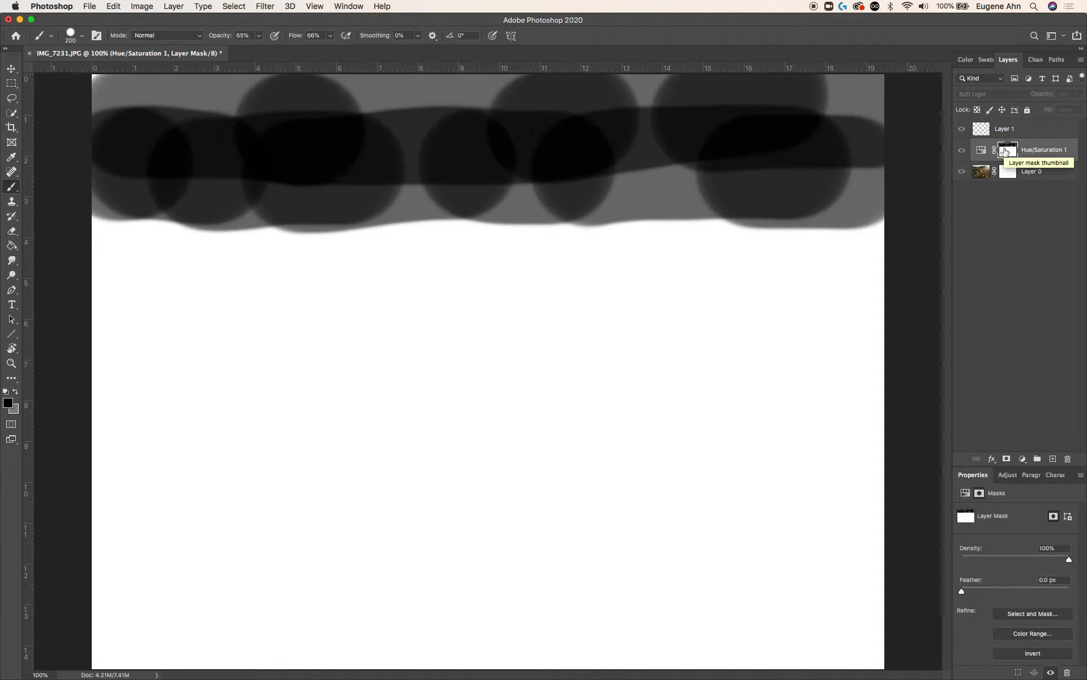
left_click(17, 408)
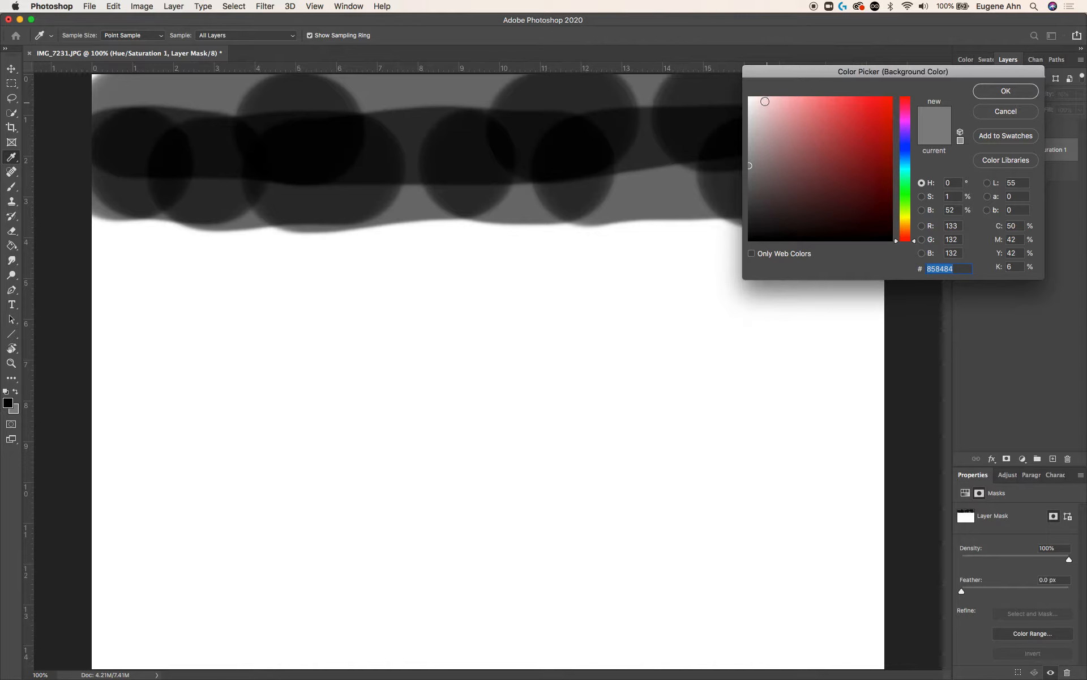
left_click(751, 98)
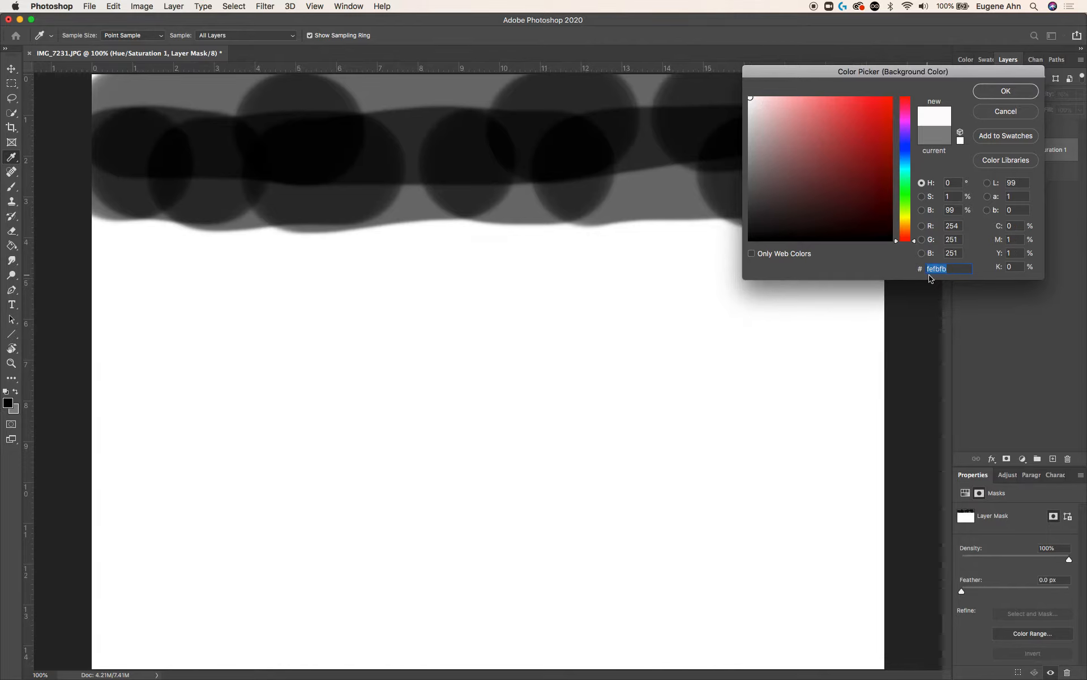
type("fff")
left_click(998, 93)
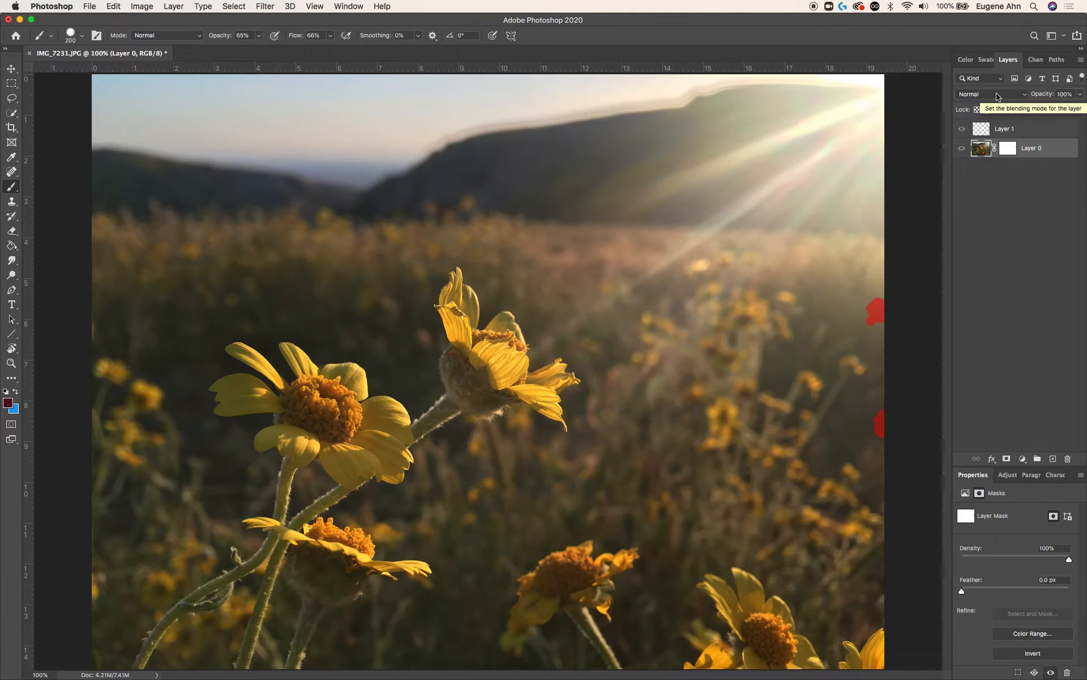
Step: Select the entire Hue/Saturation mask in mask view and clear it to white
left_click(1008, 150)
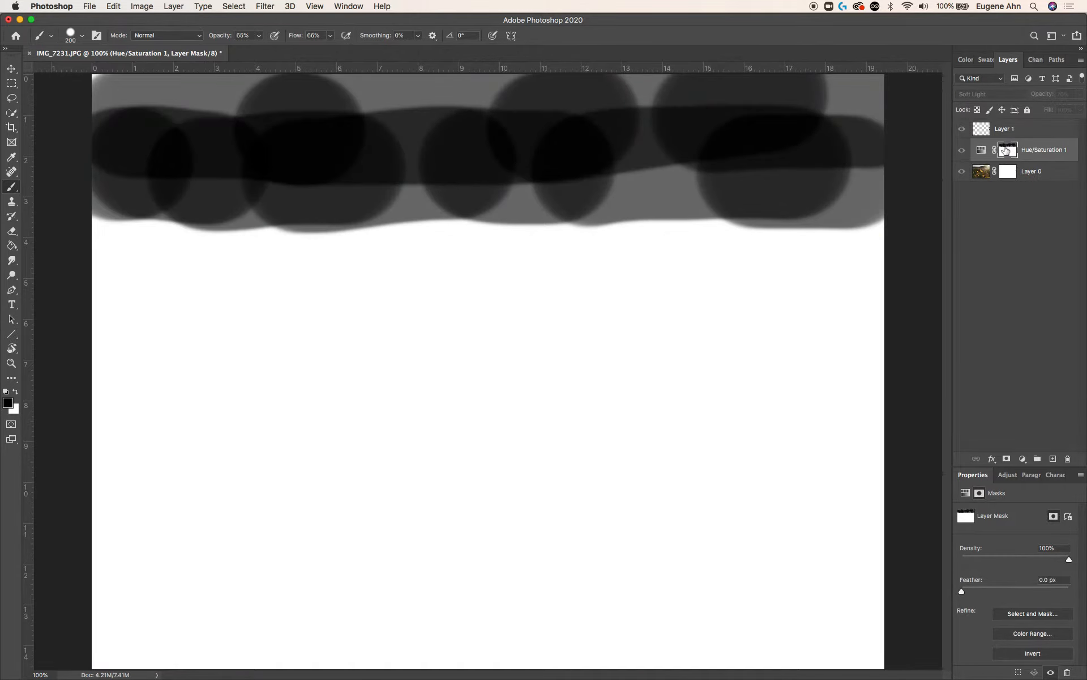
key("super+a")
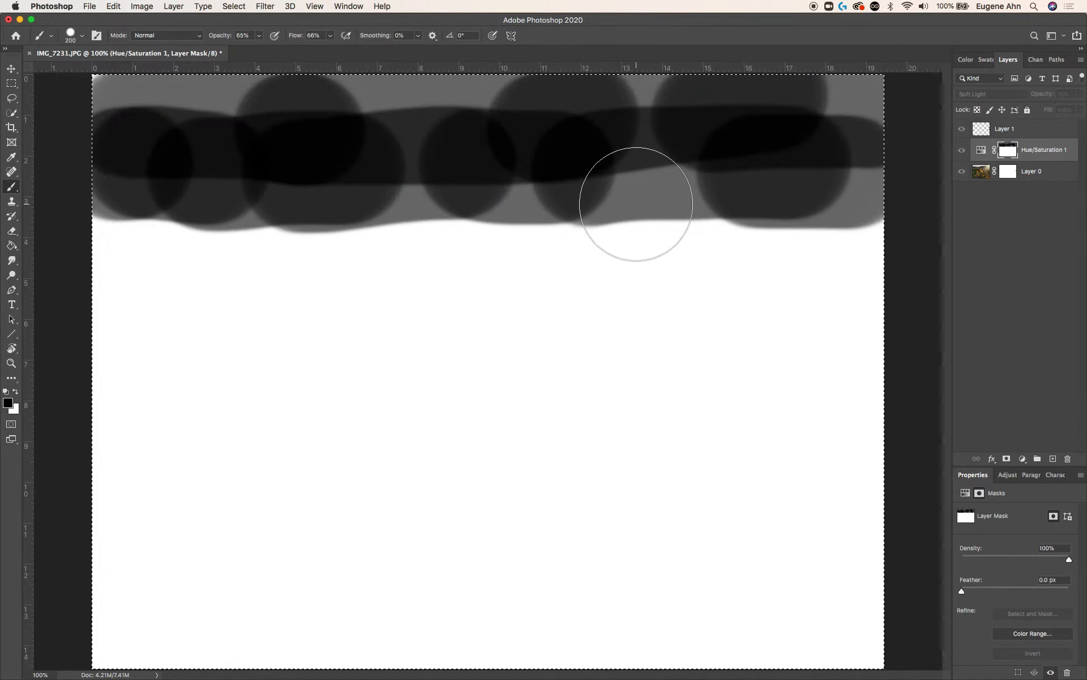
key("Delete")
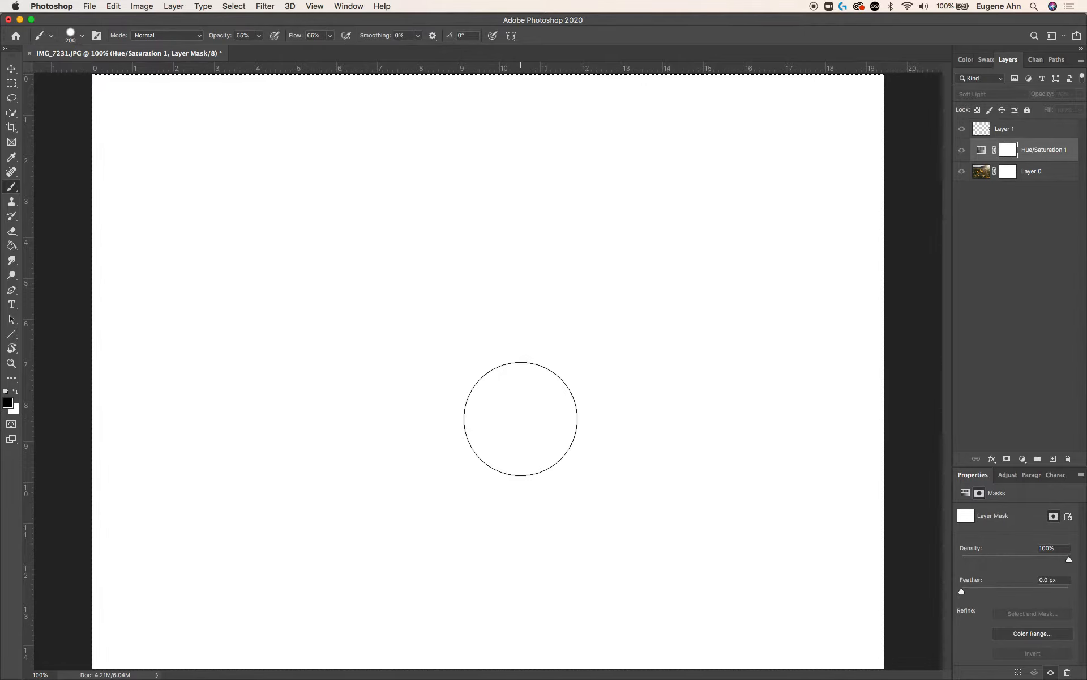
Step: Draw a linear black-to-white gradient from top to bottom on the Hue/Saturation mask, replacing a trial radial gradient, and return to the photo
right_click(11, 247)
left_click(57, 244)
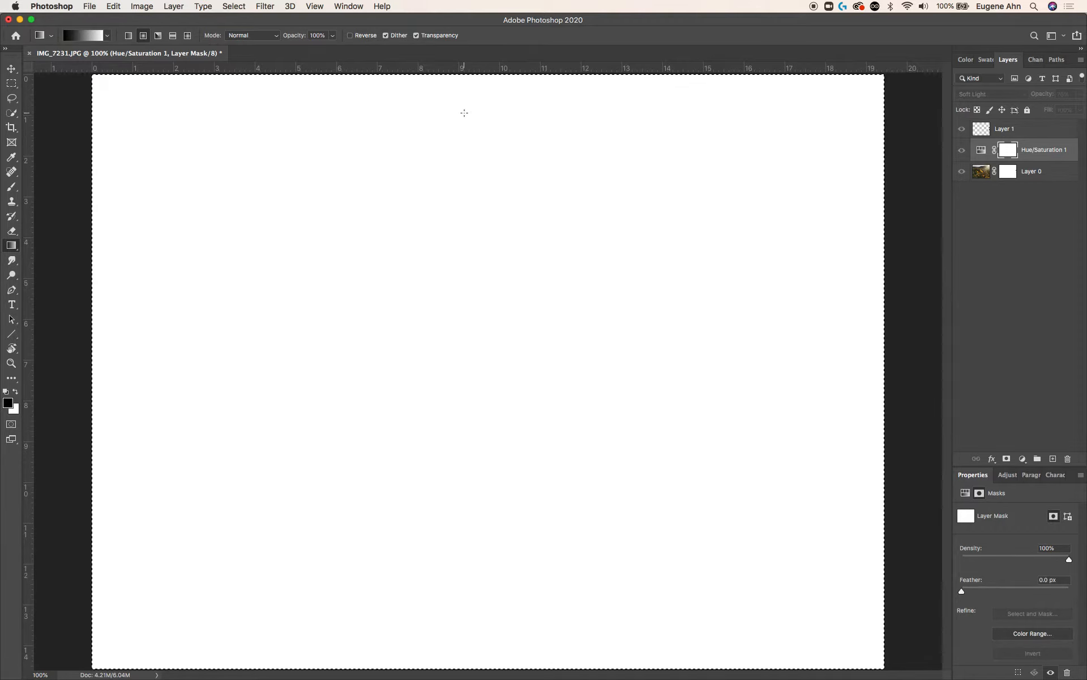
left_click_drag(485, 104, 485, 637)
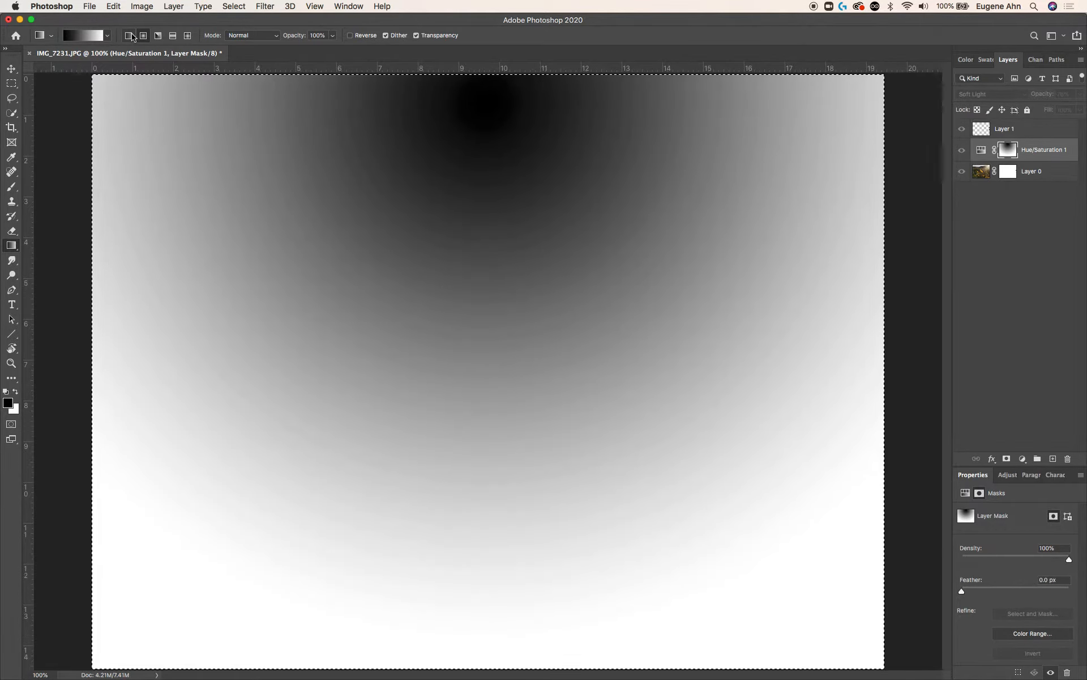
key("super+z")
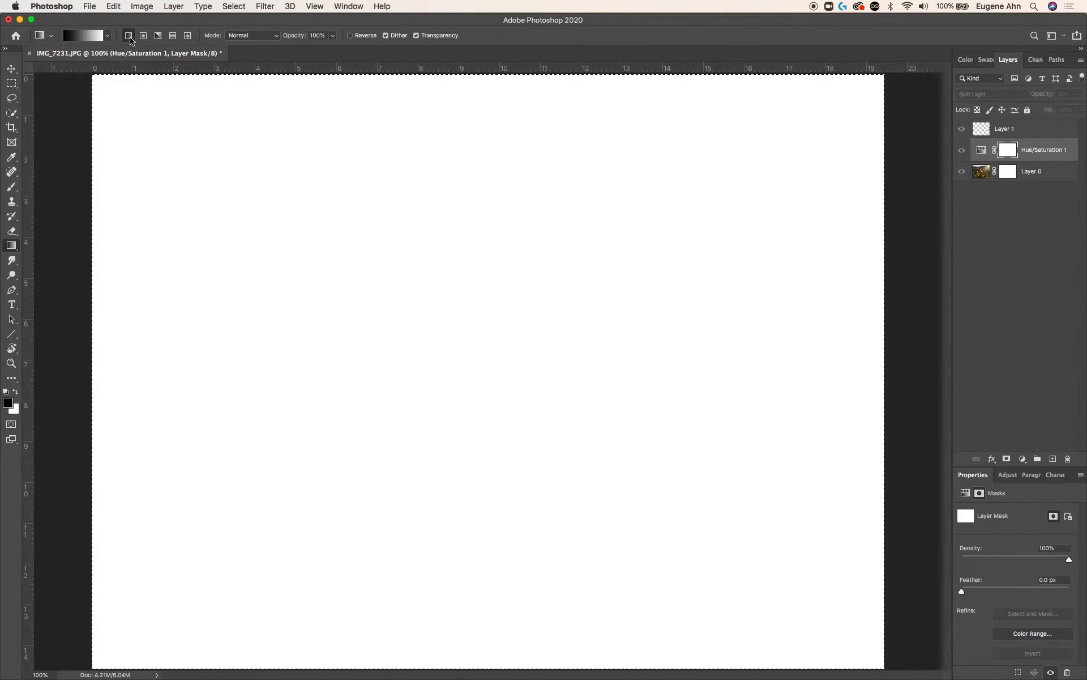
left_click_drag(476, 100, 480, 626)
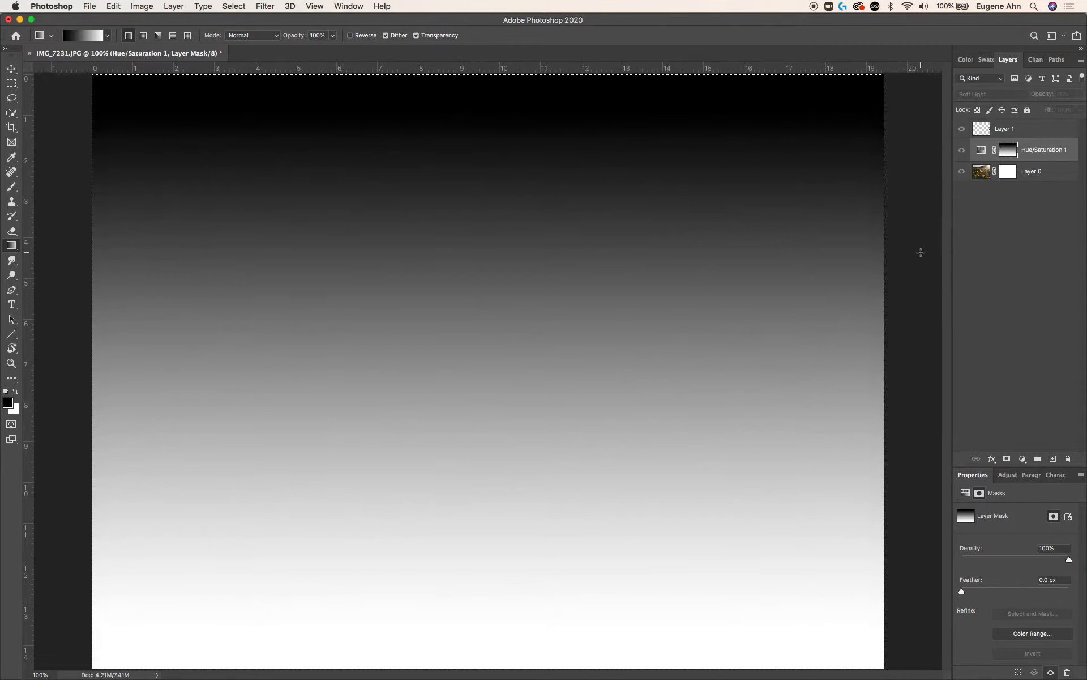
left_click(1004, 152, "alt")
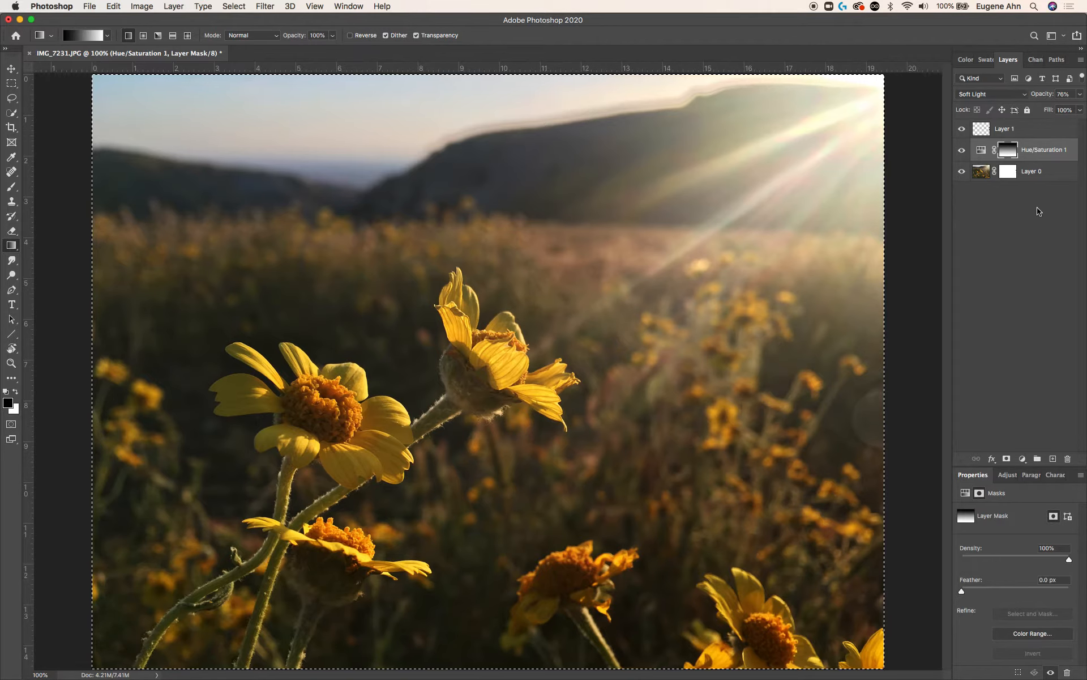
Step: Compare the photo with and without the masked Hue/Saturation adjustment by toggling the layer's visibility, leaving it shown
left_click(961, 150)
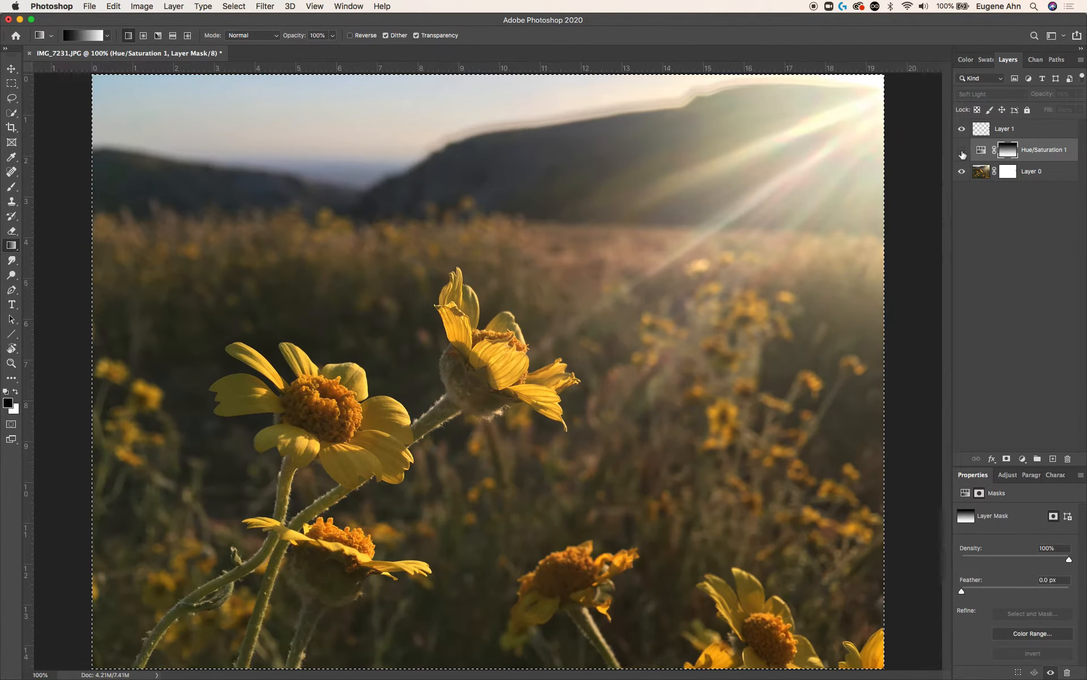
left_click(962, 150)
left_click(963, 152)
left_click(963, 151)
left_click(962, 151)
left_click(963, 151)
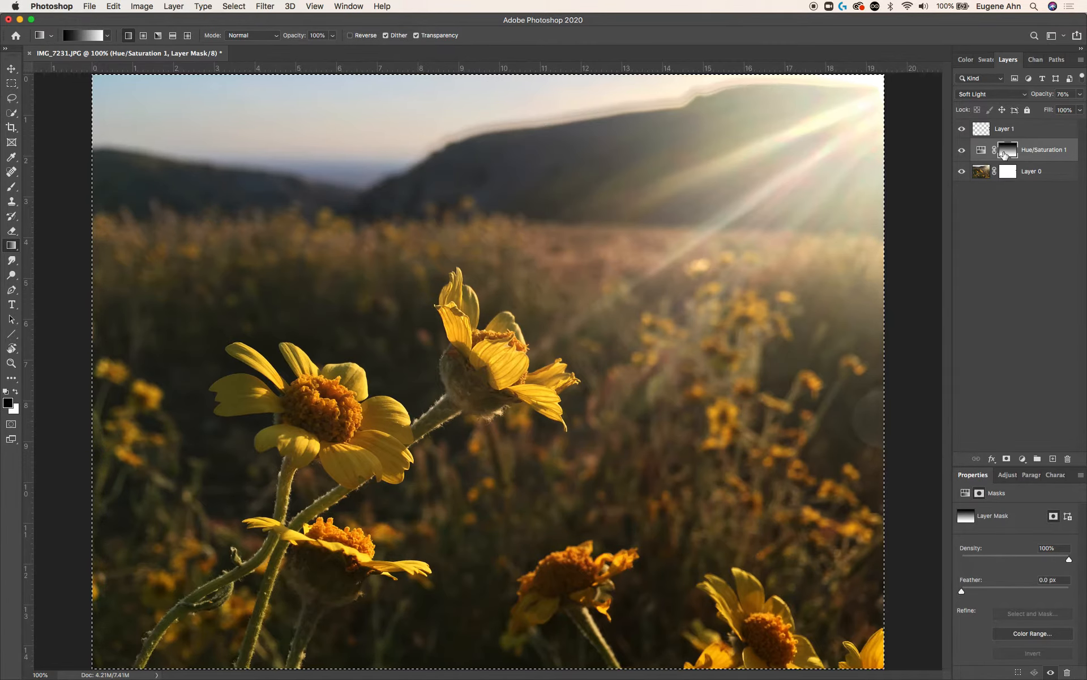
Step: Review the Hue/Saturation layer's settings and look through the available adjustment layer types
left_click(1041, 153)
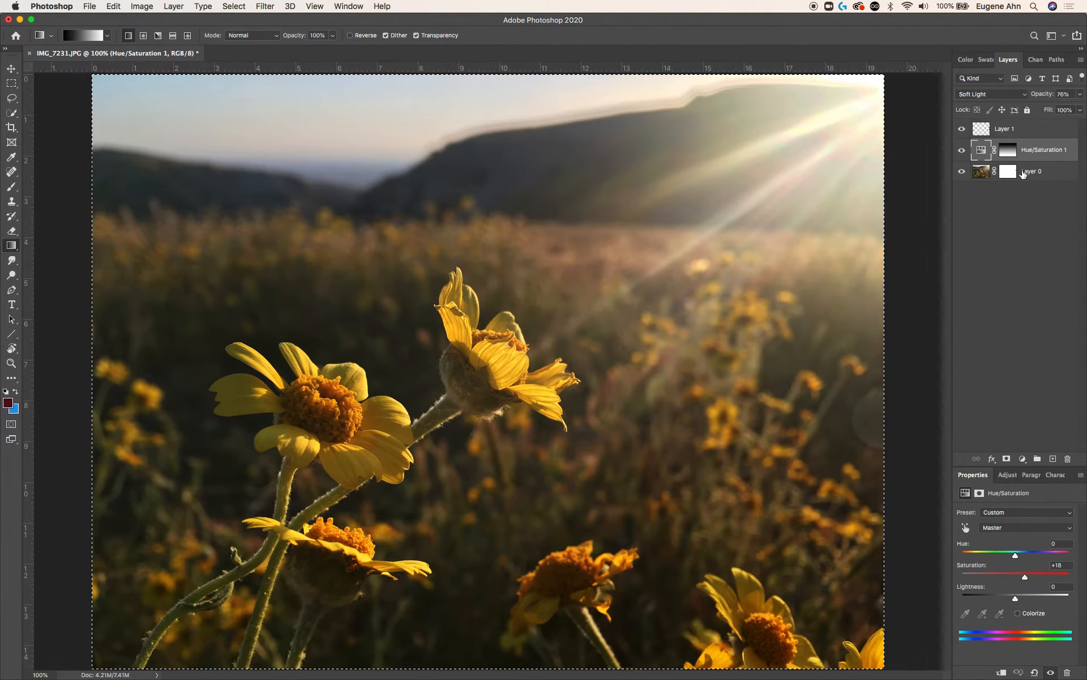
left_click(1010, 341)
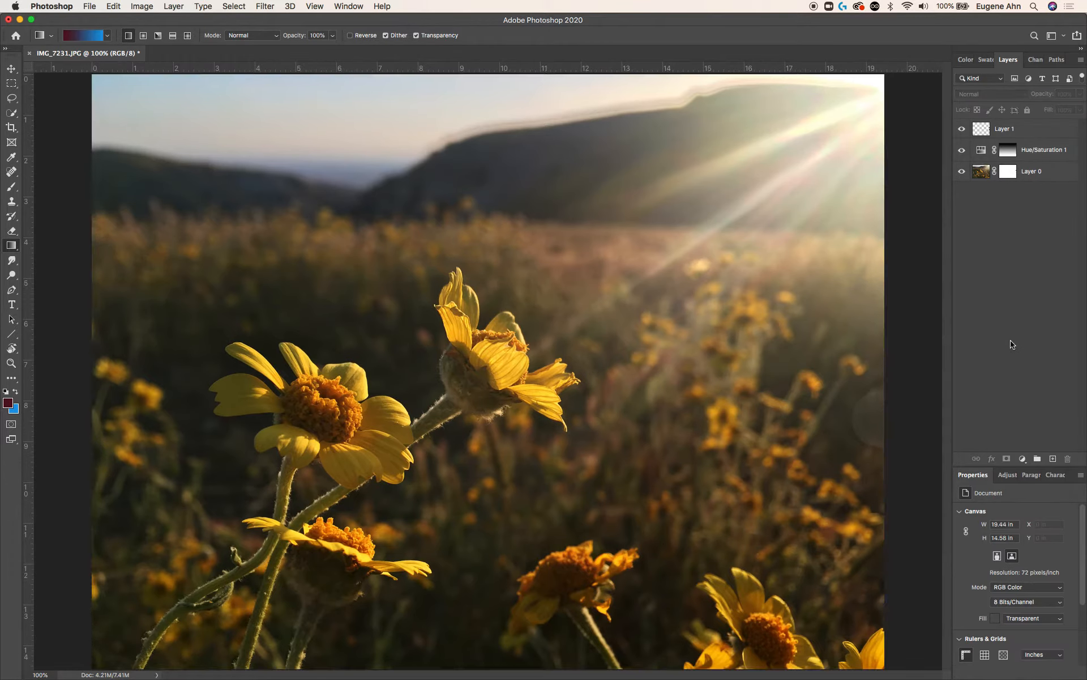
left_click(1006, 478)
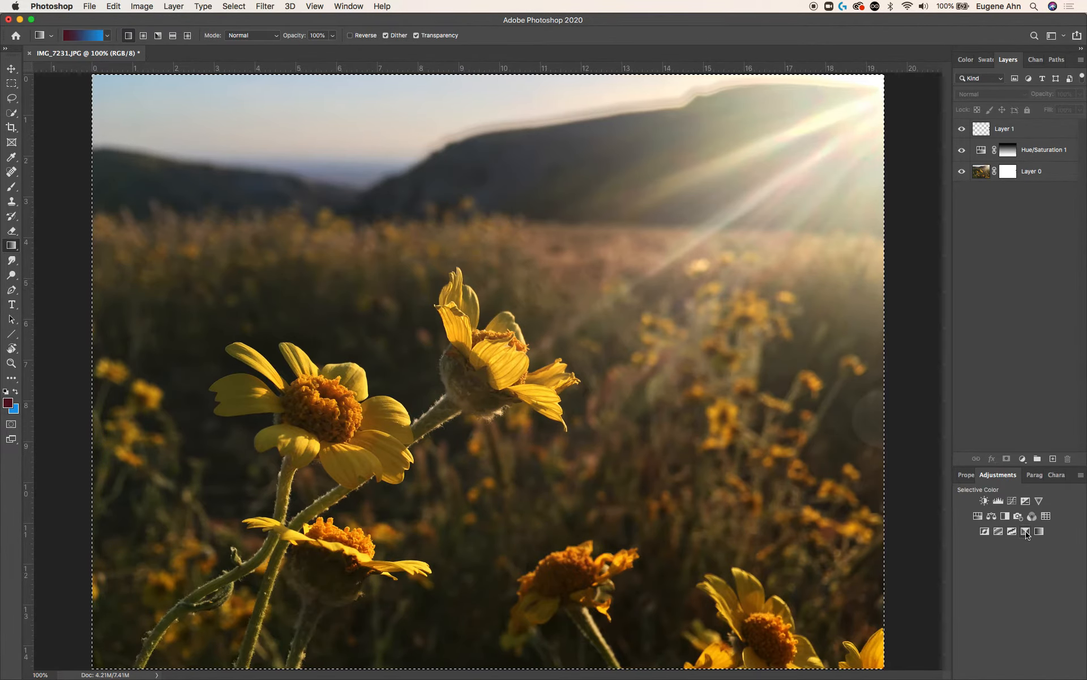
left_click(1023, 459)
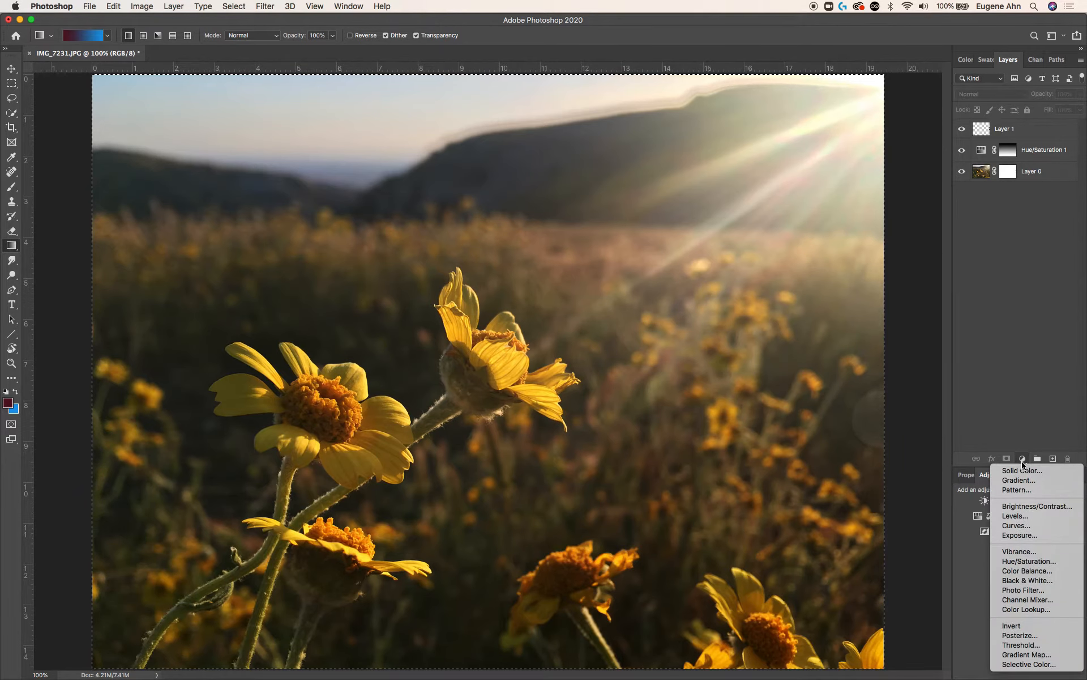
left_click(1018, 415)
left_click(1023, 459)
left_click(1009, 395)
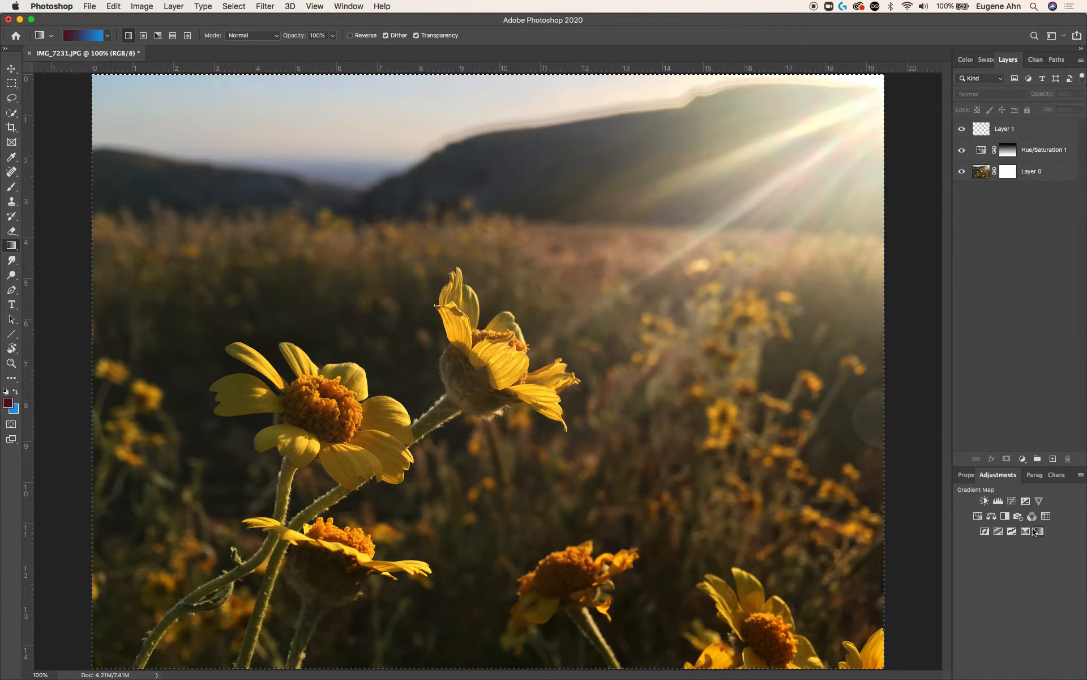
Step: Add a Brightness/Contrast adjustment layer above Layer 1 with brightness 39 and contrast 21
left_click(985, 502)
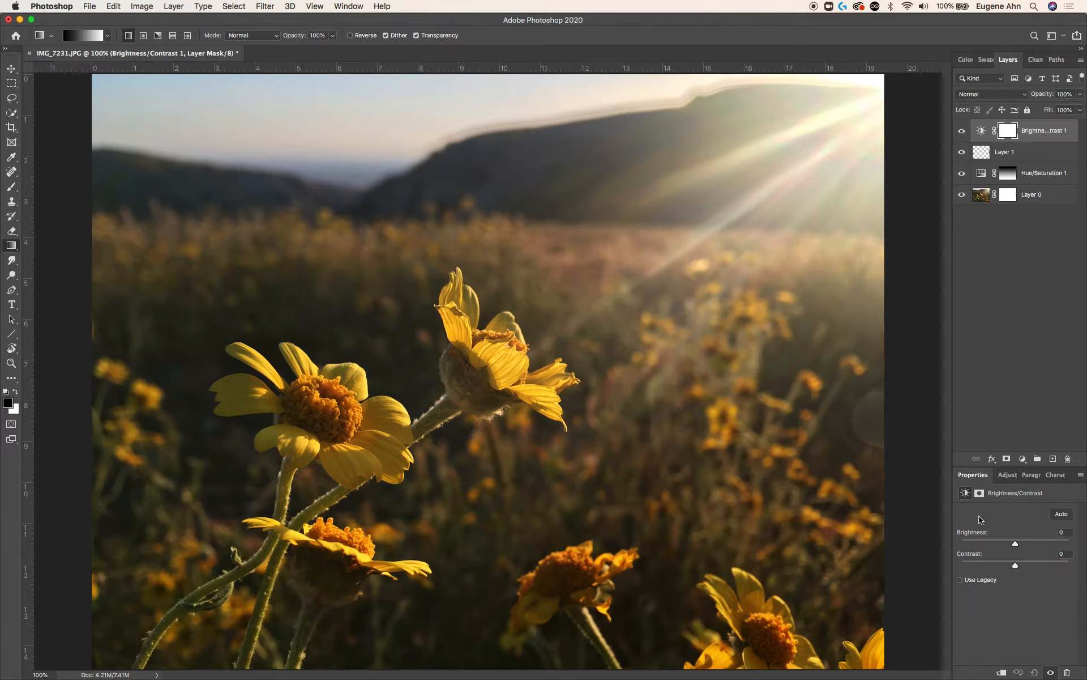
left_click(1040, 136)
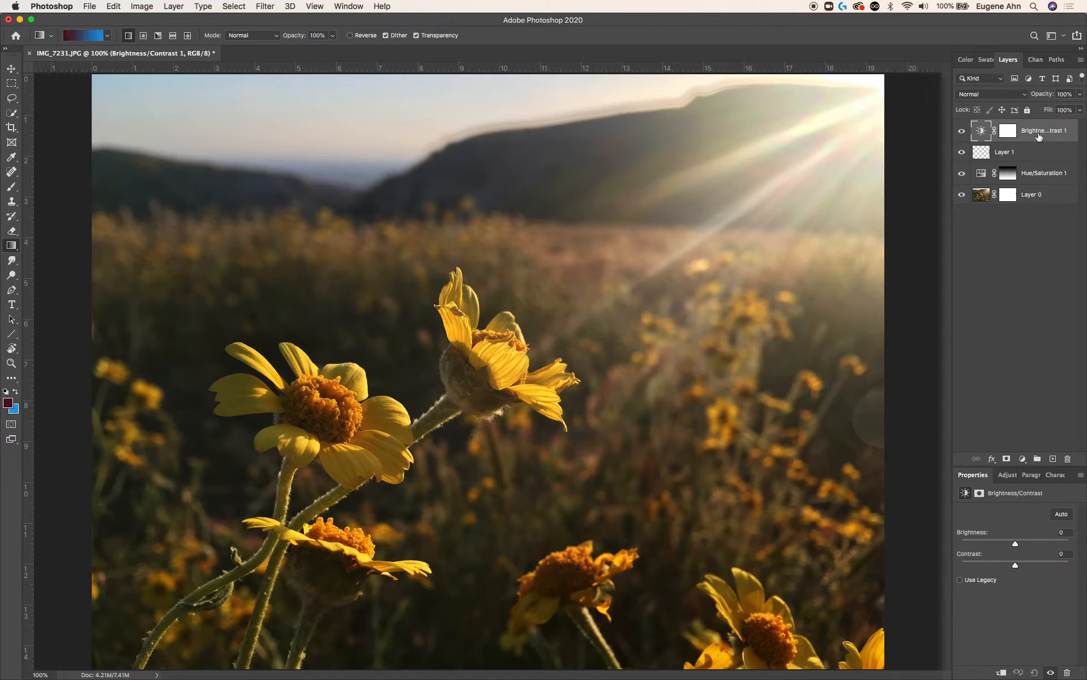
mouse_move(1015, 543)
left_mouse_down()
mouse_move(1030, 542)
mouse_move(1027, 567)
mouse_move(1031, 546)
left_mouse_up()
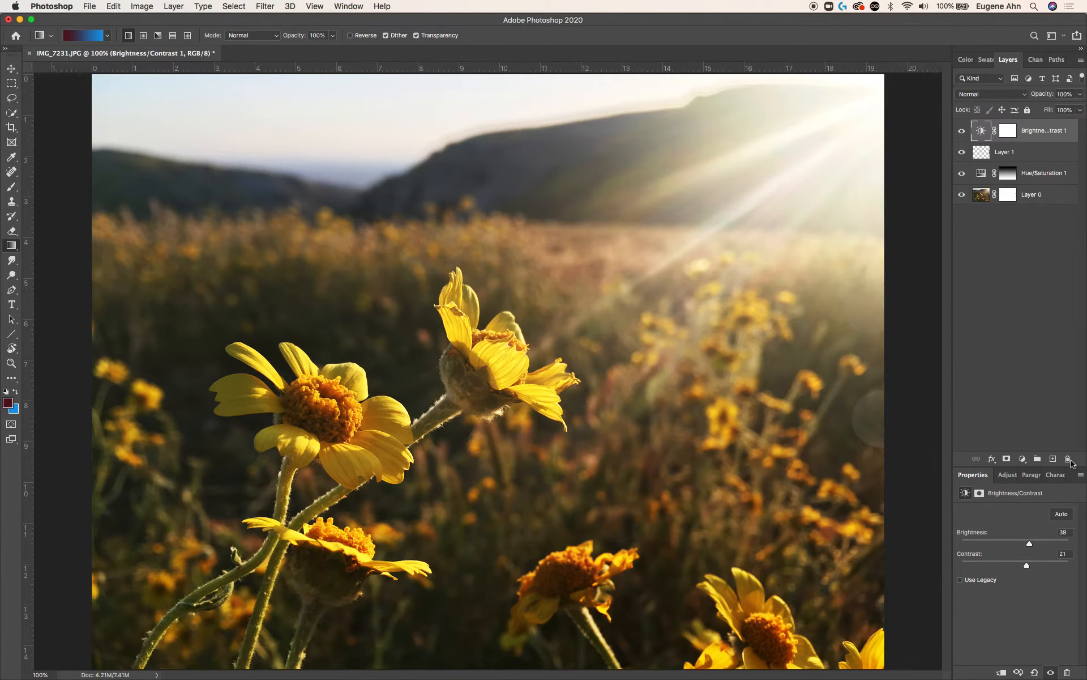
Step: Select the three foreground flowers and their stems on Layer 0 with Quick Selection, subtracting the stray background between and beside the stems
left_click(973, 199)
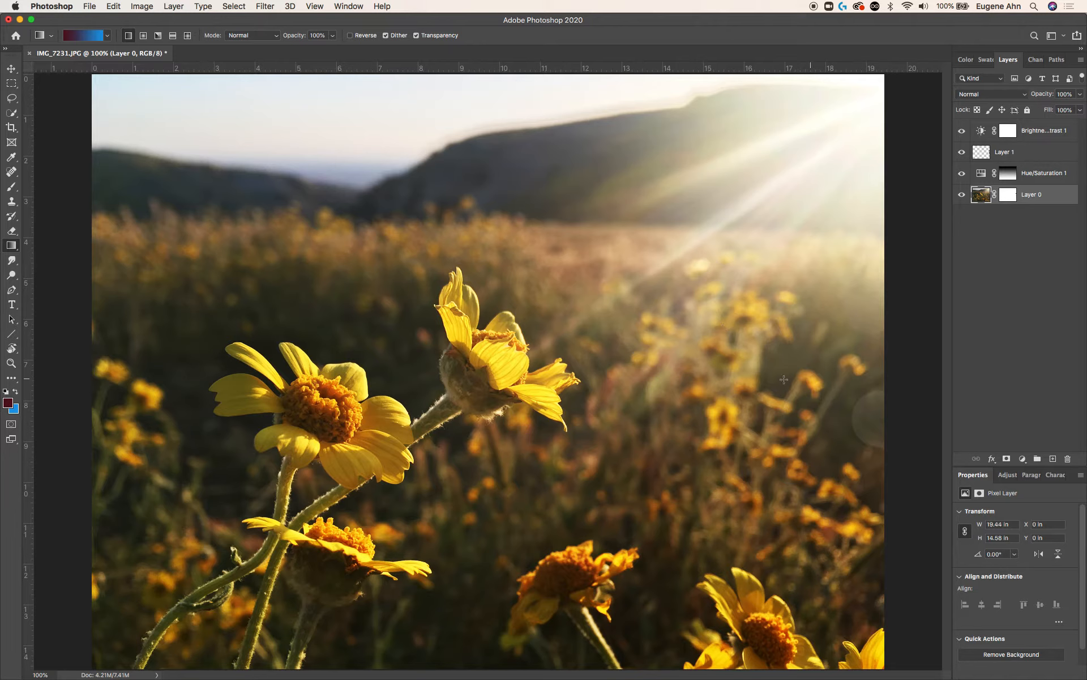
left_click(11, 113)
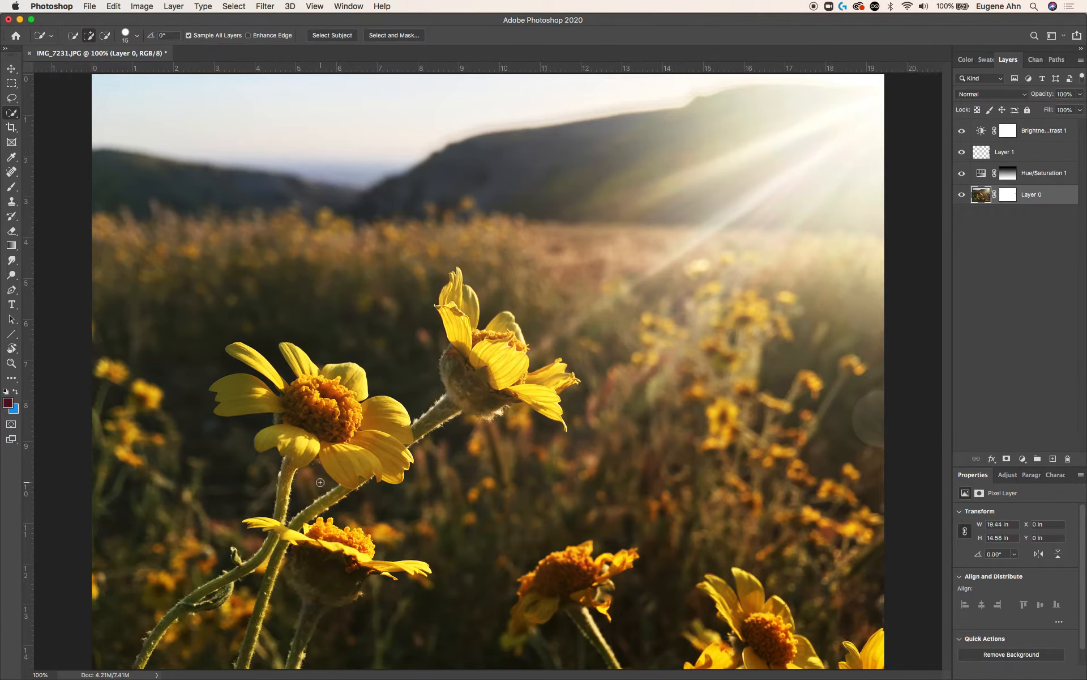
mouse_move(456, 295)
left_mouse_down()
mouse_move(459, 354)
mouse_move(472, 374)
mouse_move(489, 389)
mouse_move(515, 350)
mouse_move(506, 329)
mouse_move(505, 369)
mouse_move(541, 383)
left_mouse_up()
mouse_move(406, 433)
left_mouse_down()
mouse_move(387, 411)
mouse_move(386, 454)
mouse_move(348, 421)
mouse_move(349, 385)
mouse_move(330, 413)
mouse_move(241, 360)
mouse_move(267, 367)
mouse_move(271, 404)
mouse_move(301, 451)
mouse_move(280, 545)
mouse_move(261, 520)
mouse_move(405, 572)
mouse_move(322, 566)
mouse_move(316, 614)
mouse_move(259, 584)
mouse_move(266, 546)
mouse_move(134, 664)
left_mouse_up()
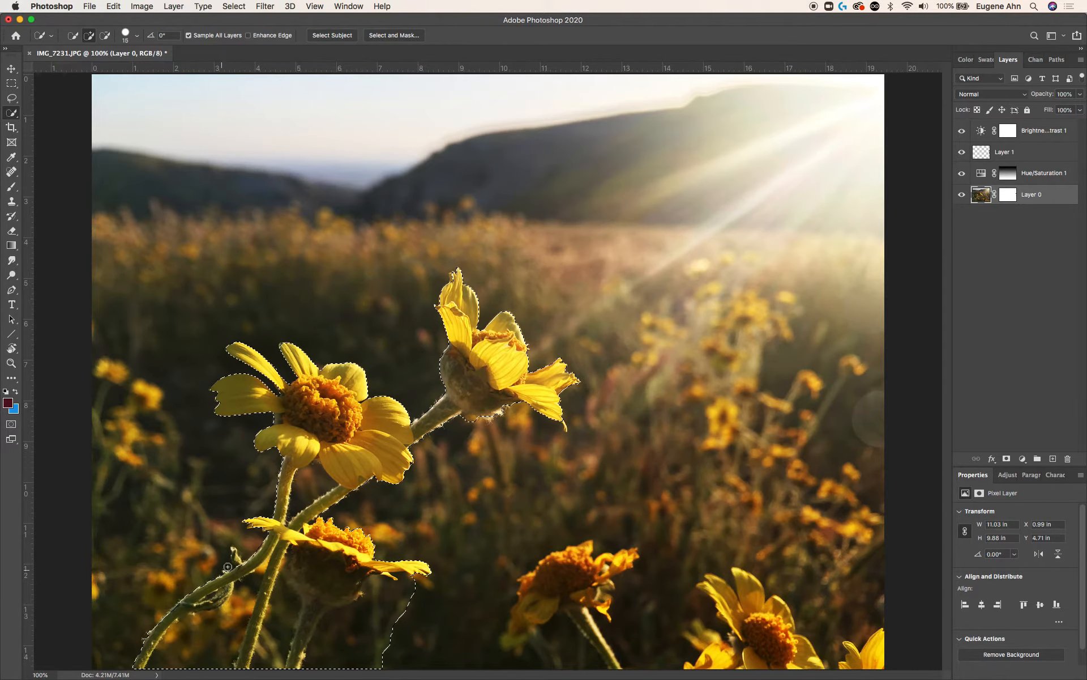
key("alt")
left_click_drag(174, 638, 171, 652)
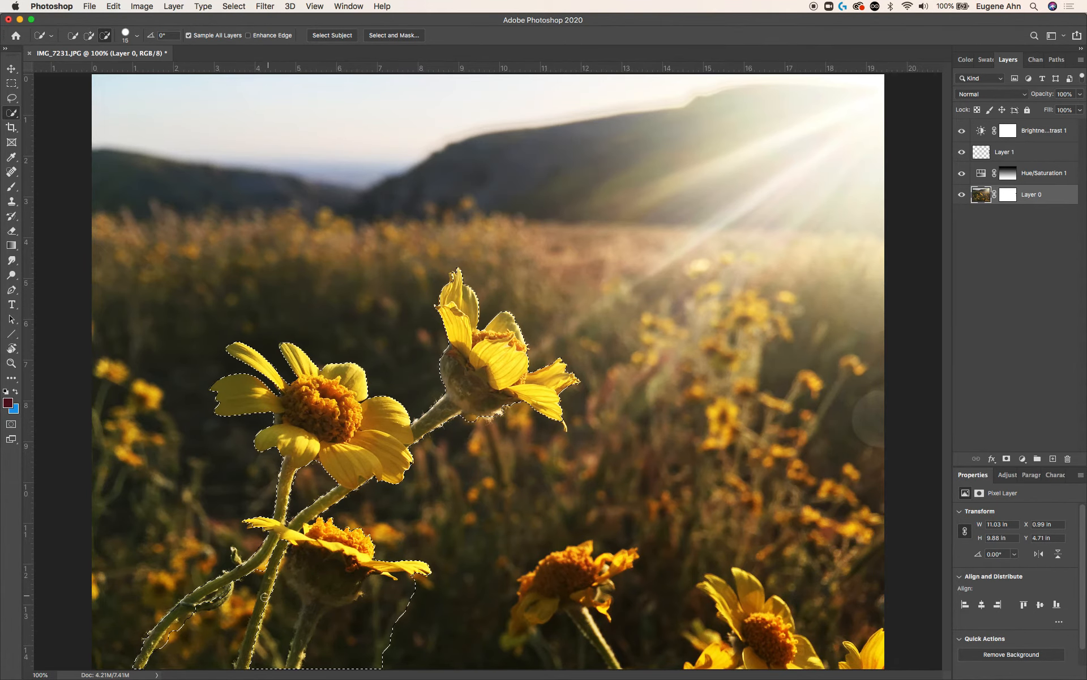
left_click_drag(279, 614, 273, 652)
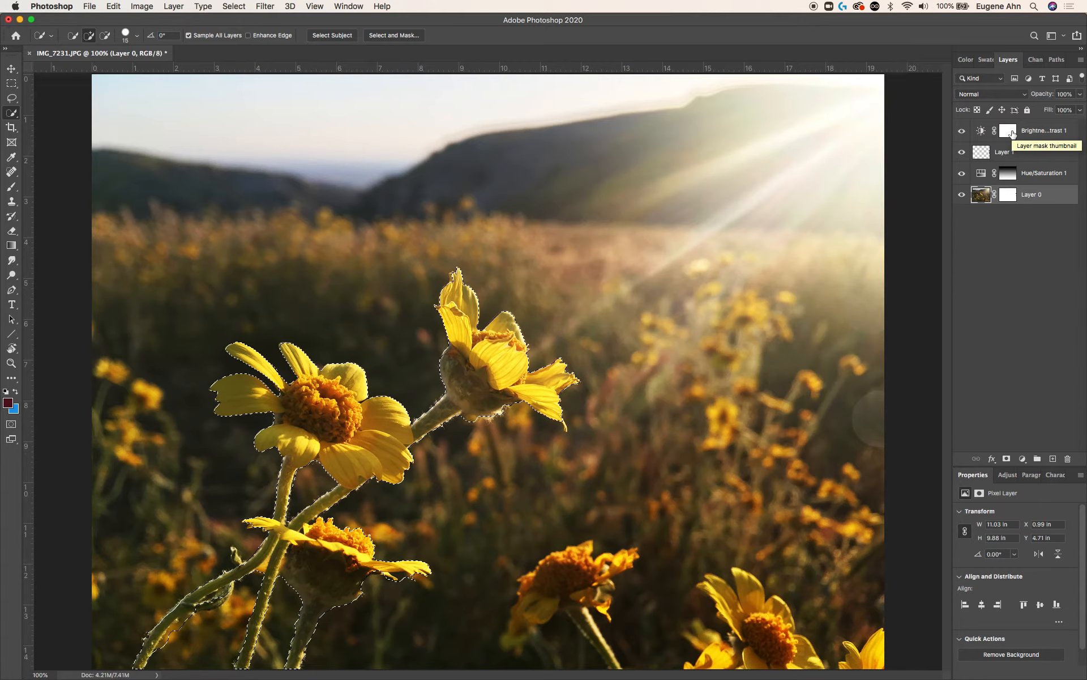
Step: Invert the flower selection and fill the background area of the Brightness/Contrast mask with black using the Paint Bucket tool
key("super+shift+i")
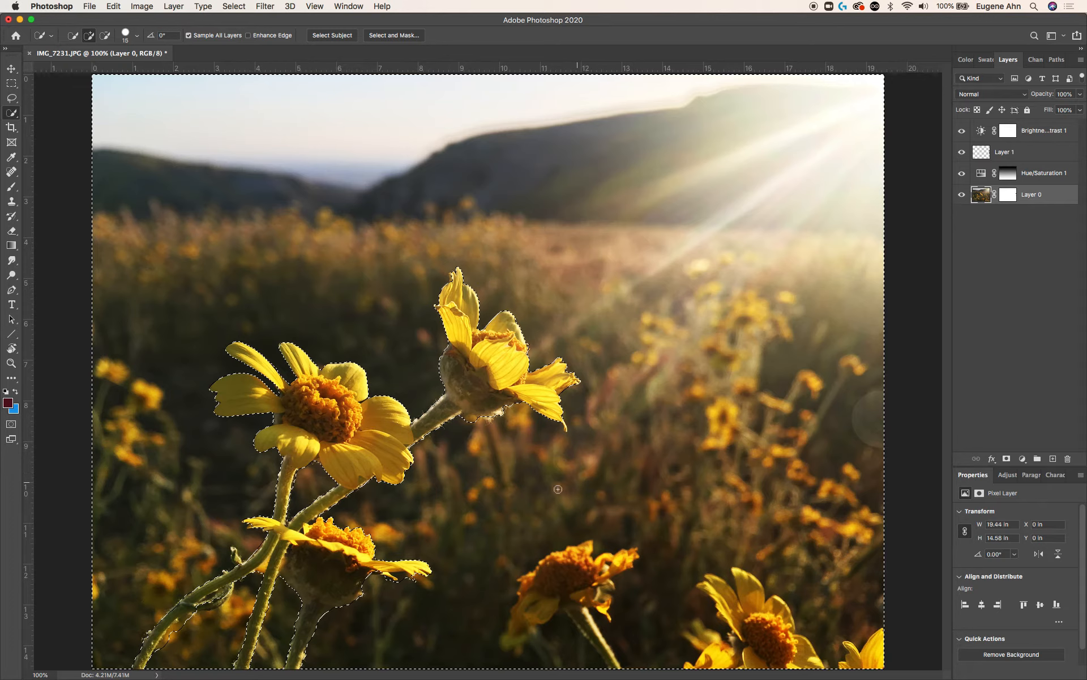
left_click(1009, 131)
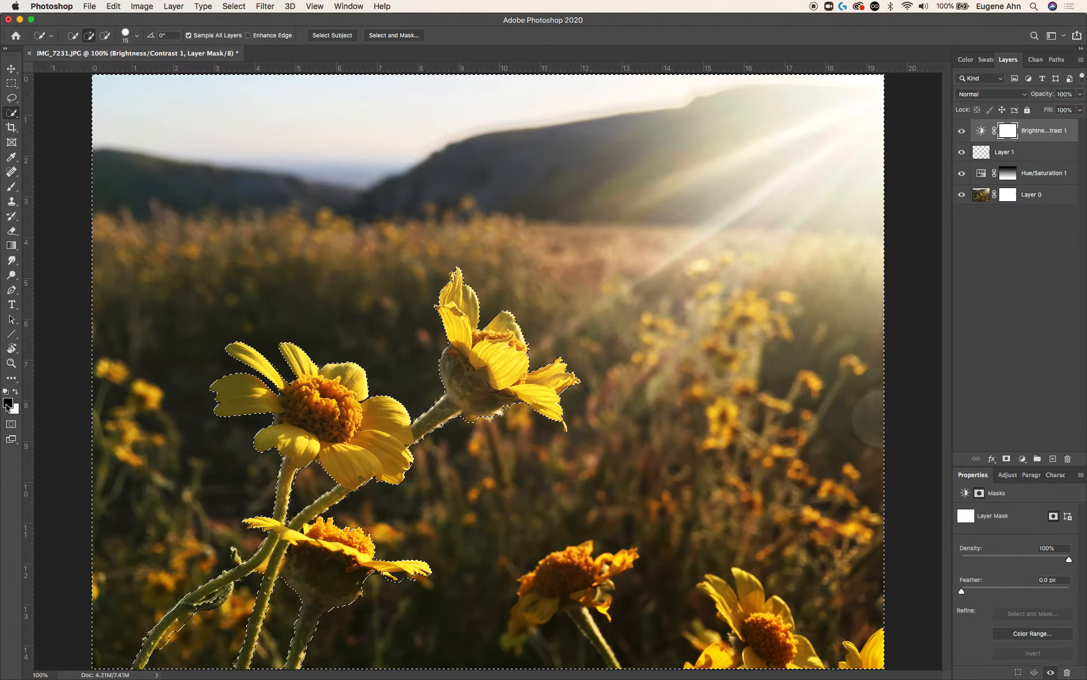
left_click(12, 189)
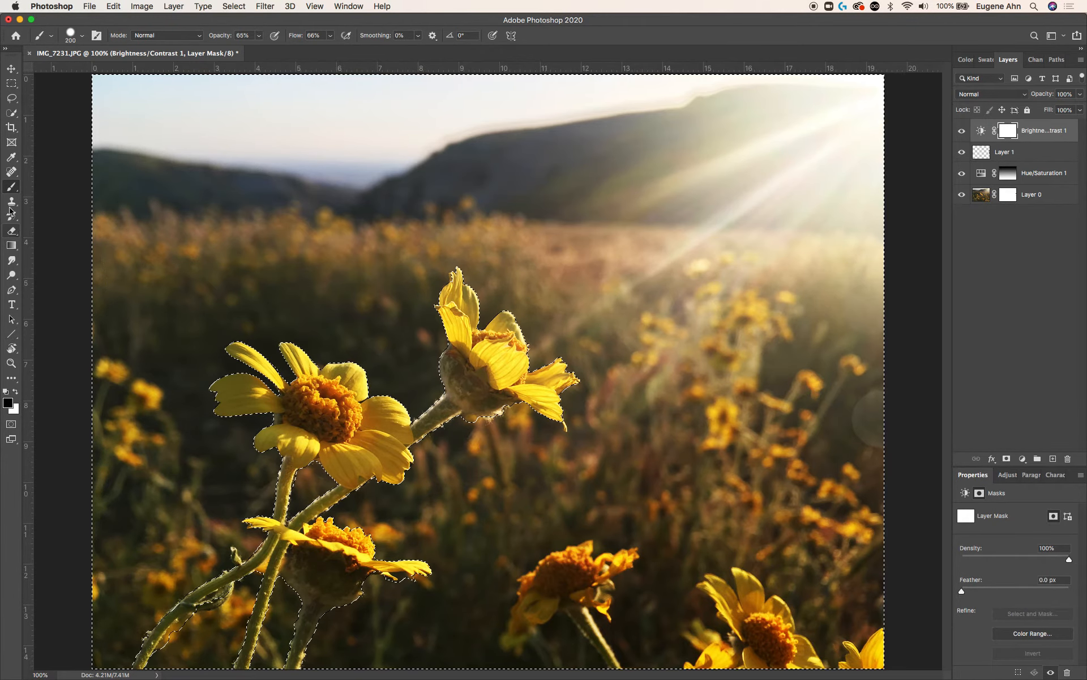
left_click(11, 245)
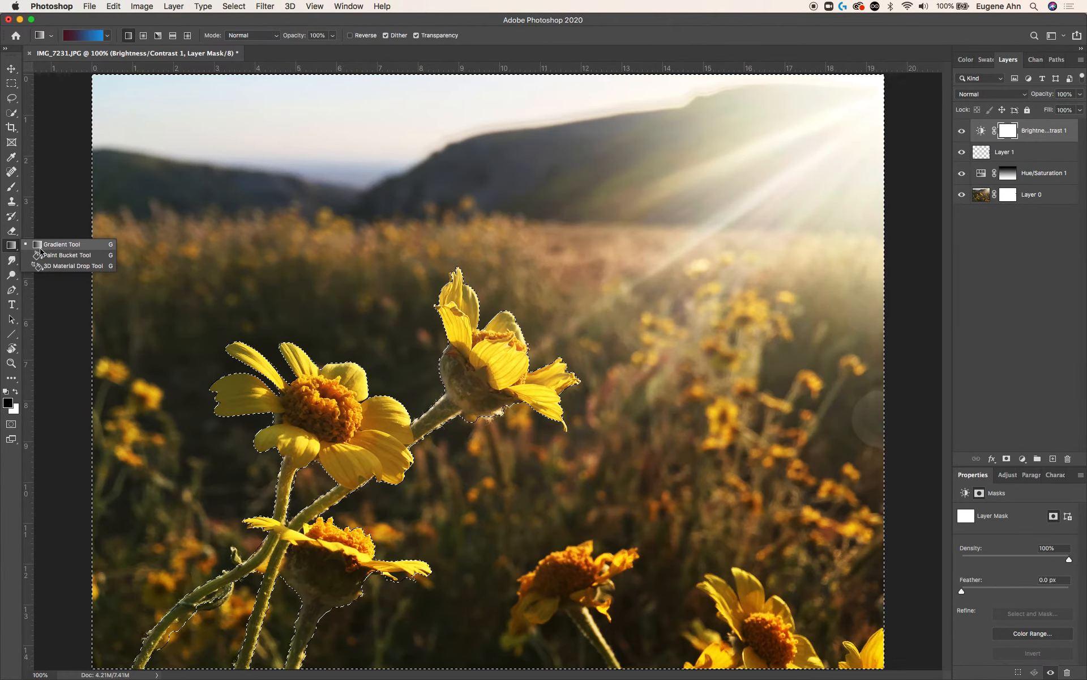
left_click(54, 256)
left_click(318, 193)
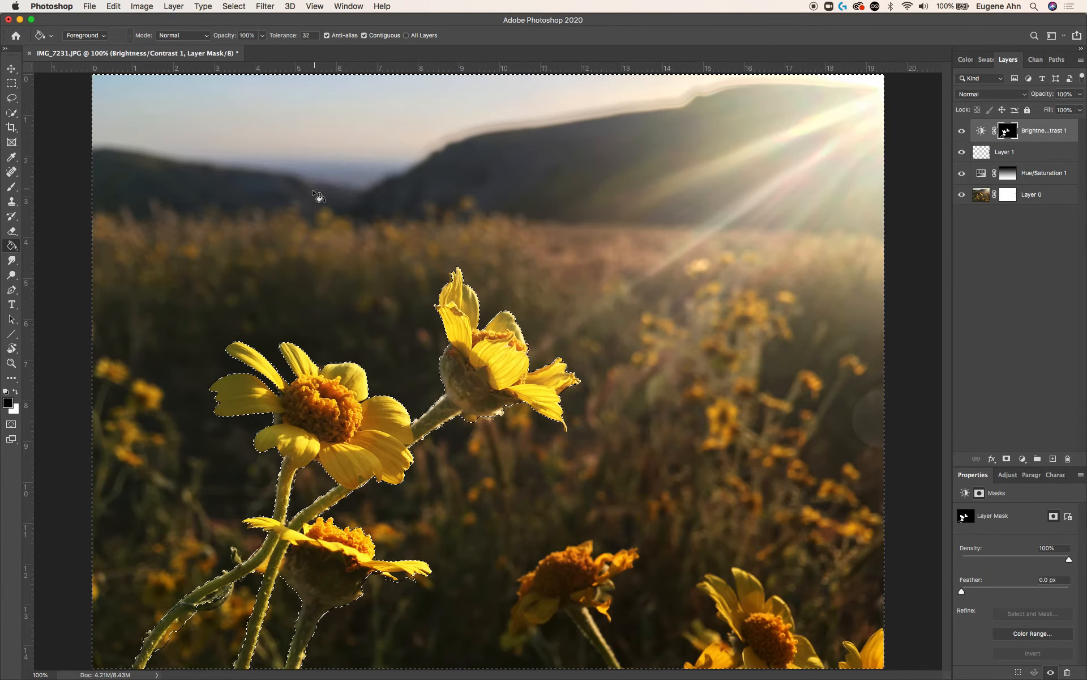
Step: Inspect the Brightness/Contrast mask on the canvas, return to the photo, and clear the selection
key("m")
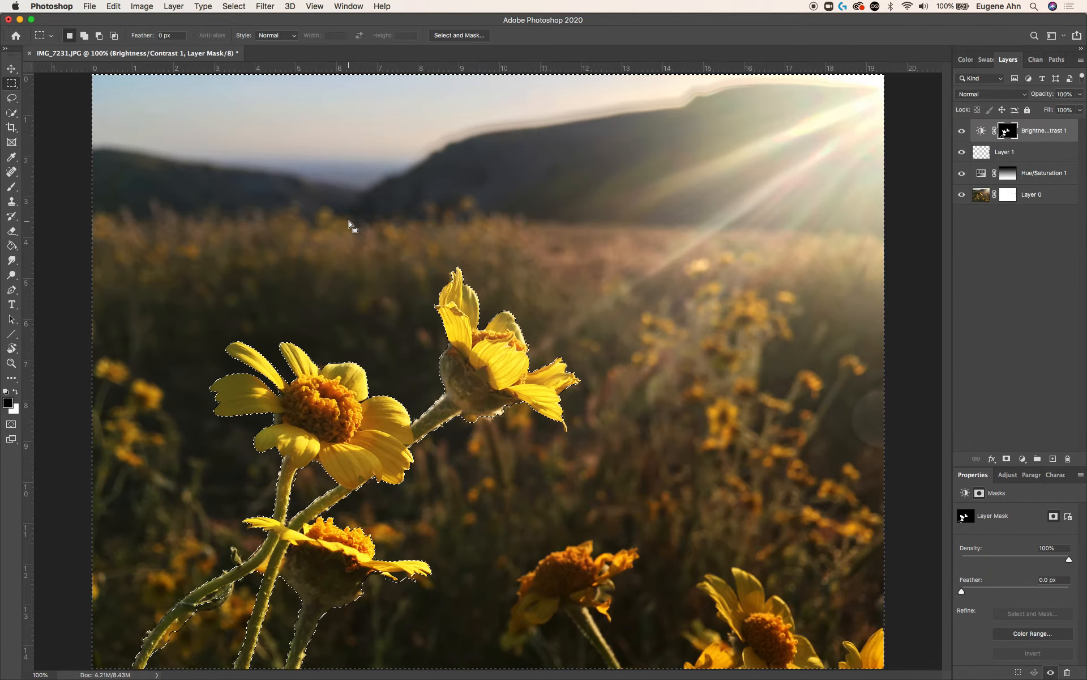
left_click(1008, 133, "alt")
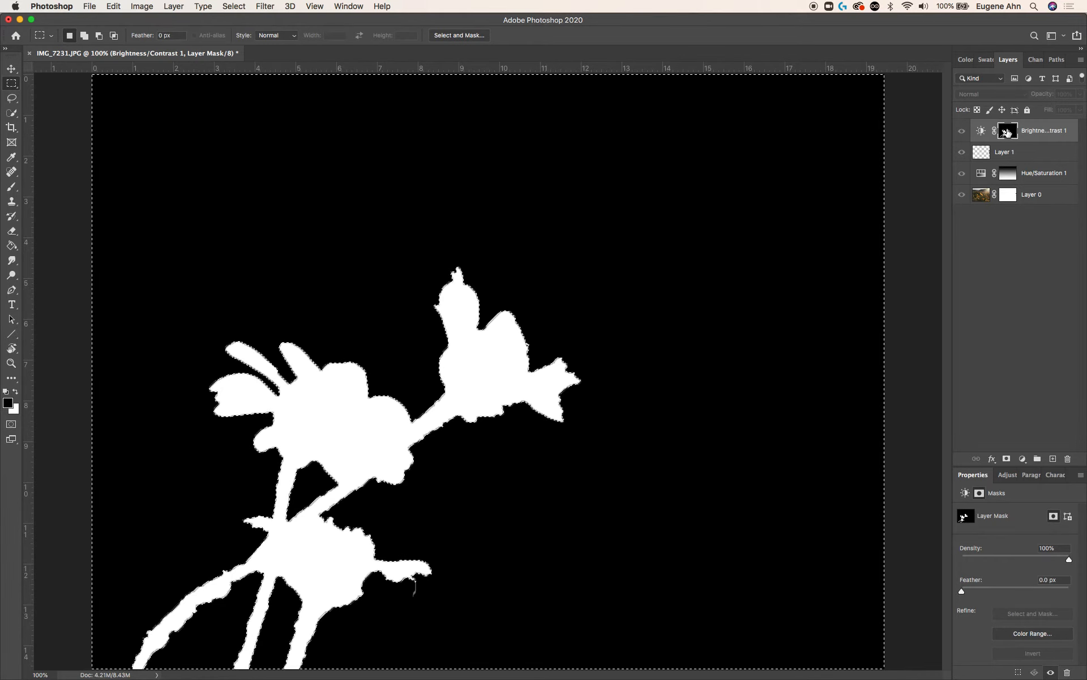
left_click(1007, 132, "alt")
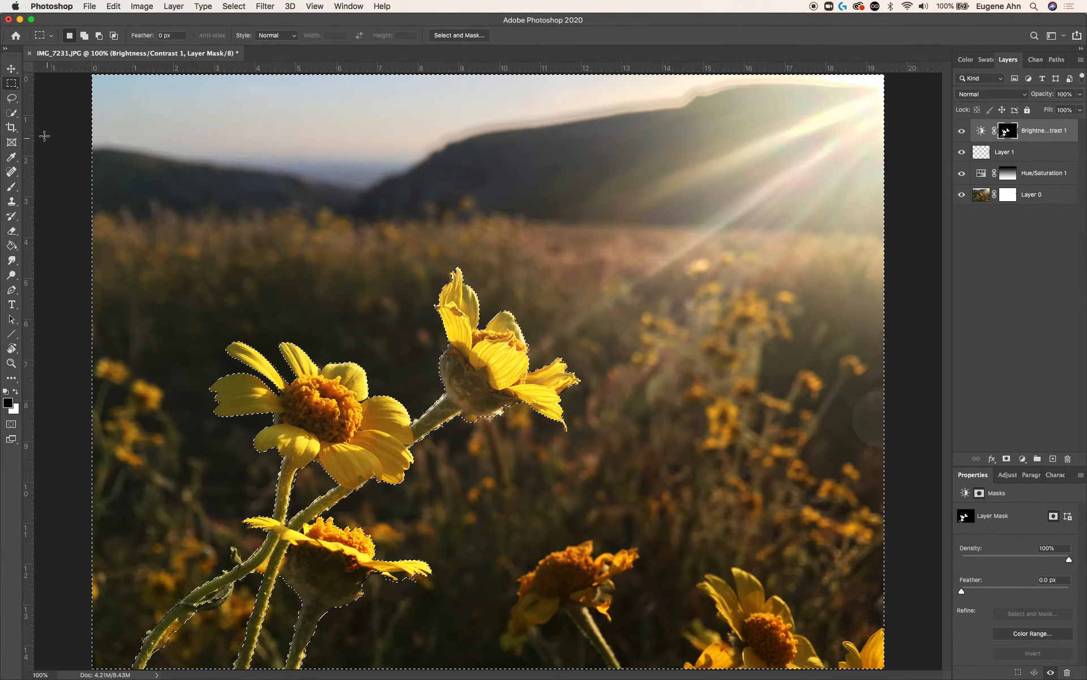
key("super+d")
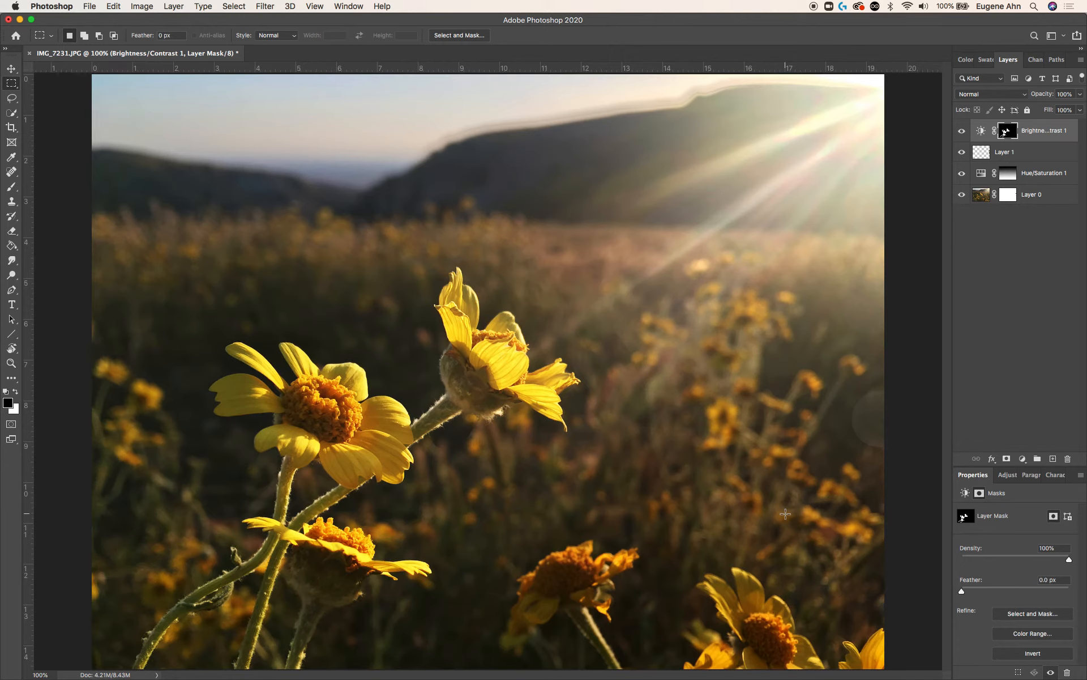
Step: Compare the flowers with and without the masked Brightness/Contrast adjustment by toggling its visibility, leaving it shown
left_click(961, 132)
left_click(961, 132)
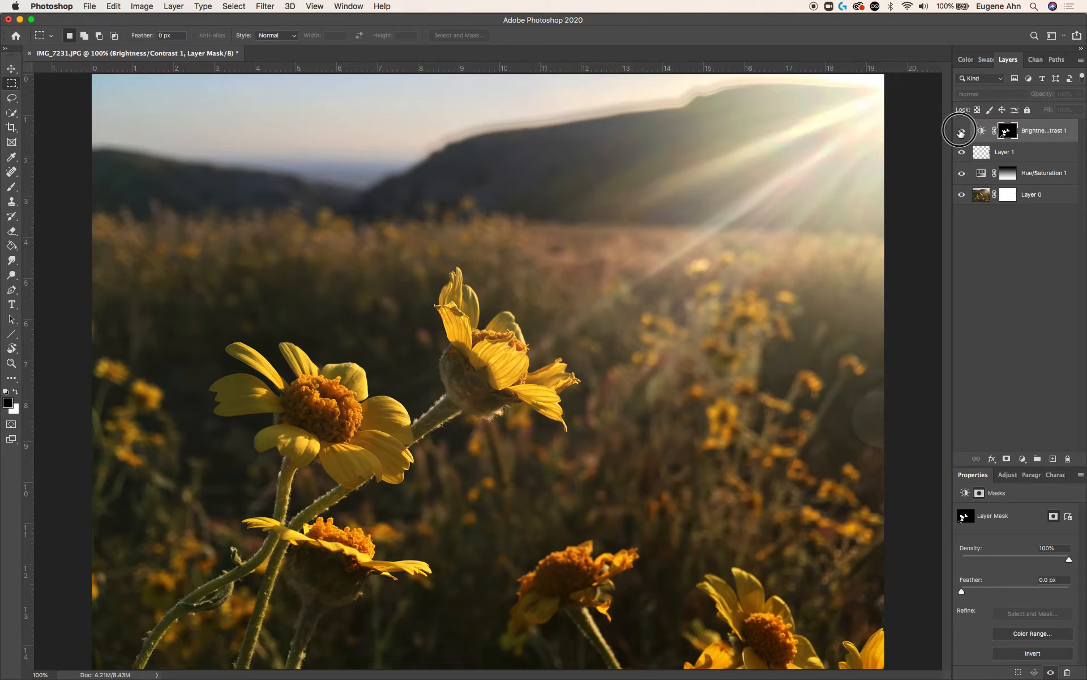
left_click(961, 132)
left_click(961, 132)
left_click(961, 132)
left_click(961, 132)
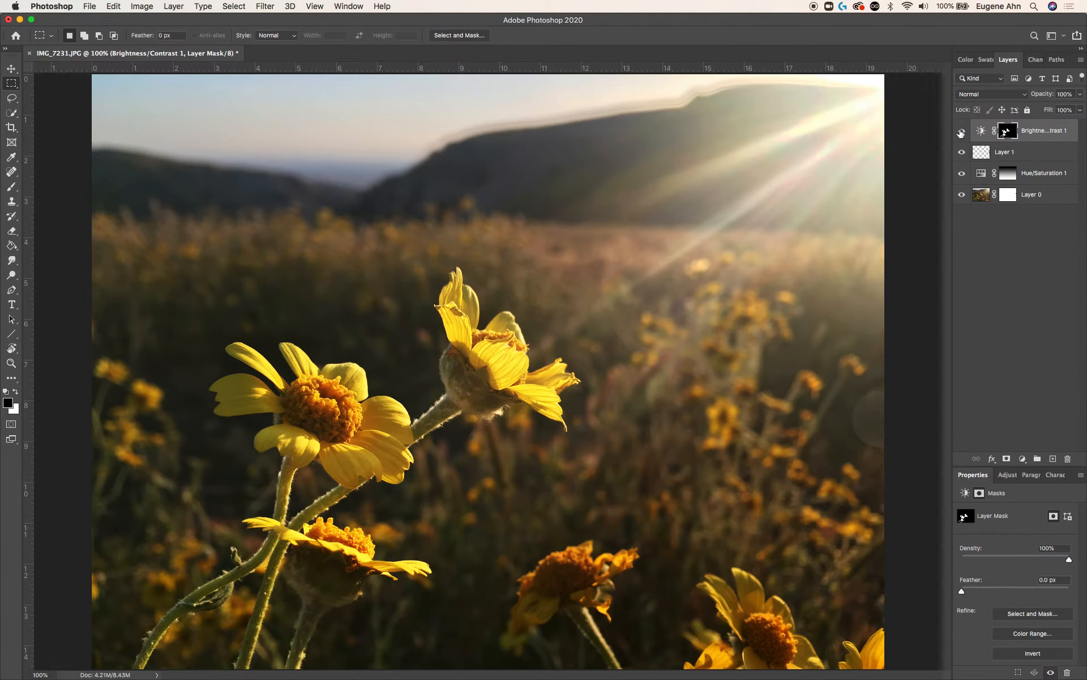
Step: Try the Brightness/Contrast layer at 67% opacity with the Overlay blend mode
left_click(1082, 95)
left_click_drag(1080, 108, 1063, 113)
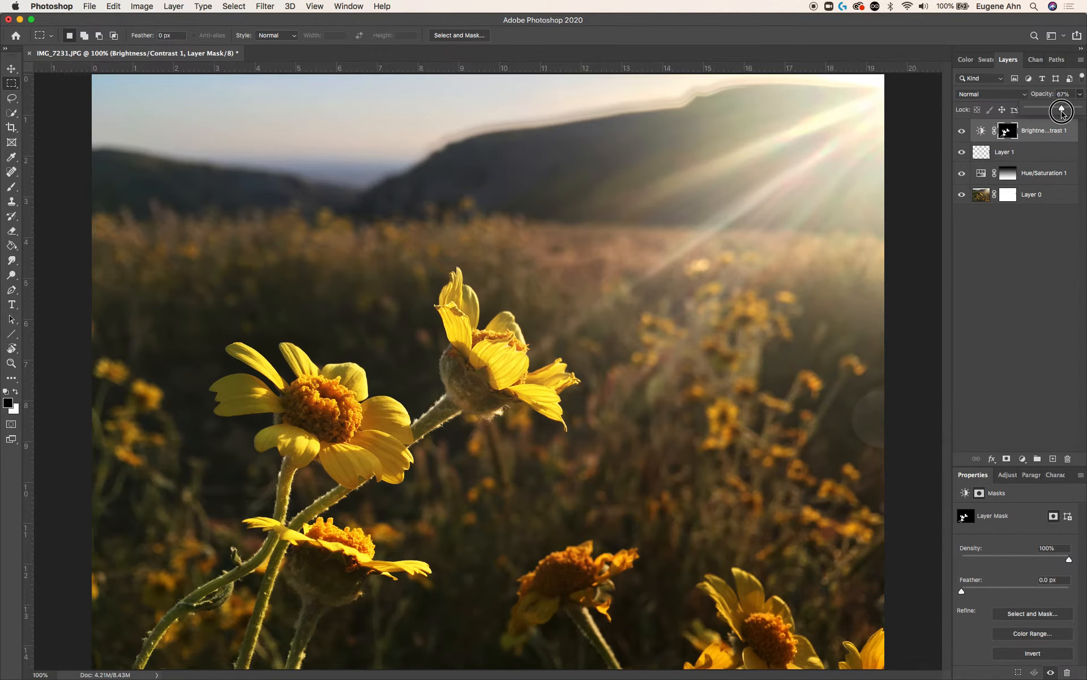
left_click(993, 95)
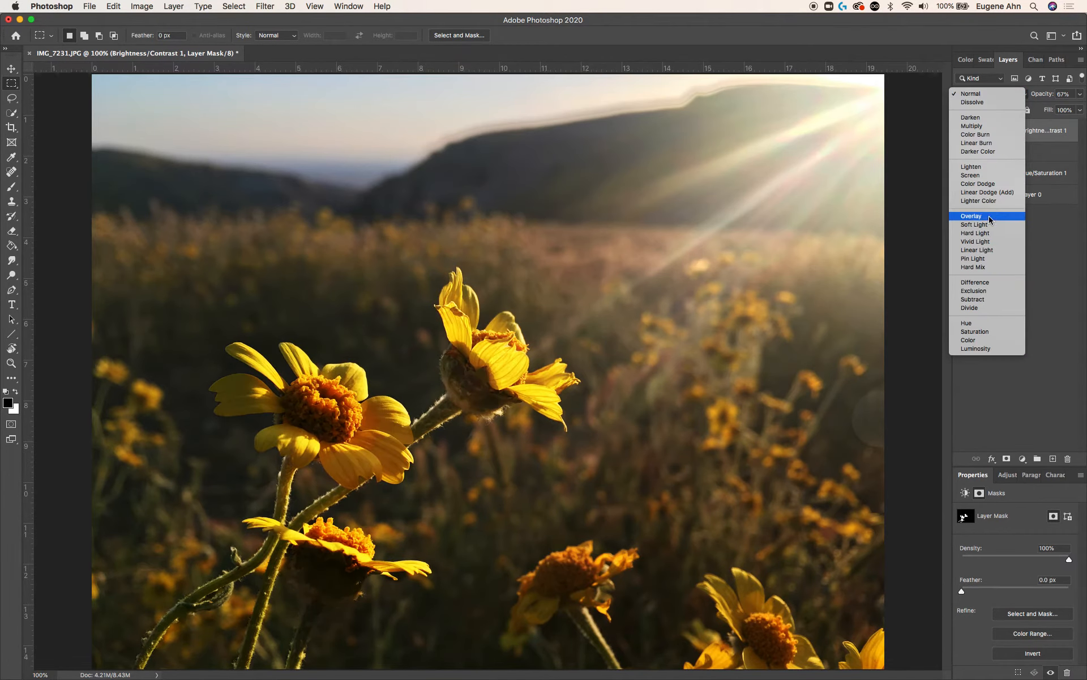
left_click(991, 215)
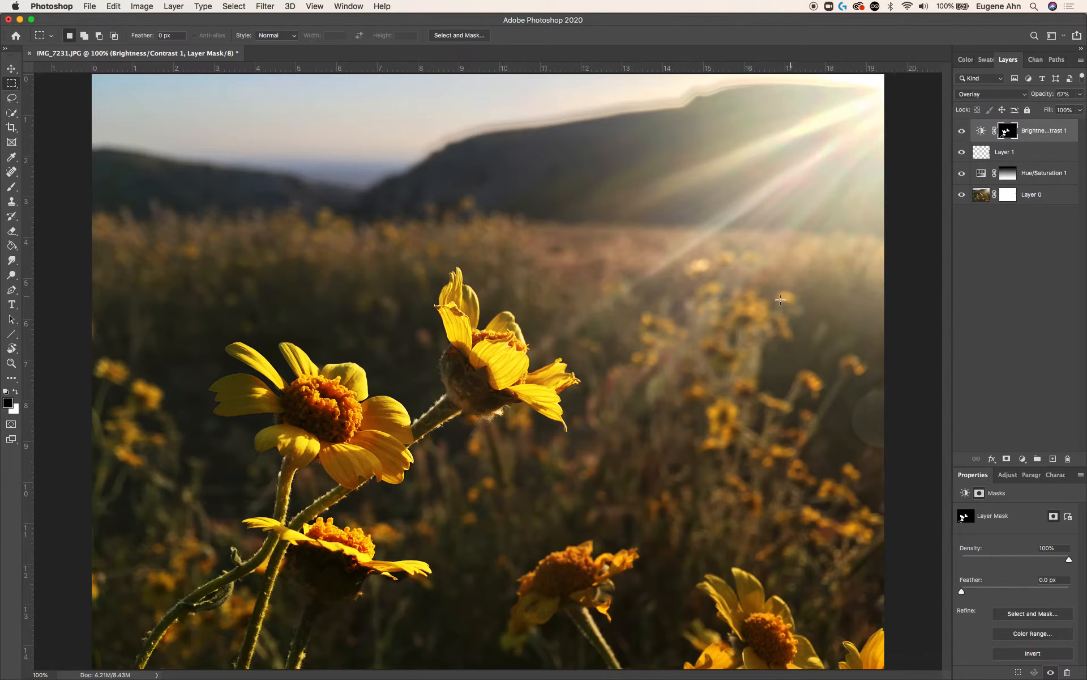
Step: Set the Brightness/Contrast layer's opacity to 88% and its blend mode to Soft Light
left_click(1080, 94)
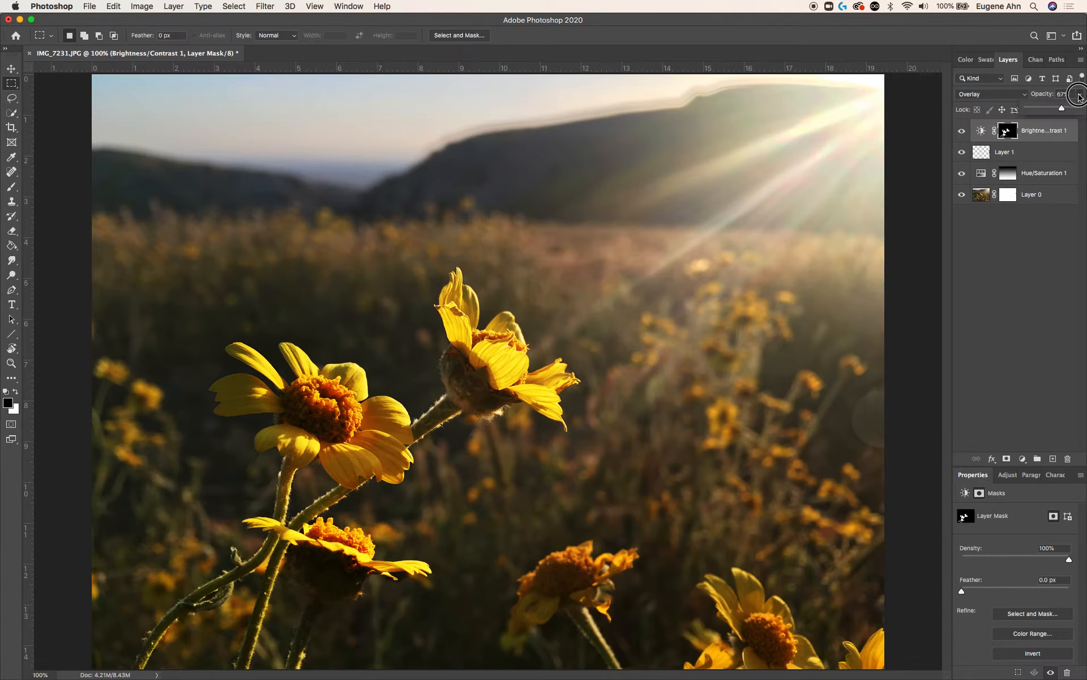
left_click_drag(1063, 111, 1072, 112)
left_click(978, 94)
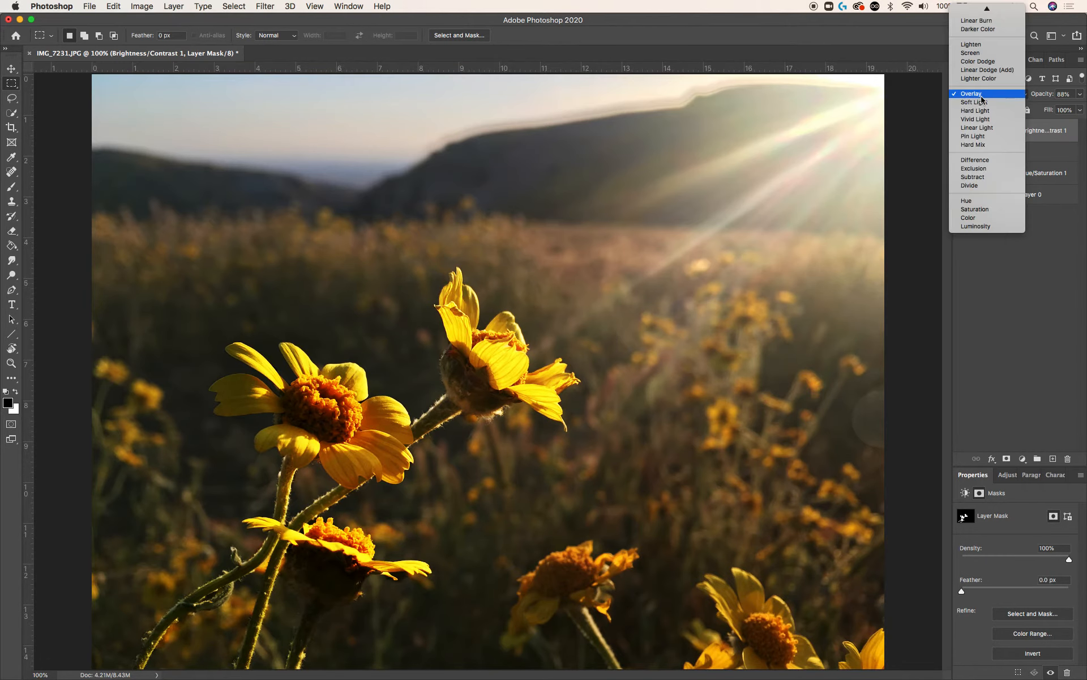
left_click(982, 104)
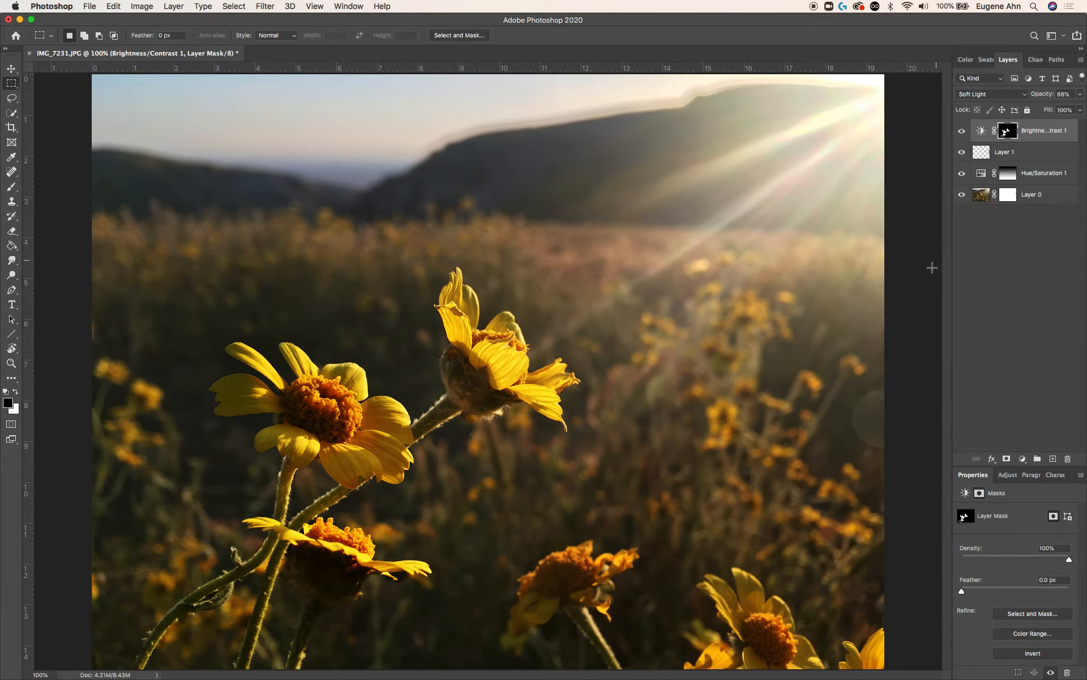
Step: Toggle the Brightness/Contrast layer's visibility repeatedly to judge the Soft Light effect on the flowers, leaving it shown
left_click(962, 132)
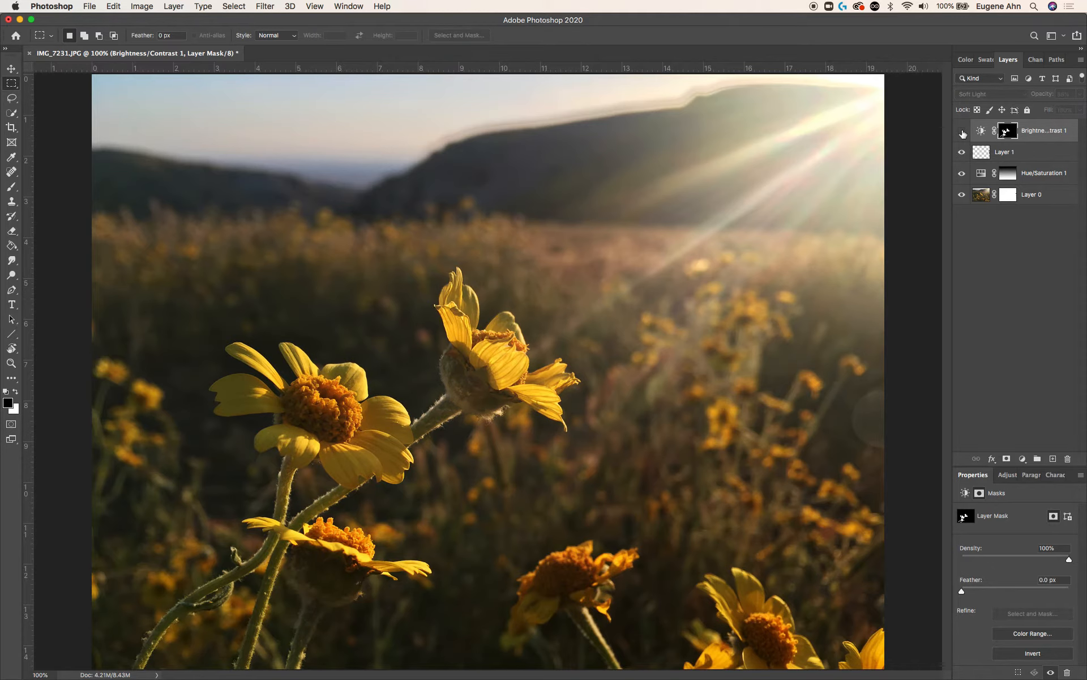
left_click(962, 132)
left_click(963, 132)
left_click(963, 132)
left_click(963, 132)
left_click(962, 132)
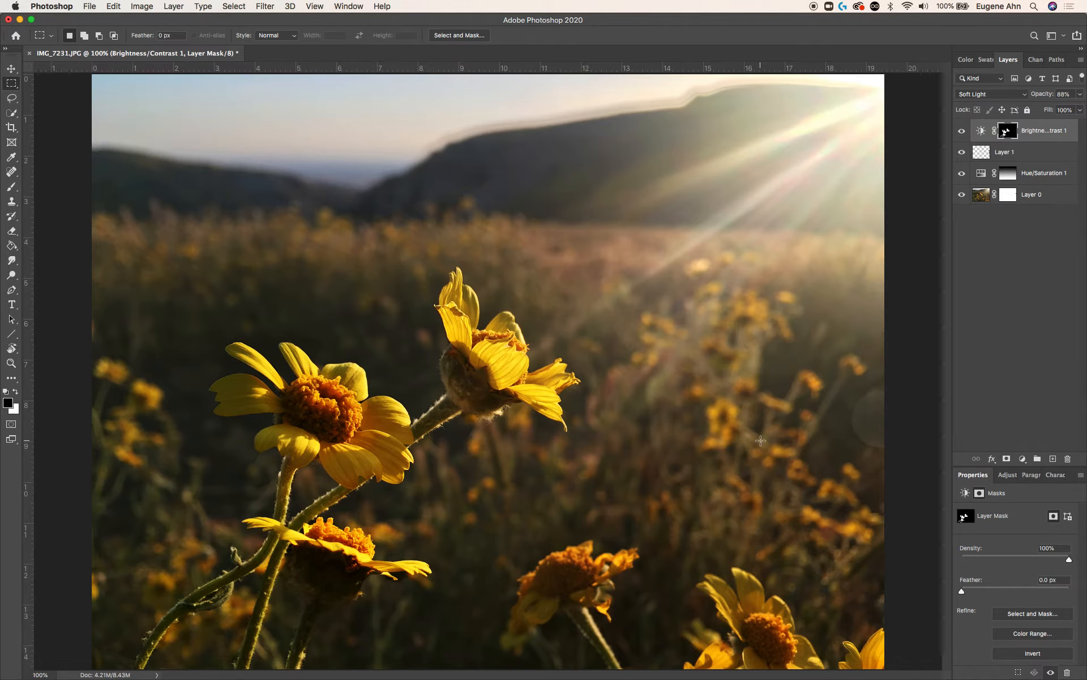
Step: Toggle the visibility of Layer 1 and the Brightness/Contrast layer to compare the photo, and move Layer 1 directly above Layer 0
left_click(1053, 197)
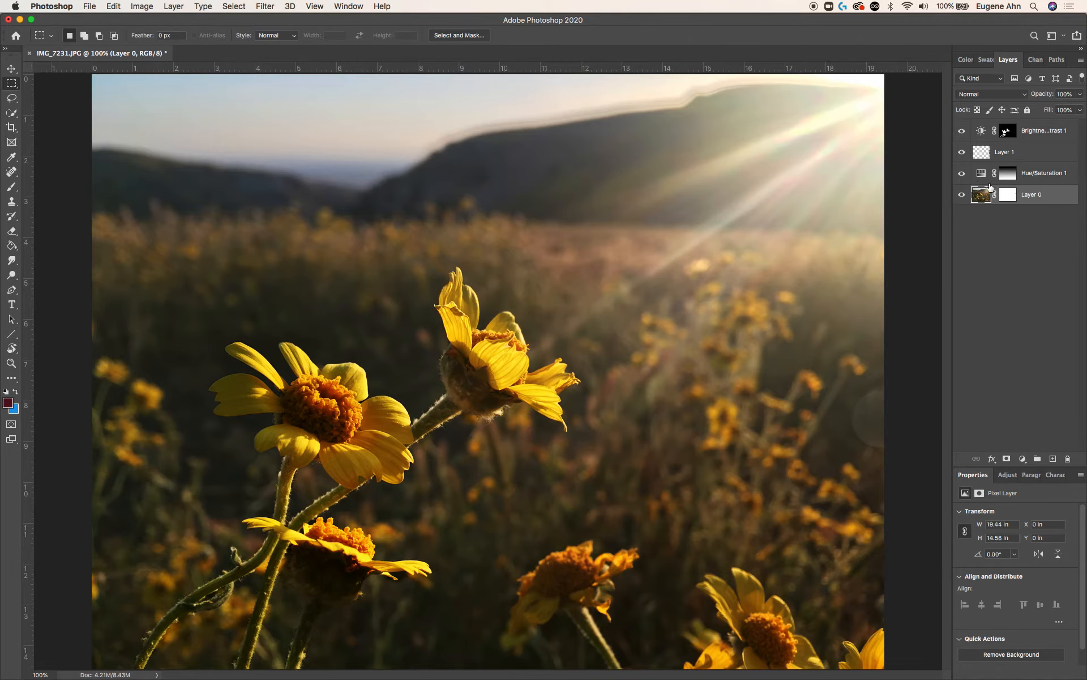
left_click(1014, 286)
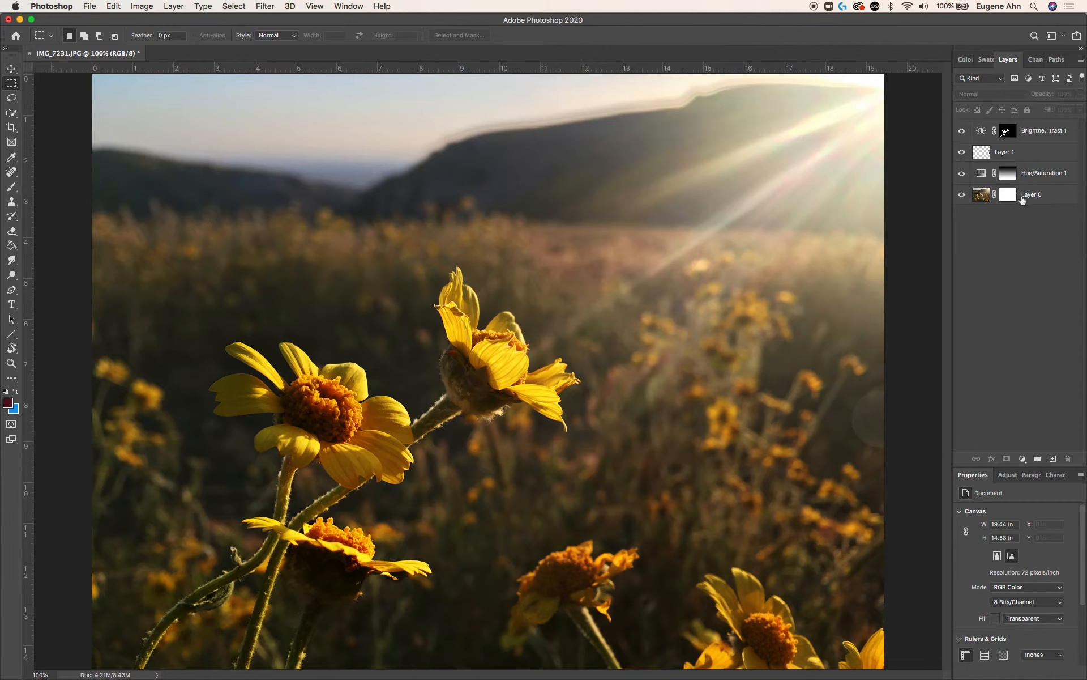
left_click(1006, 157)
left_click(962, 153)
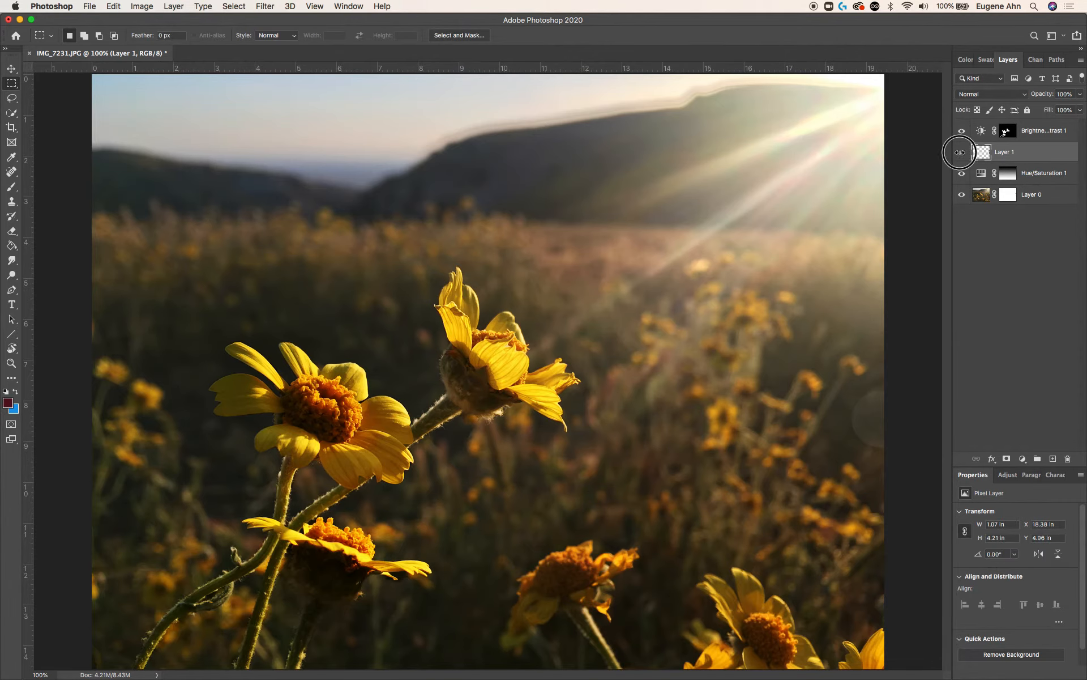
left_click(962, 153)
left_click(961, 153)
left_click(961, 153)
left_click(963, 153)
left_click(963, 153)
left_click(961, 132)
left_click(961, 132)
left_click_drag(1027, 152, 1028, 187)
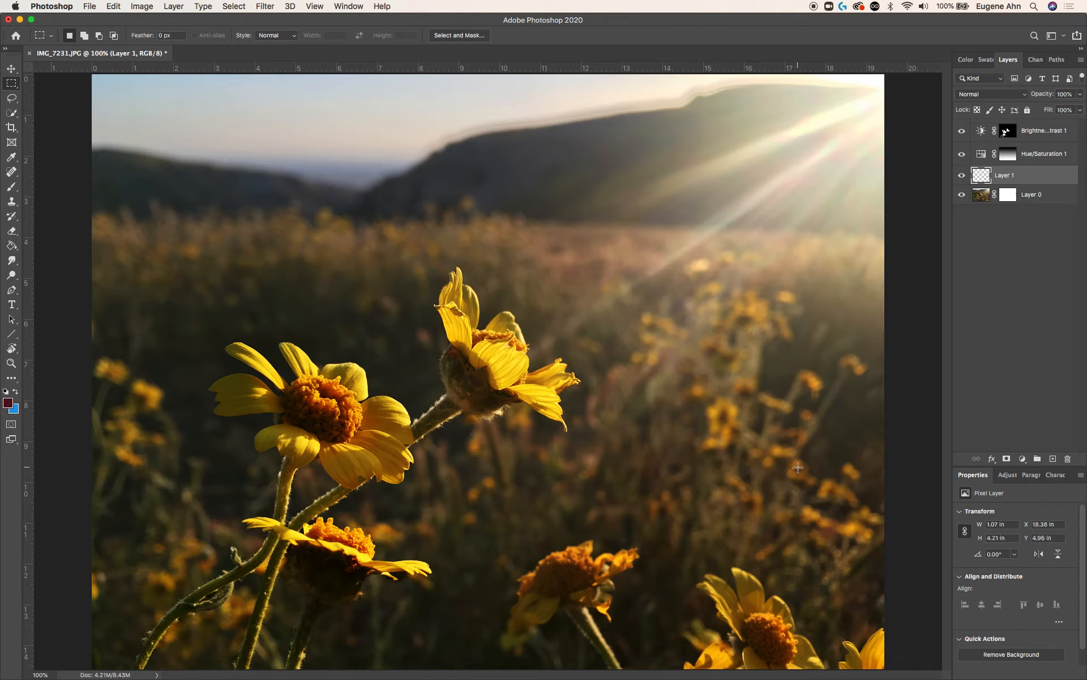
Step: Lasso the blurred yellow flowers along the photo's left edge on Layer 0 and copy the selection to a new layer
left_click(982, 196)
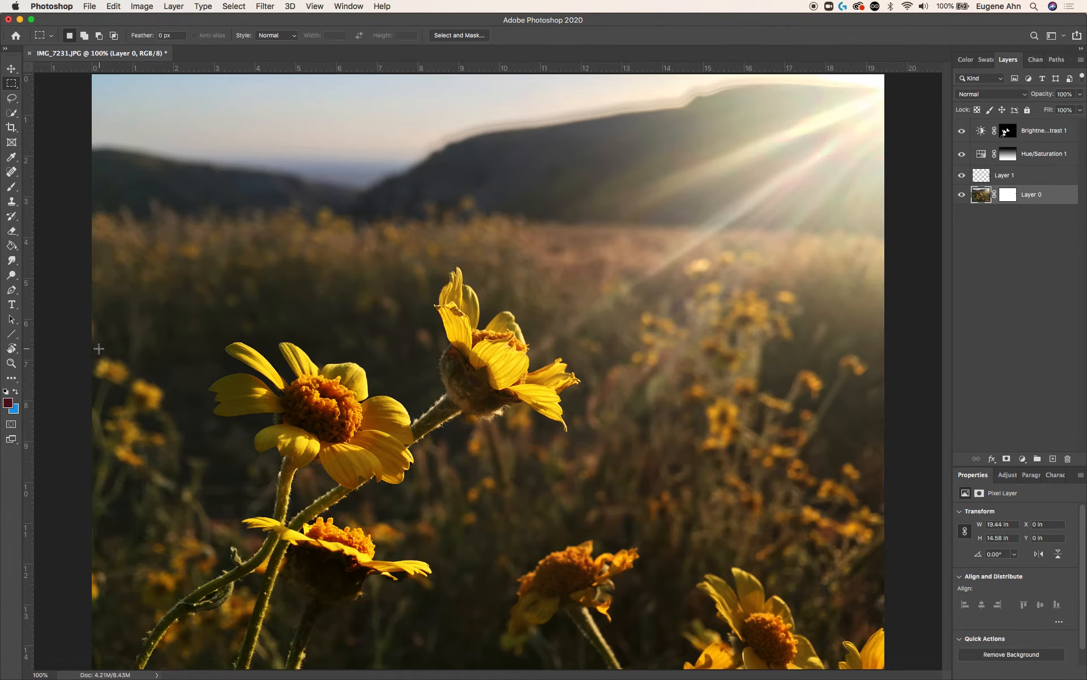
mouse_move(80, 356)
left_mouse_down()
mouse_move(170, 381)
mouse_move(160, 522)
mouse_move(170, 530)
left_mouse_up()
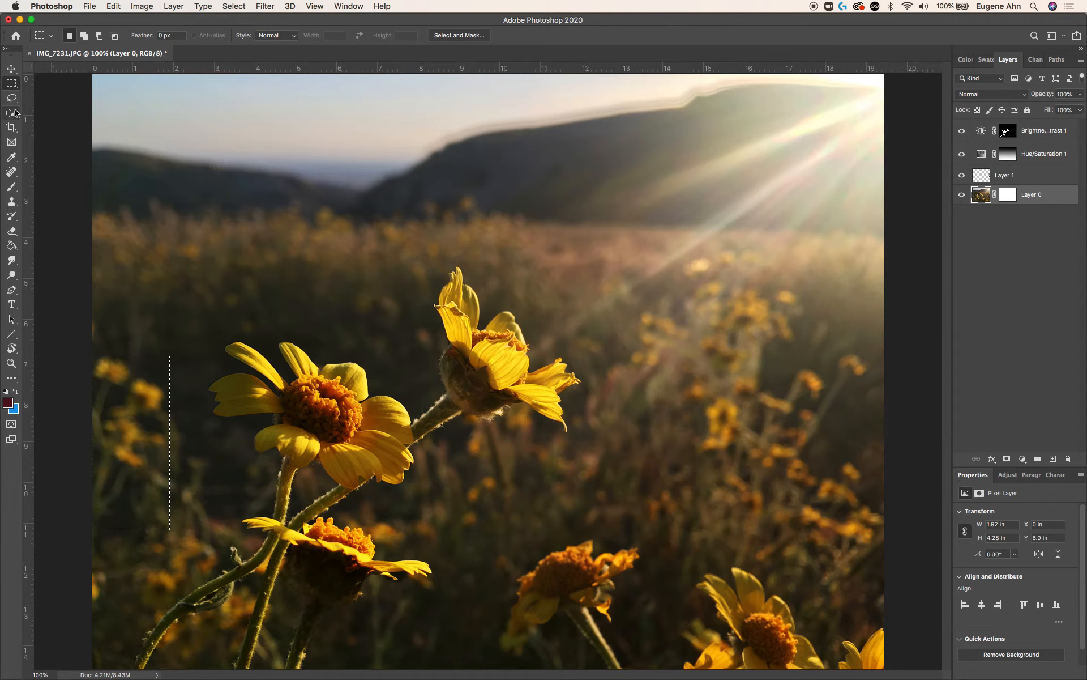
left_click(11, 99)
left_click(58, 98)
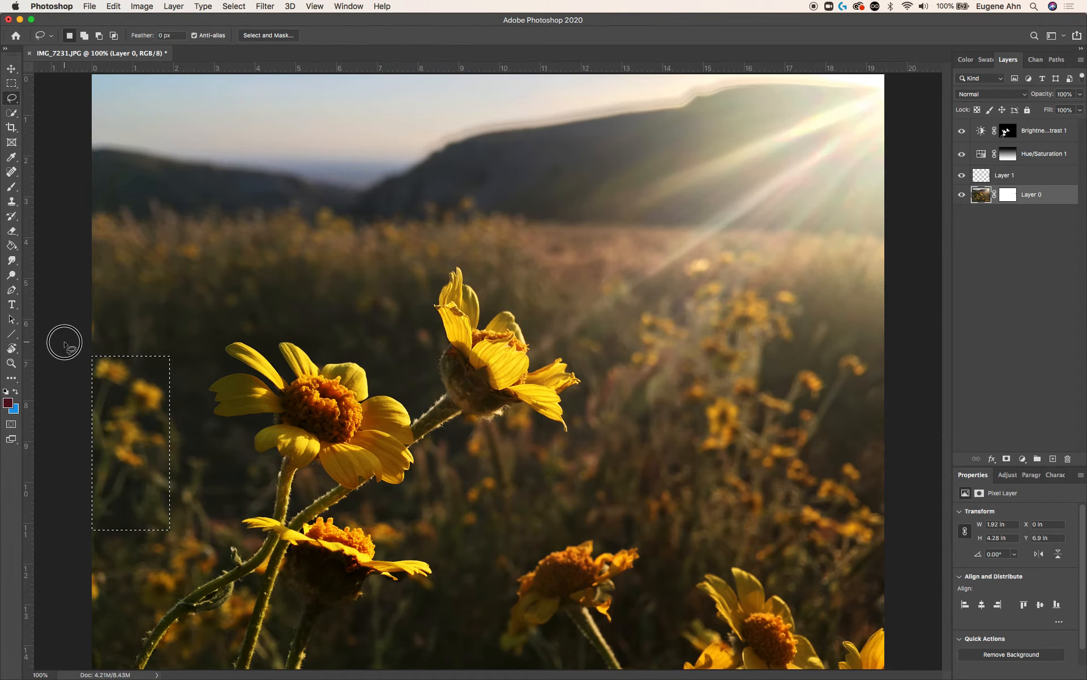
left_click_drag(68, 346, 72, 358)
left_click(628, 228)
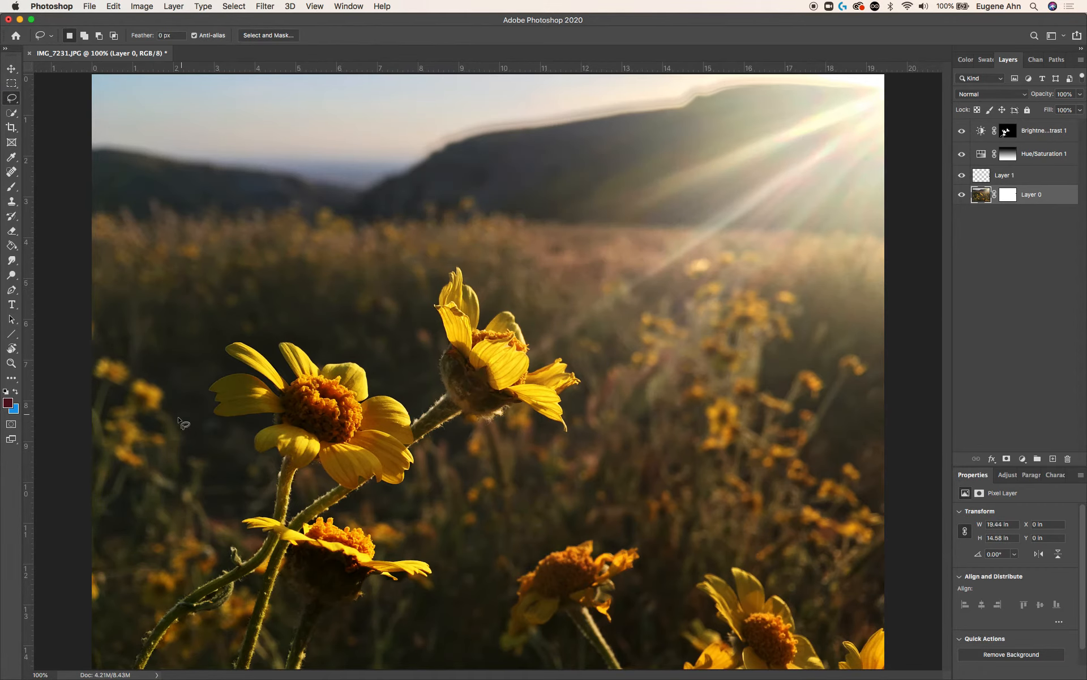
mouse_move(85, 378)
left_mouse_down()
mouse_move(147, 361)
mouse_move(183, 386)
mouse_move(166, 490)
mouse_move(78, 539)
left_mouse_up()
key("super+c")
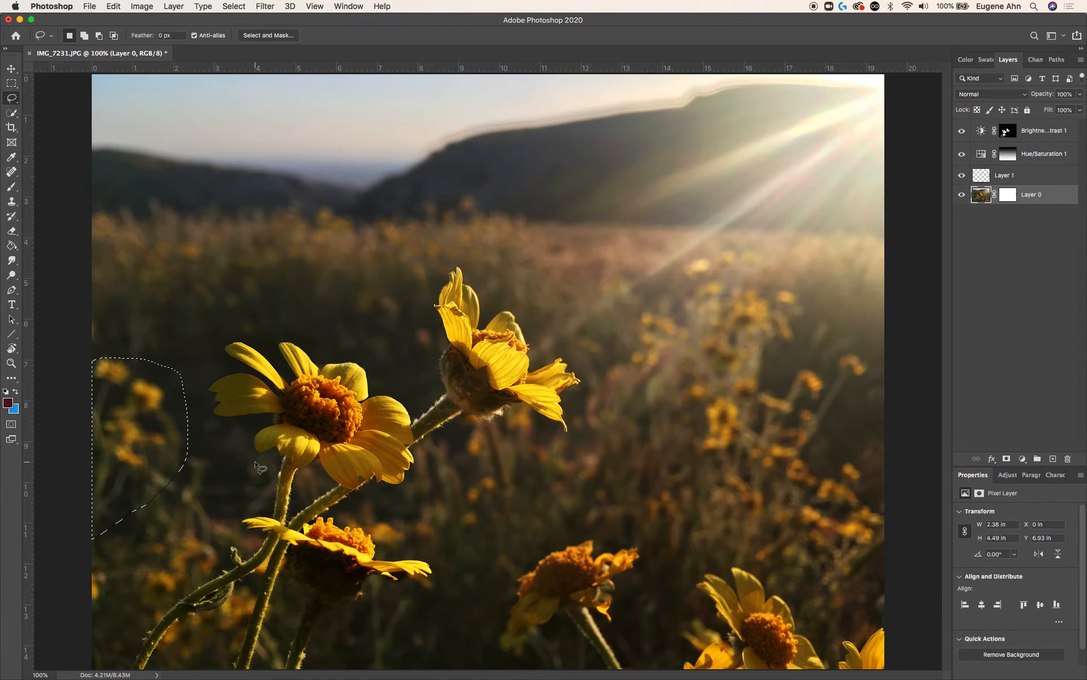
key("super+n")
key("super+j")
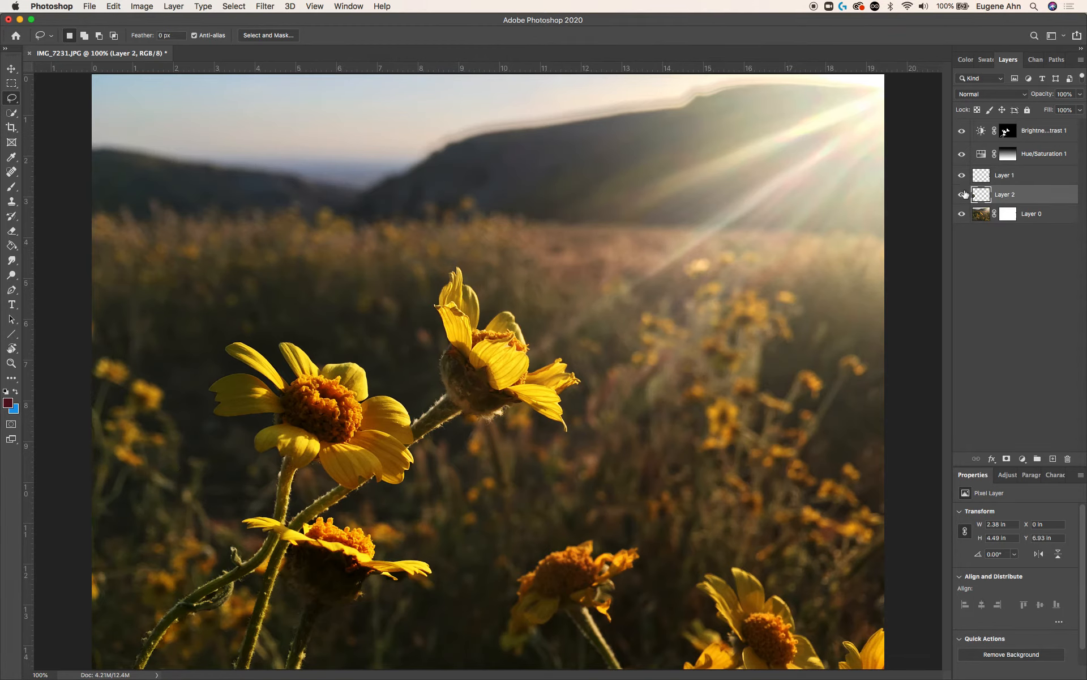
Step: Flip the copied flower patch horizontally and place it against the photo's right edge, with Layer 2 directly beneath the Hue/Saturation layer
left_click_drag(1017, 194, 1016, 148)
key("v")
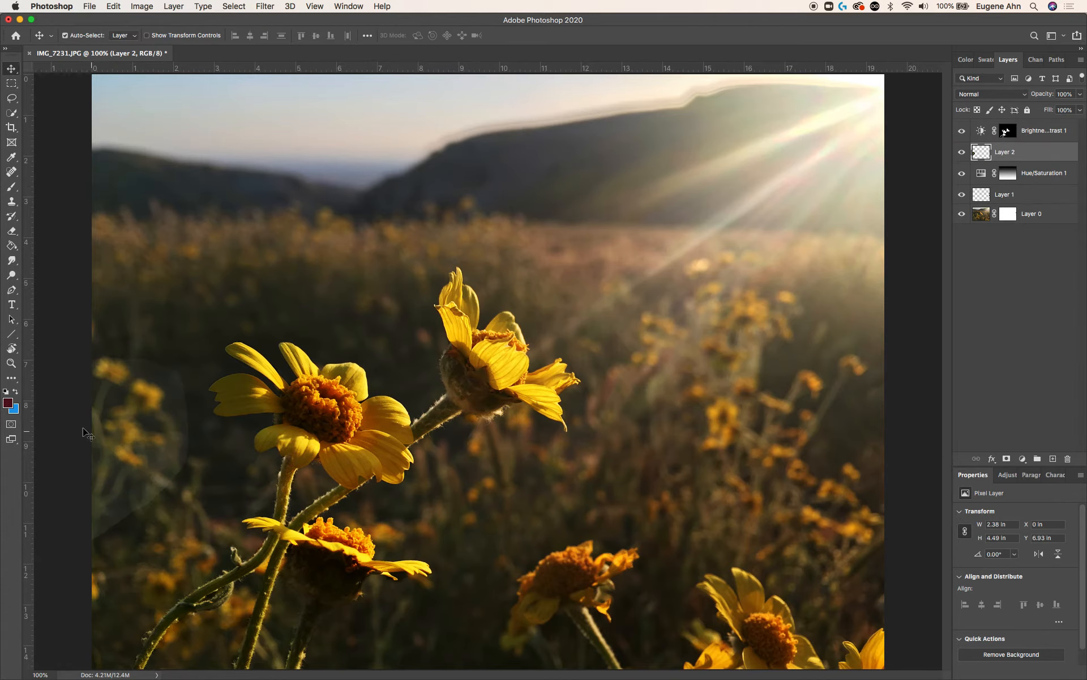
mouse_move(137, 426)
left_mouse_down()
mouse_move(218, 366)
mouse_move(463, 359)
mouse_move(538, 376)
mouse_move(565, 401)
mouse_move(759, 341)
left_mouse_up()
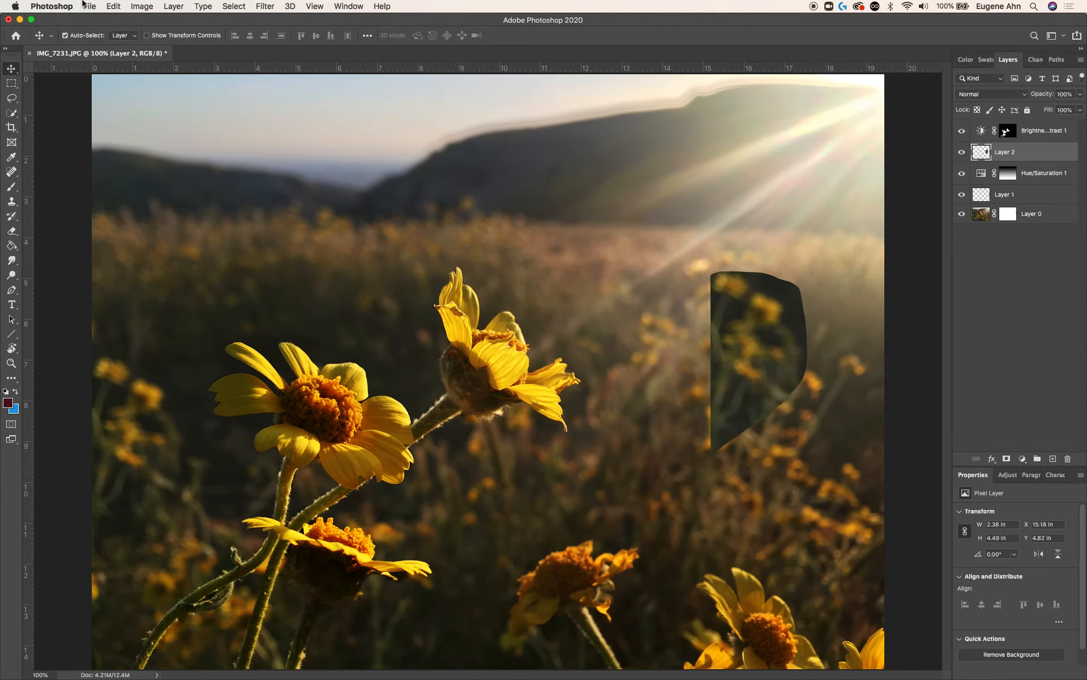
left_click(120, 8)
mouse_move(132, 269)
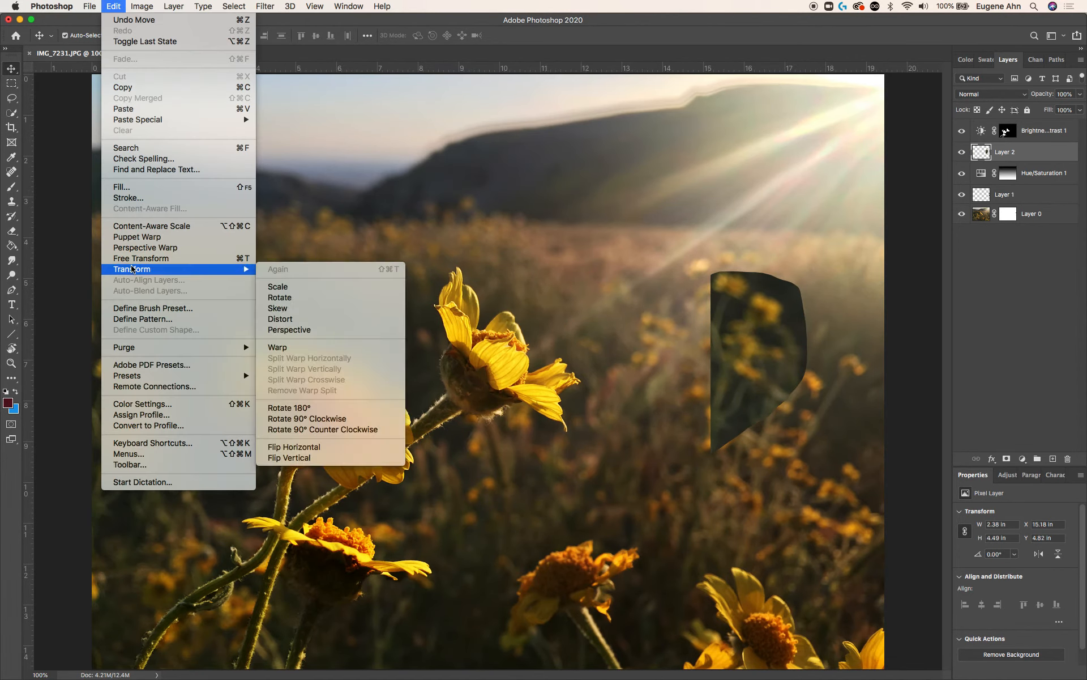
left_click(328, 447)
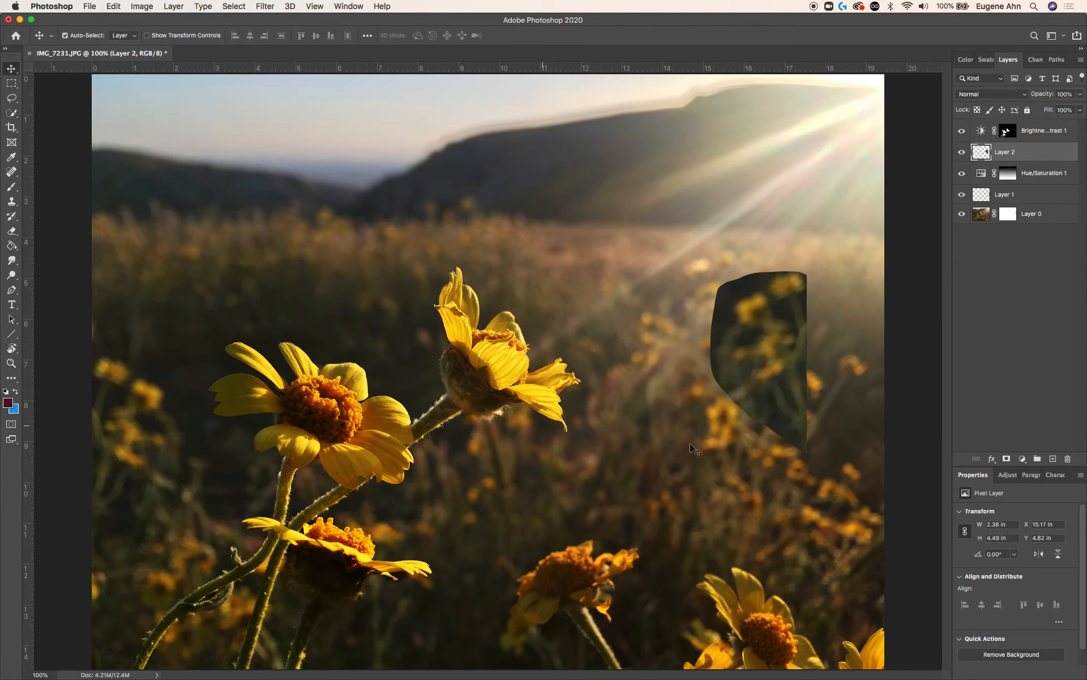
left_click_drag(771, 367, 848, 490)
mouse_move(1006, 157)
left_mouse_down()
mouse_move(1003, 238)
mouse_move(999, 173)
left_mouse_up()
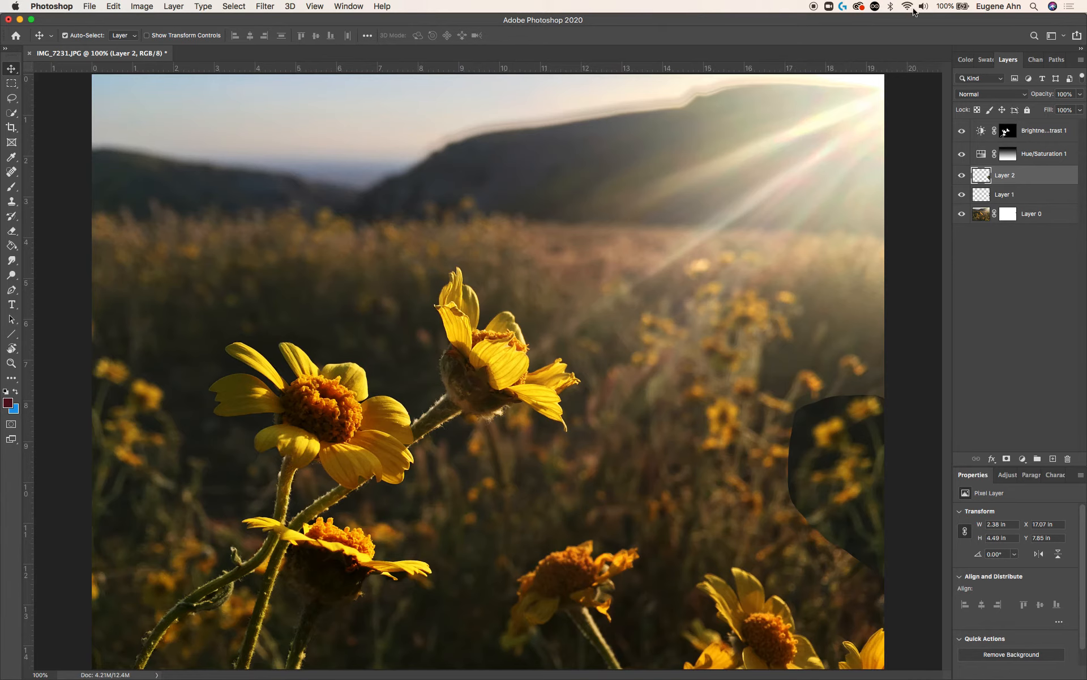
Step: Preview blend modes on Layer 2, keep Normal, and set the layer's opacity to 48%
left_click(1007, 93)
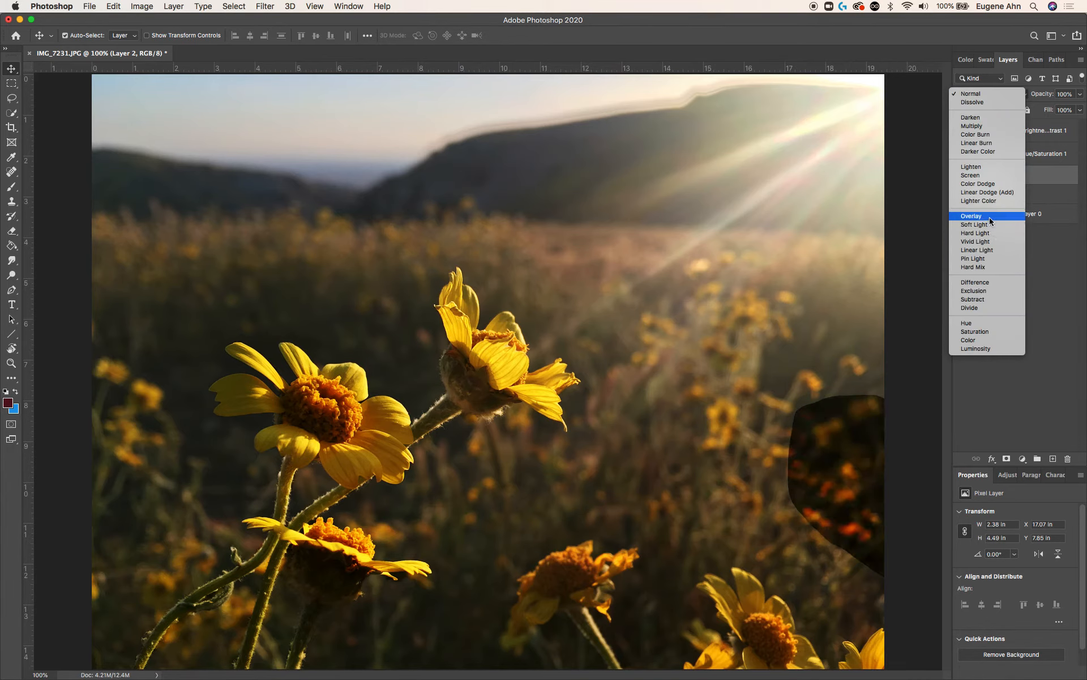
left_click(1065, 251)
left_click(1080, 95)
left_click_drag(1078, 110, 1053, 114)
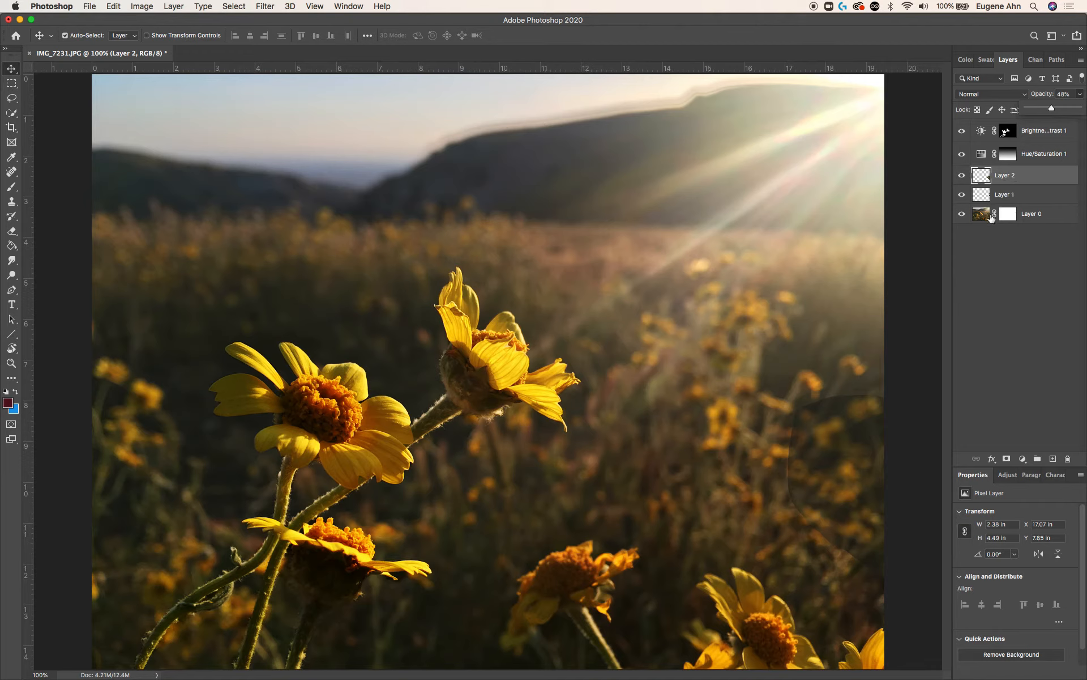
Step: Add a layer mask to Layer 2 and paint black with a 45 px soft brush over the patch's upper and upper-left edges
left_click(1007, 458)
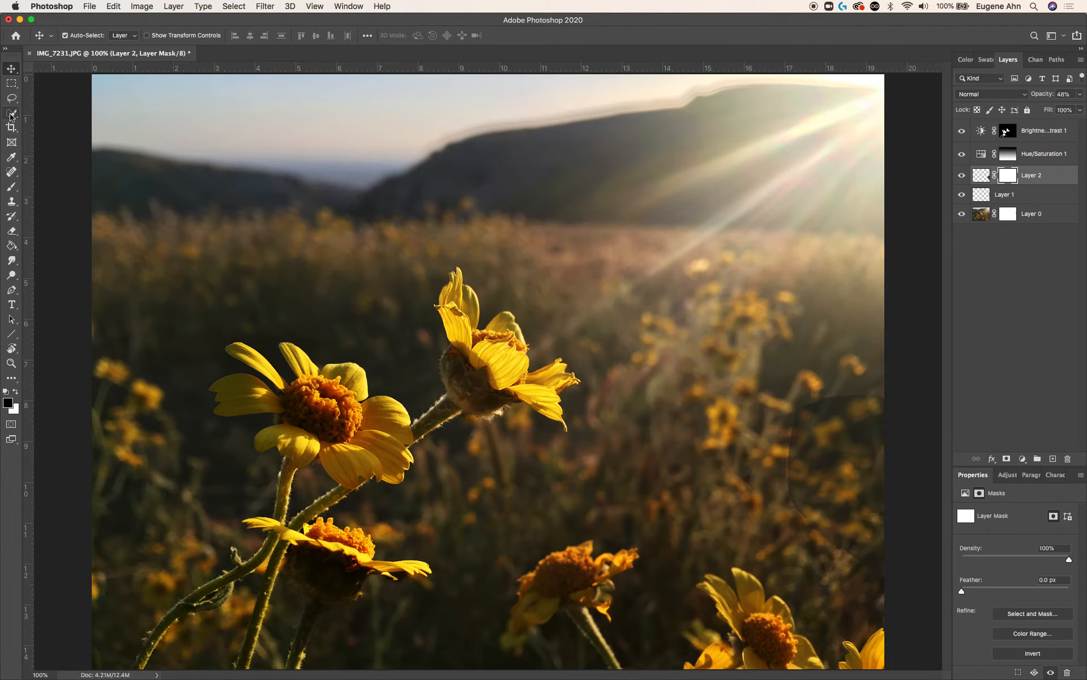
key("b")
key("bracketleft")
key("bracketleft")
key("bracketleft")
key("bracketleft")
key("bracketleft")
key("bracketleft")
key("bracketleft")
key("bracketleft")
key("bracketleft")
key("bracketleft")
left_click_drag(835, 395, 875, 384)
left_click(894, 392)
left_click(891, 392)
left_click(891, 394)
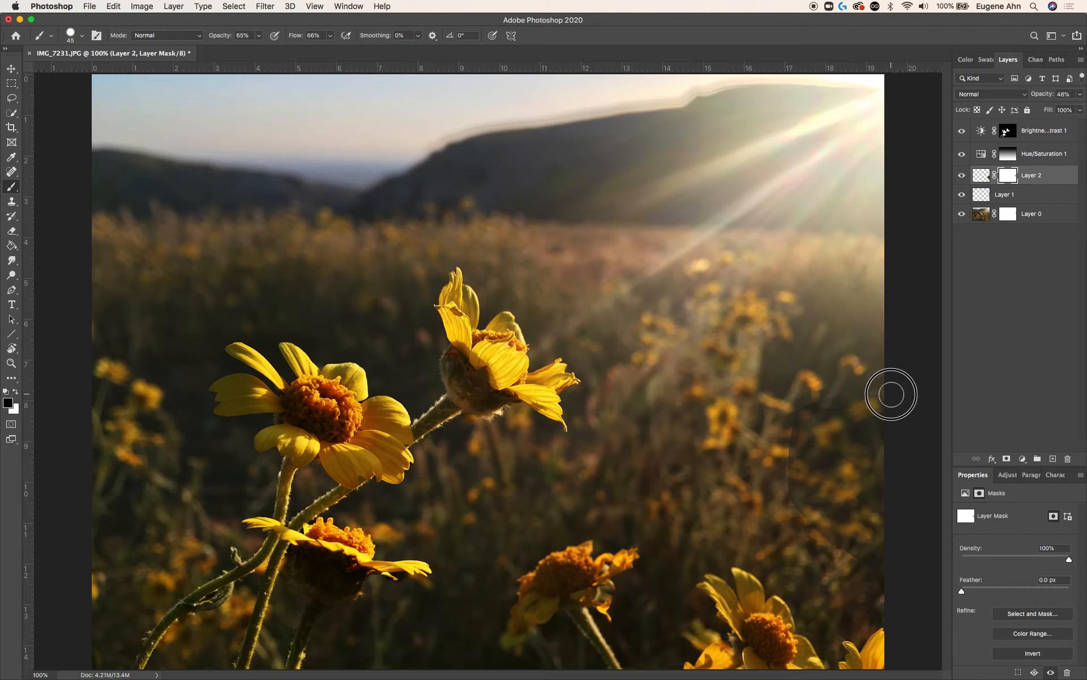
mouse_move(859, 390)
left_mouse_down()
mouse_move(804, 401)
mouse_move(780, 481)
mouse_move(774, 434)
mouse_move(781, 473)
left_mouse_up()
left_click(799, 406)
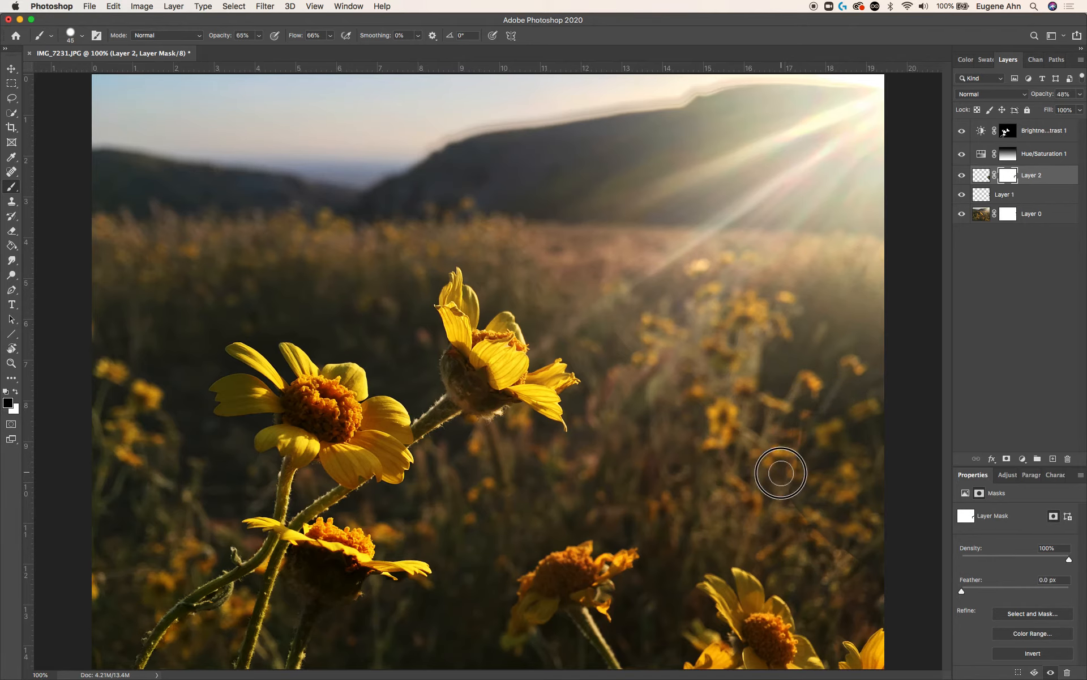
Step: Mask out the remaining left and lower diagonal edges of the flower patch with a 60 px black brush
key("bracketright")
key("bracketright")
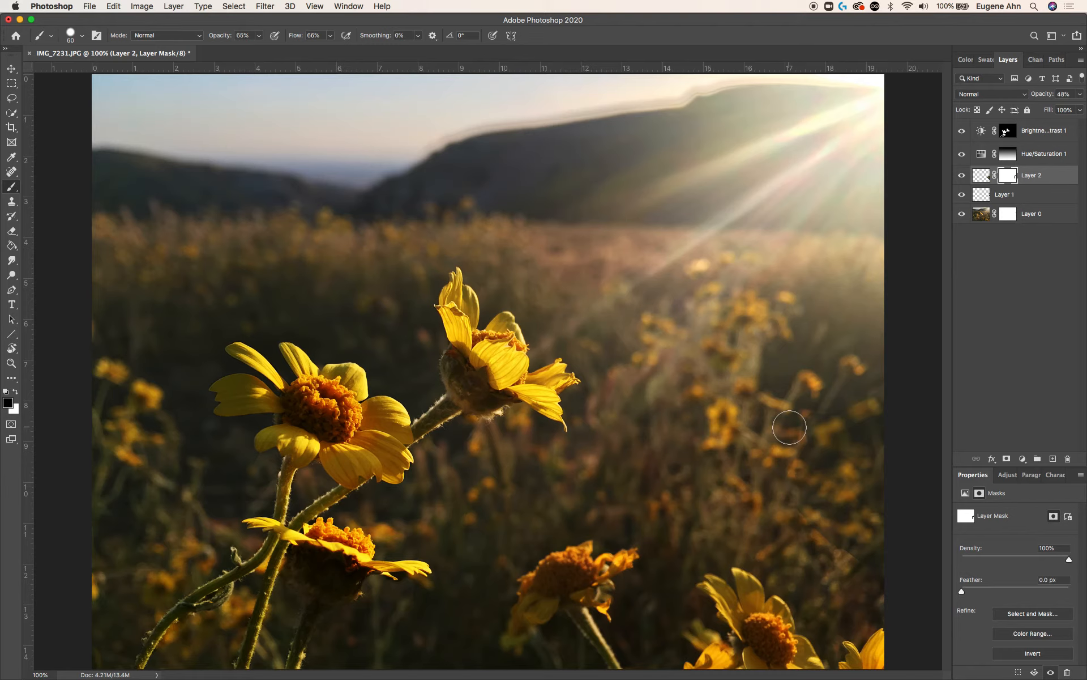
left_click(816, 402)
mouse_move(762, 499)
left_mouse_down()
mouse_move(807, 500)
mouse_move(800, 491)
mouse_move(808, 539)
mouse_move(812, 529)
mouse_move(873, 579)
left_mouse_up()
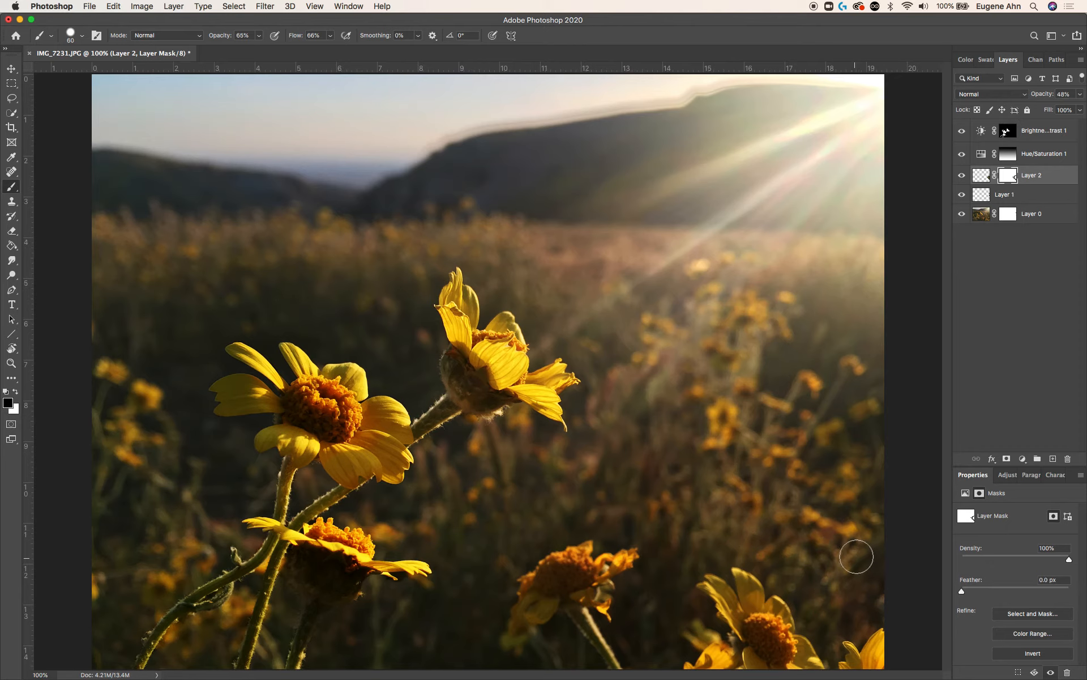
key("bracketleft")
key("bracketleft")
key("bracketright")
key("bracketright")
Step: Activate the Smudge tool with a larger brush, and toggle Layer 2's visibility to judge how the flower patch blends in
left_click(11, 260)
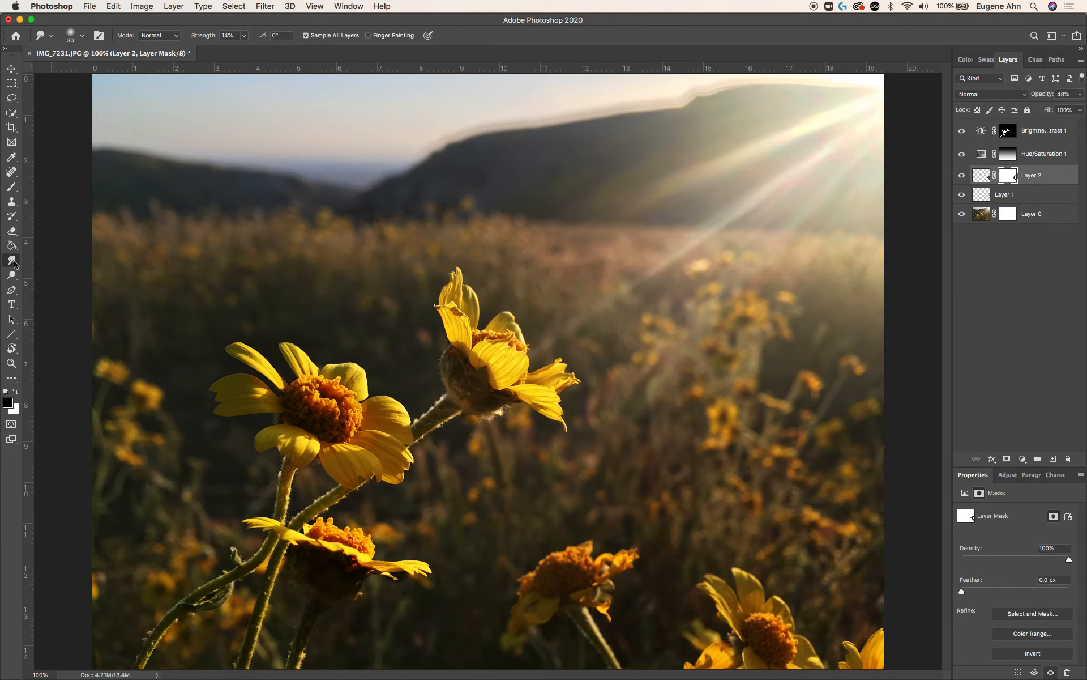
key("bracketright")
left_click(963, 176)
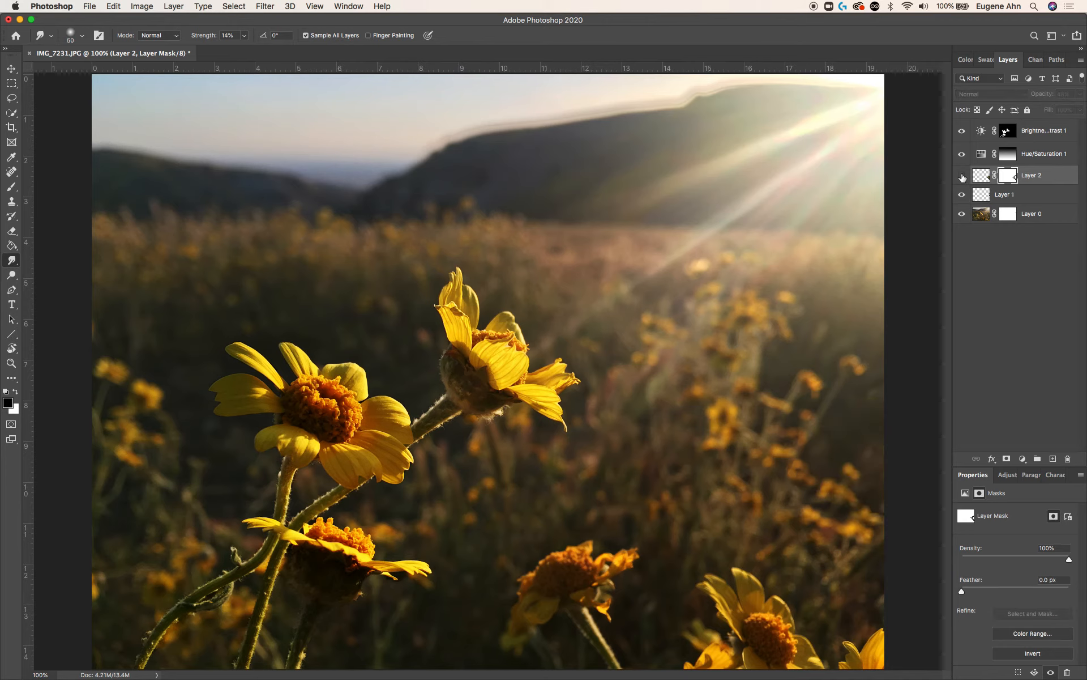
left_click(962, 176)
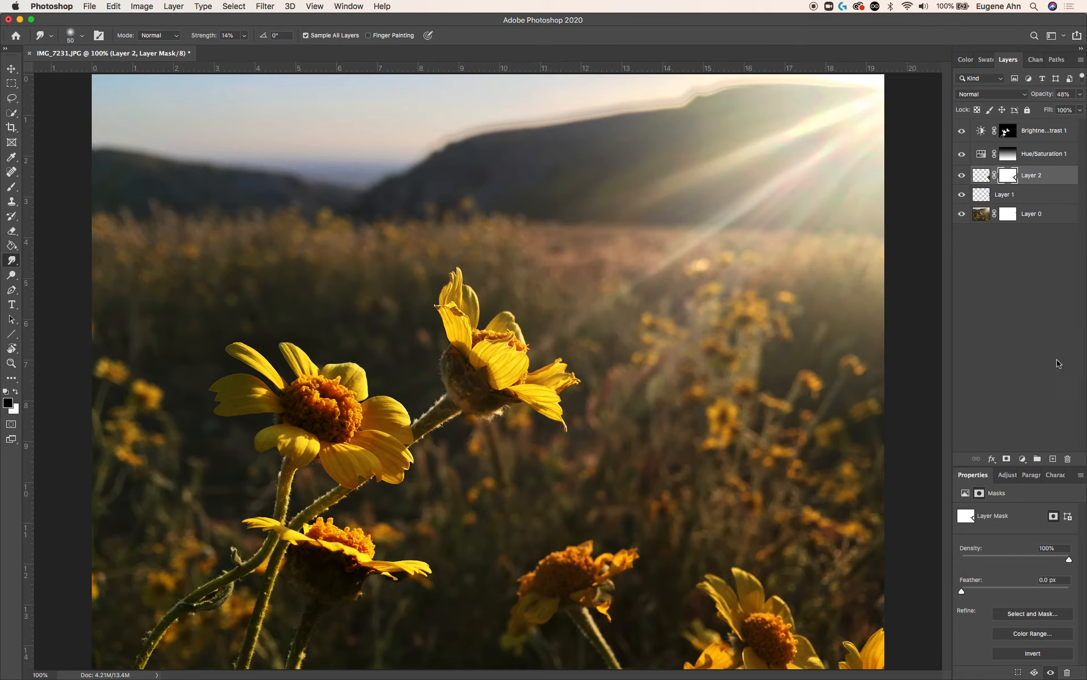
Step: Add a Solid Color fill layer above Layer 2 in dark red #54101b
left_click(1023, 459)
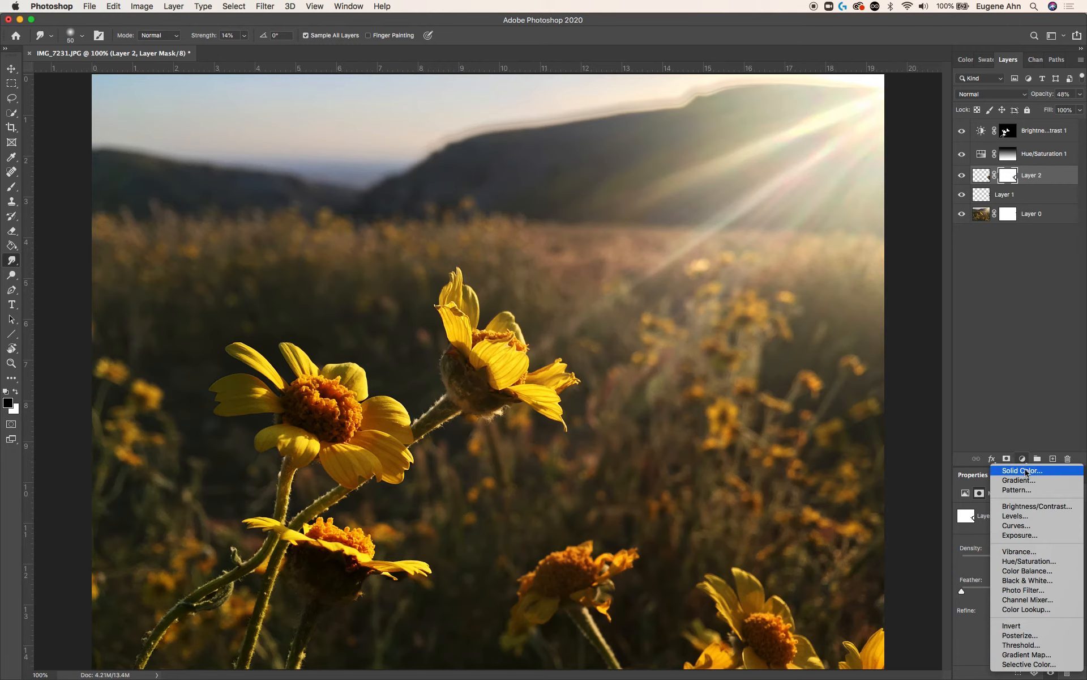
left_click(1037, 472)
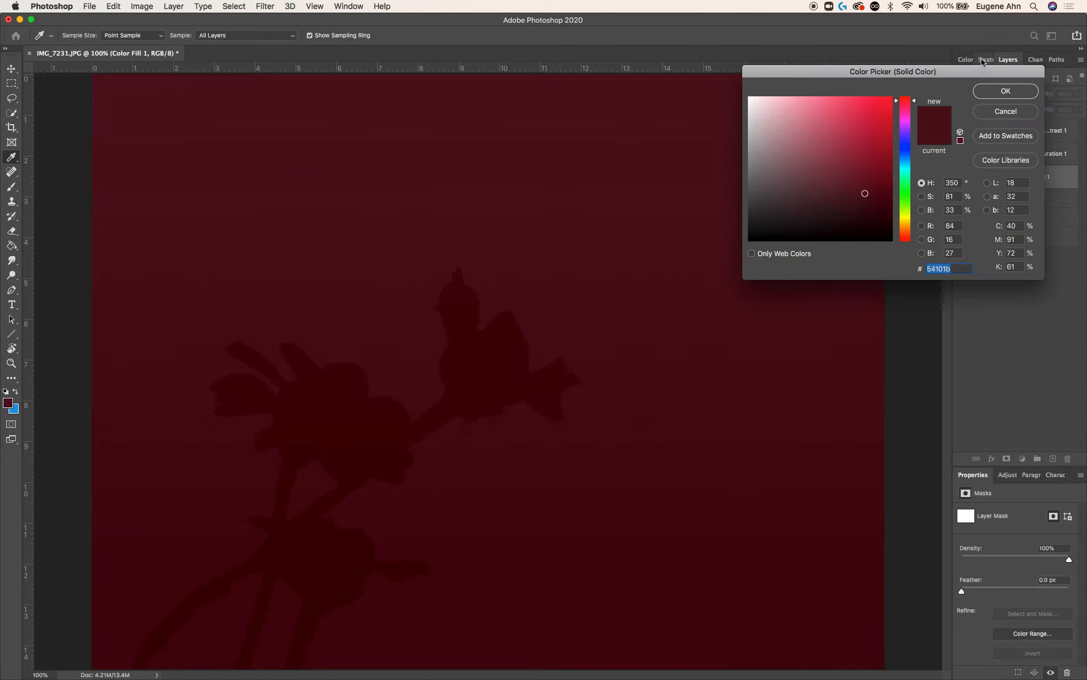
left_click(1006, 90)
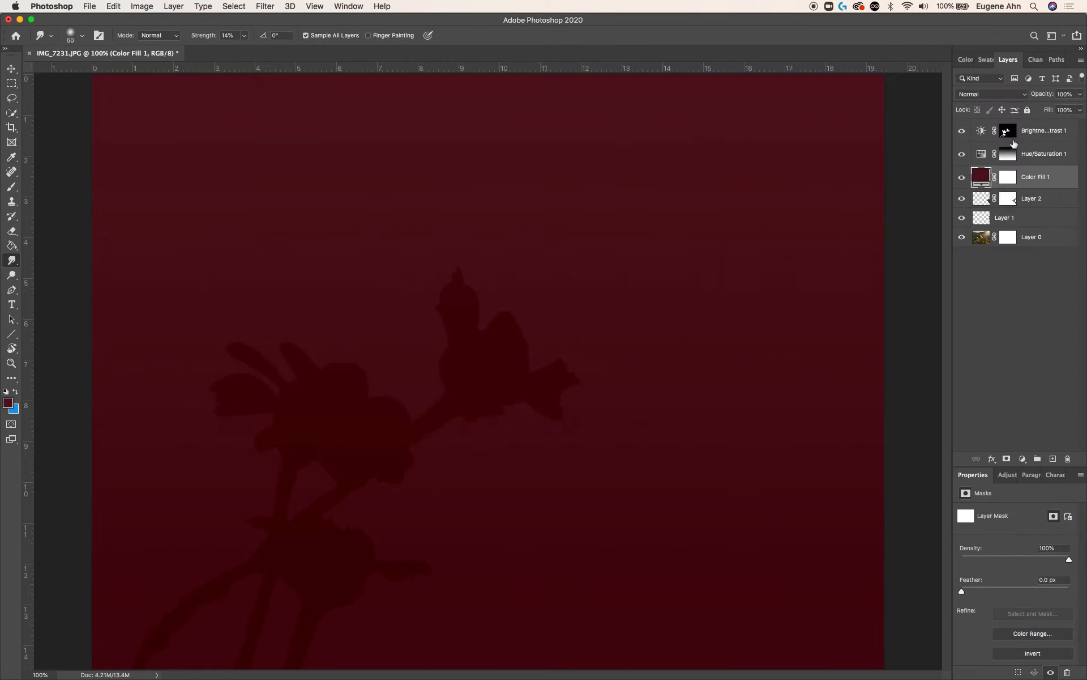
Step: Change the Color Fill layer to a golden yellow, about #cba01e, and set its blend mode to Soft Light
double_click(981, 179)
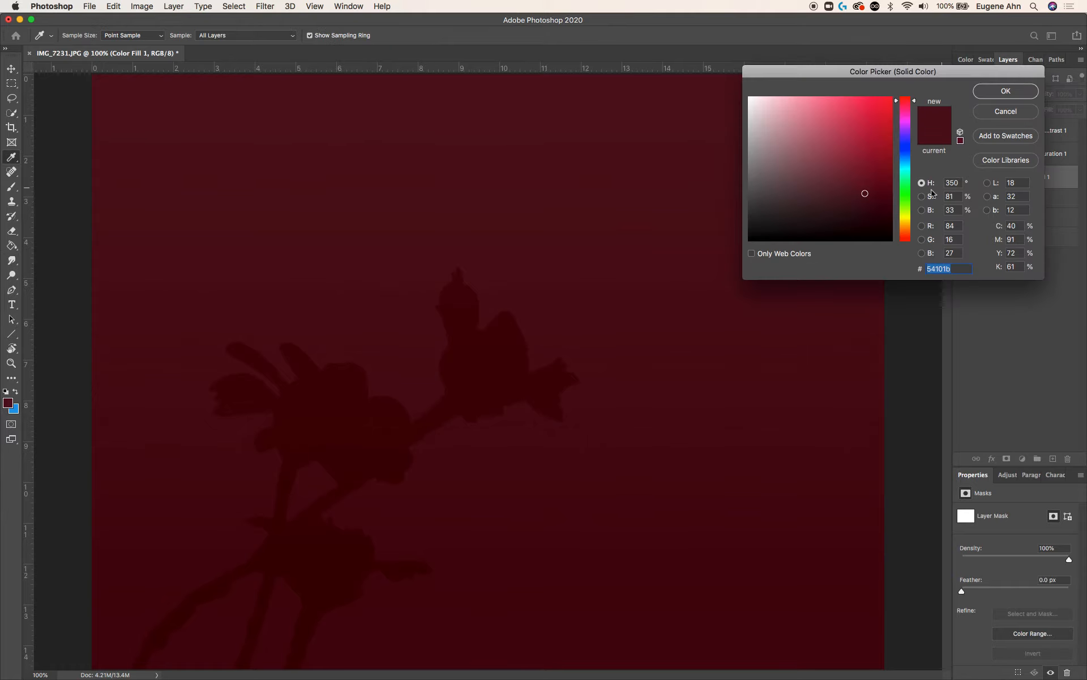
left_click(905, 223)
left_click(871, 116)
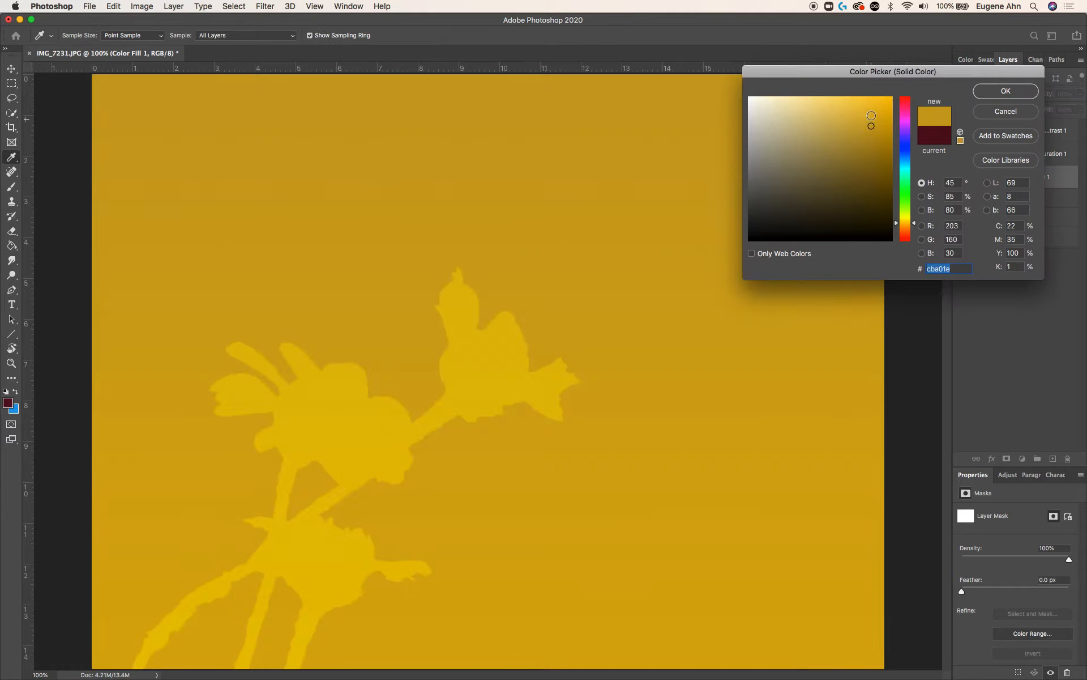
left_click(1012, 92)
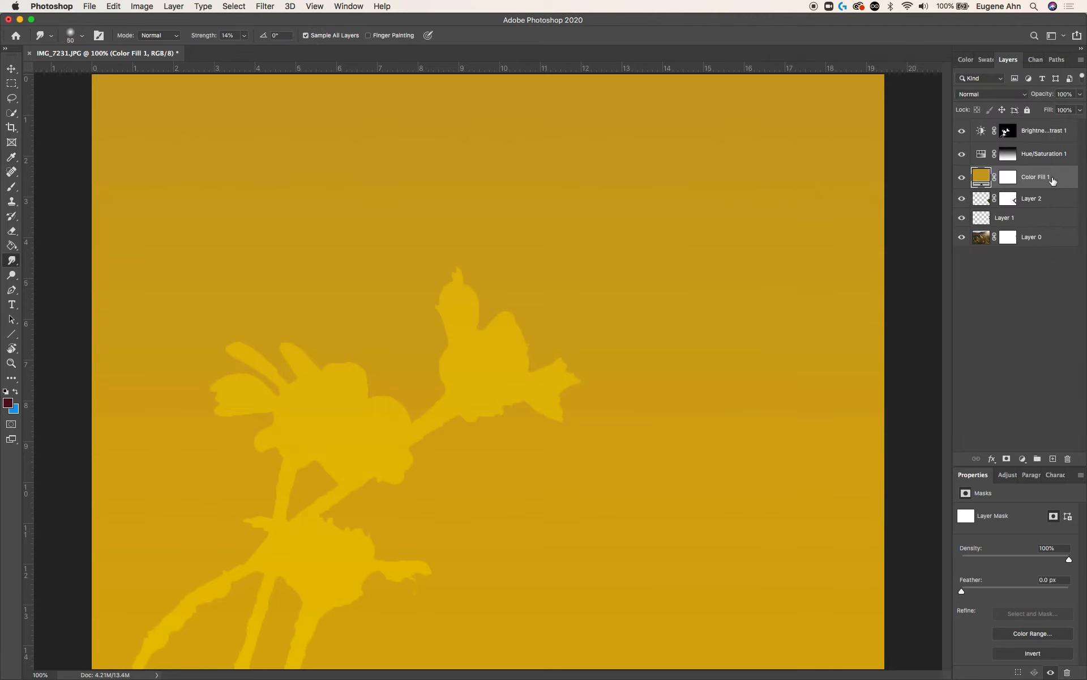
left_click(1019, 96)
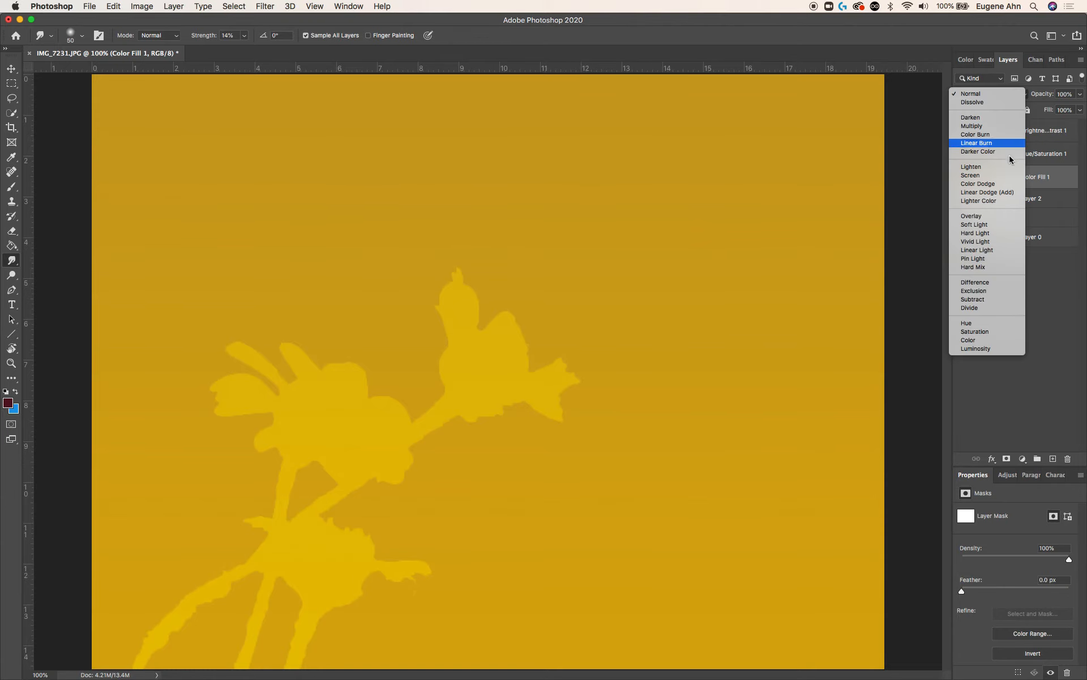
left_click(1005, 223)
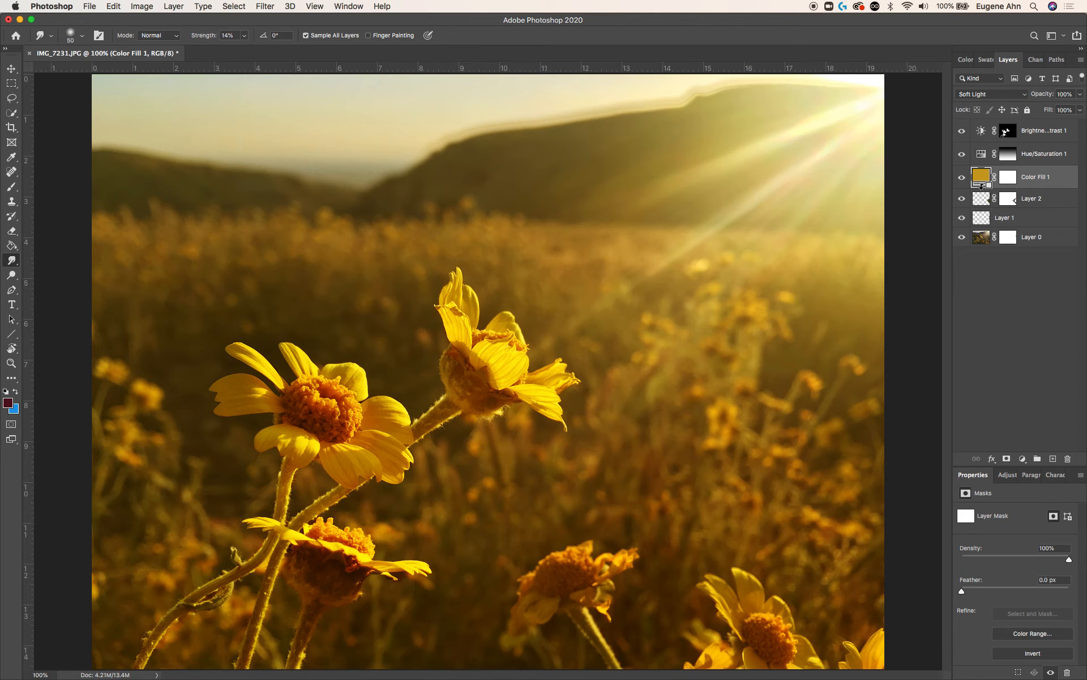
Step: Try clipping the Color Fill layer to Layer 2, and release the clipping mask
left_click(984, 187, "alt")
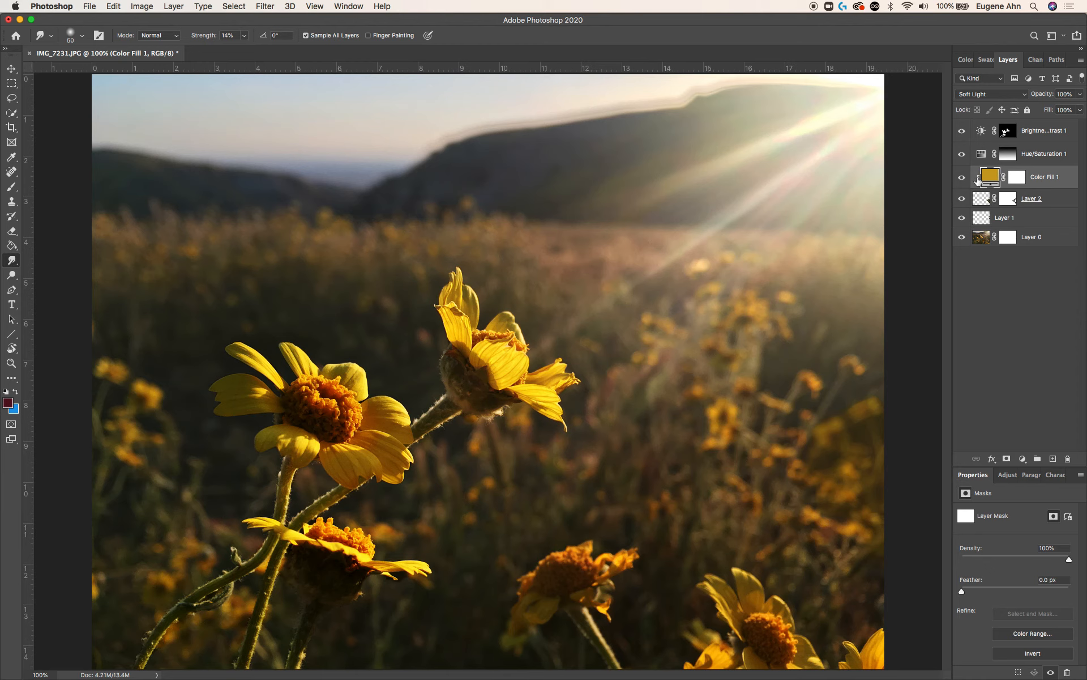
right_click(1069, 180)
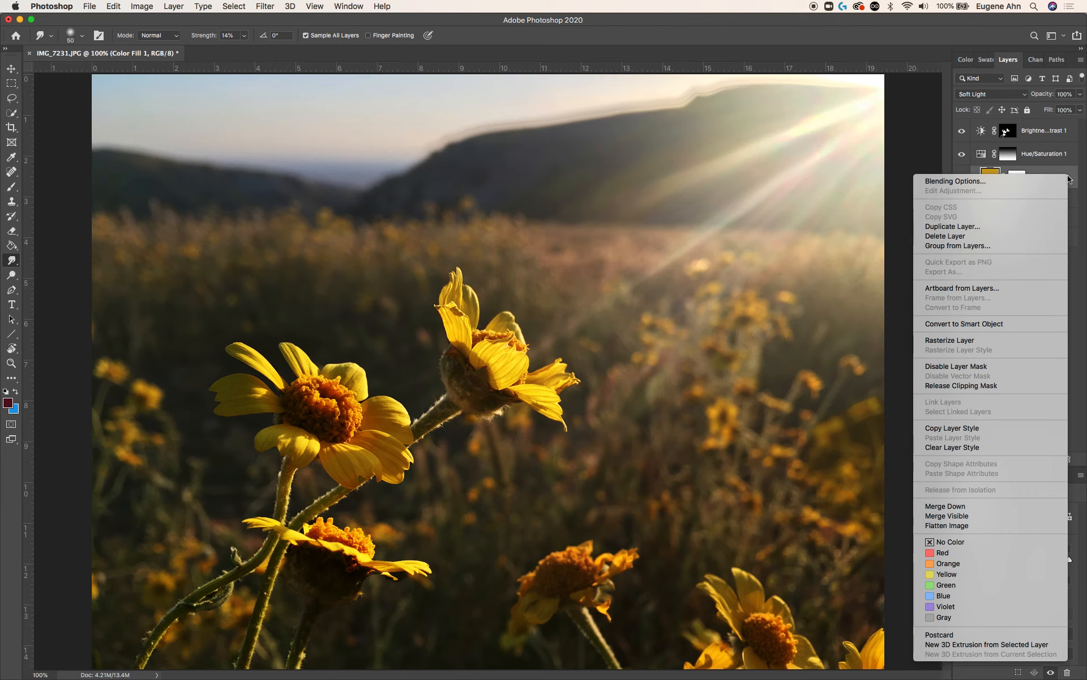
left_click(980, 386)
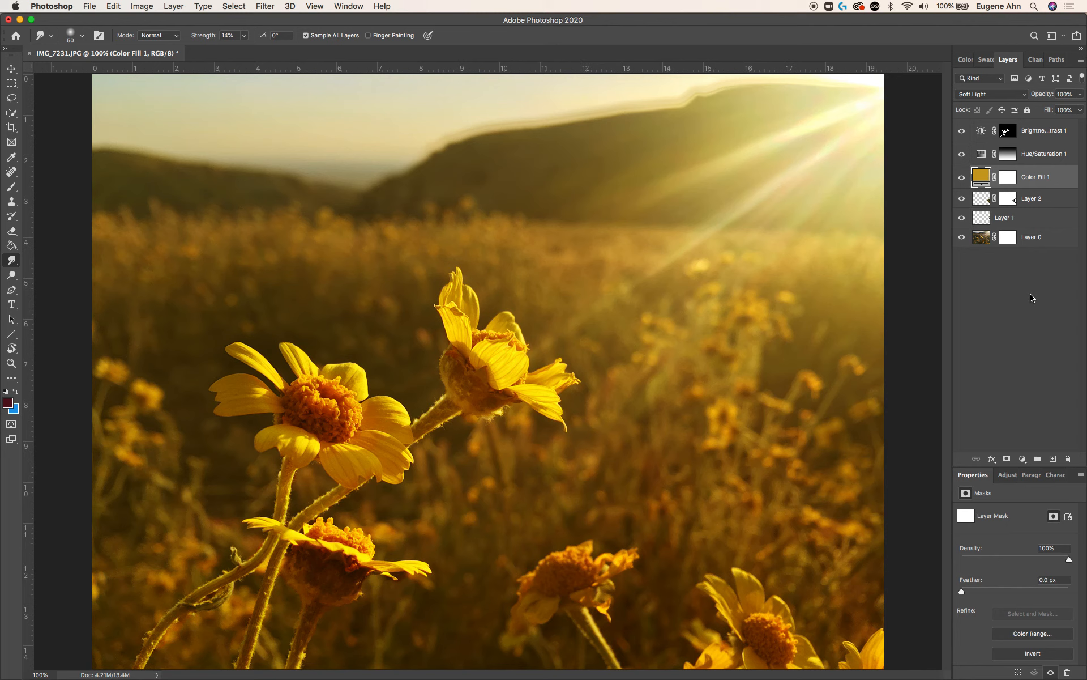
Step: Create a clipping mask that confines the yellow Color Fill layer to the flower patch on Layer 2
right_click(1065, 180)
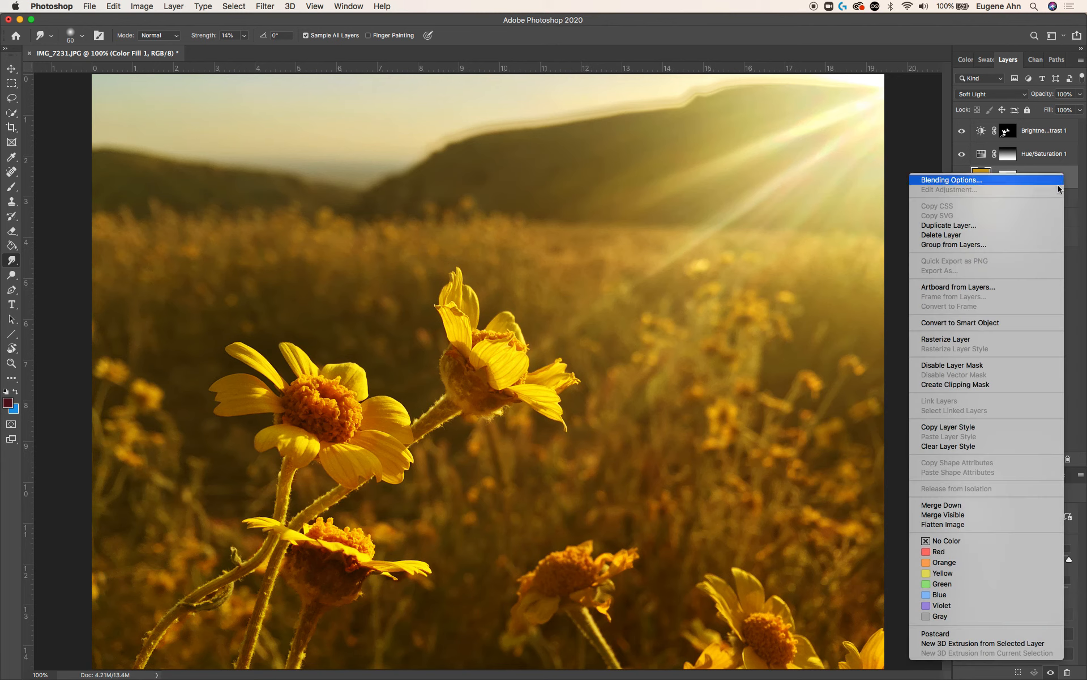
left_click(980, 386)
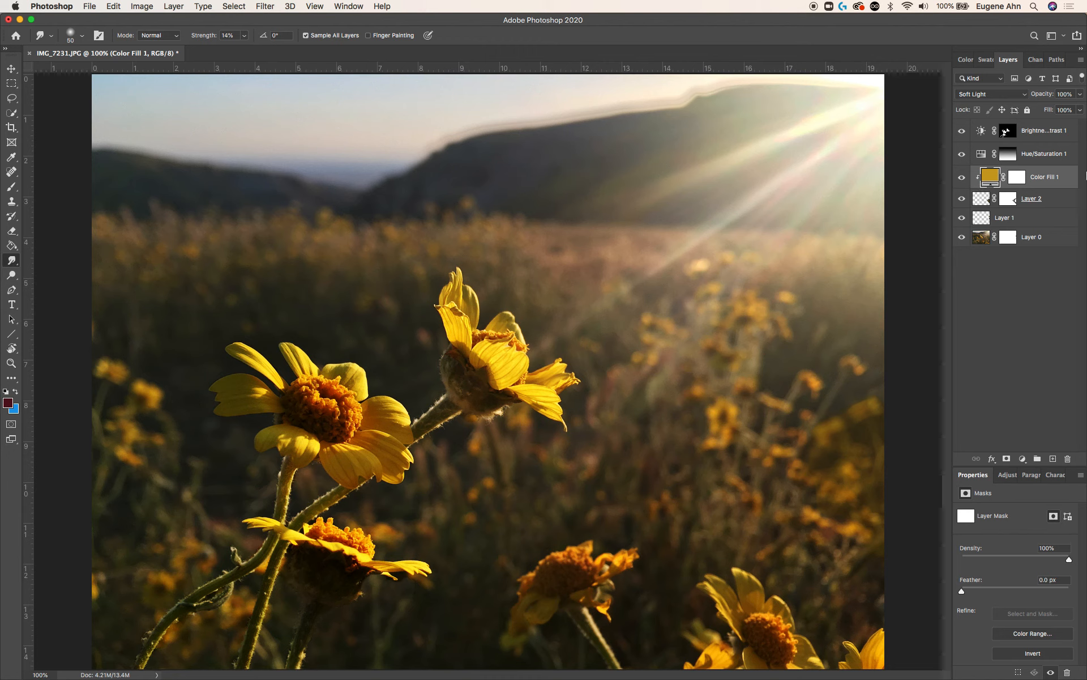
right_click(1068, 179)
left_click(1071, 176)
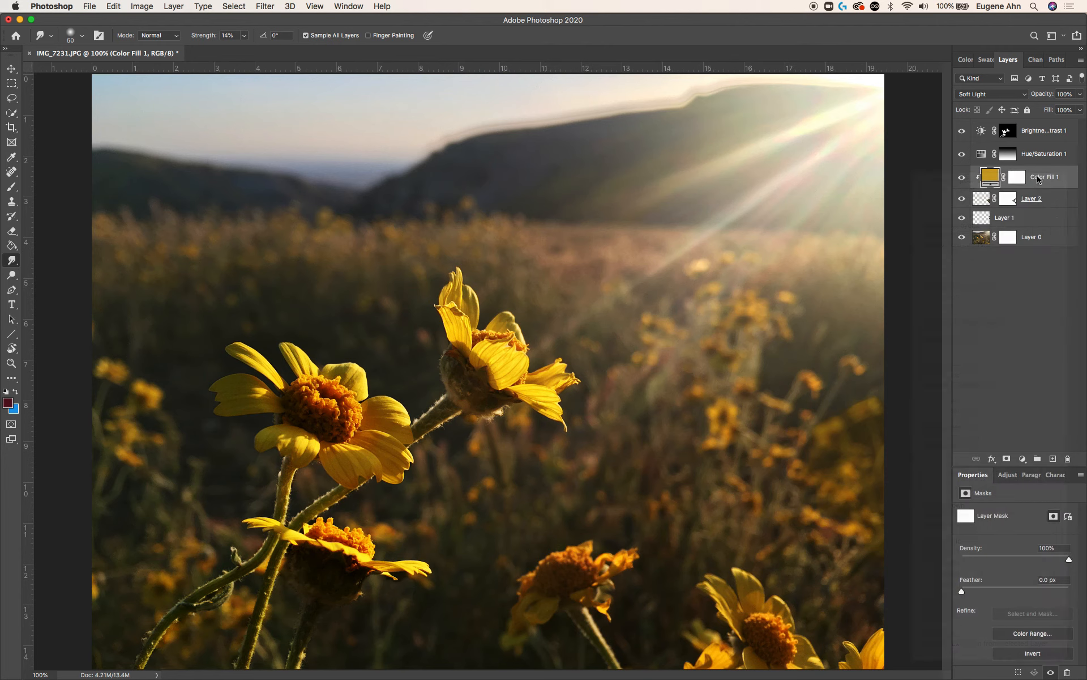